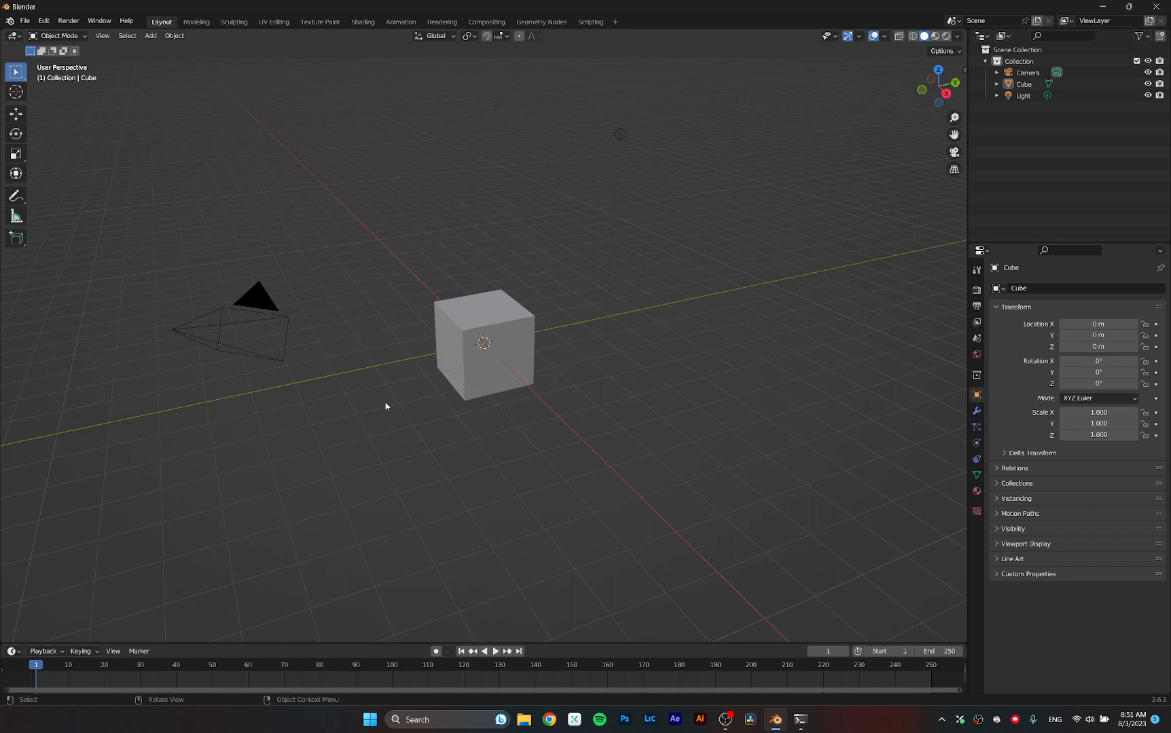
{"action": "left_click", "coordinate": [618, 136]}
{"action": "left_click", "coordinate": [488, 384]}
{"action": "left_click", "coordinate": [271, 354]}
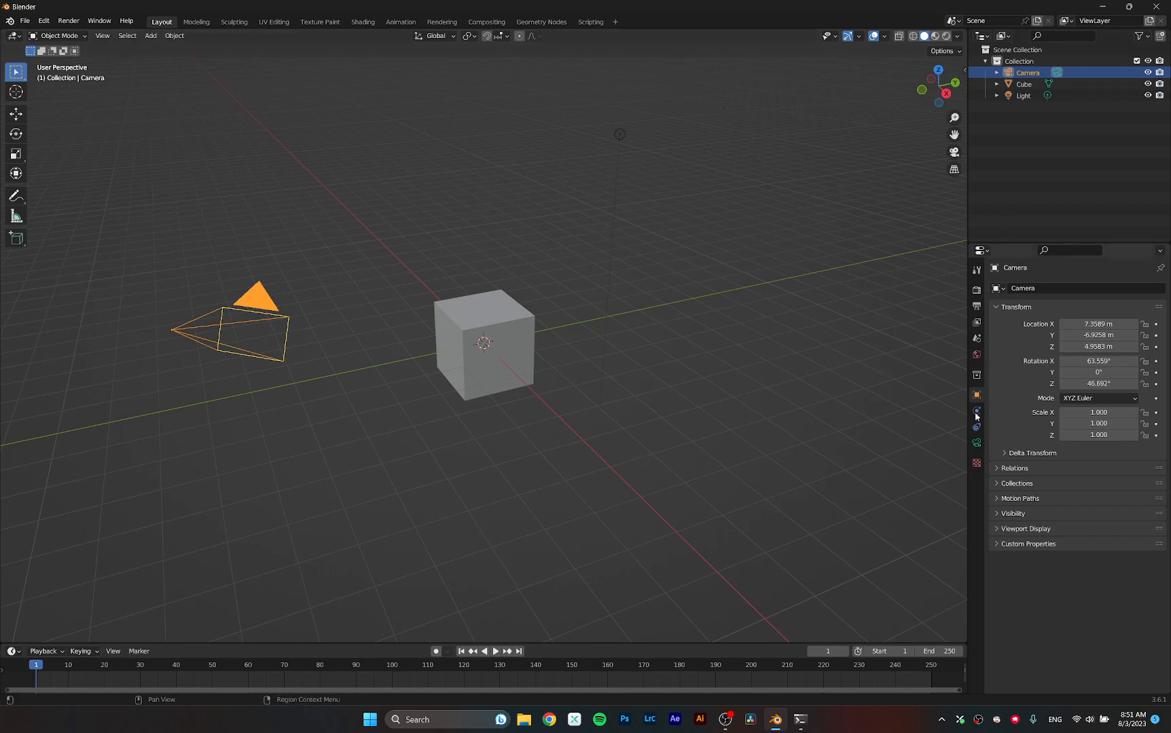
{"action": "left_click", "coordinate": [624, 421]}
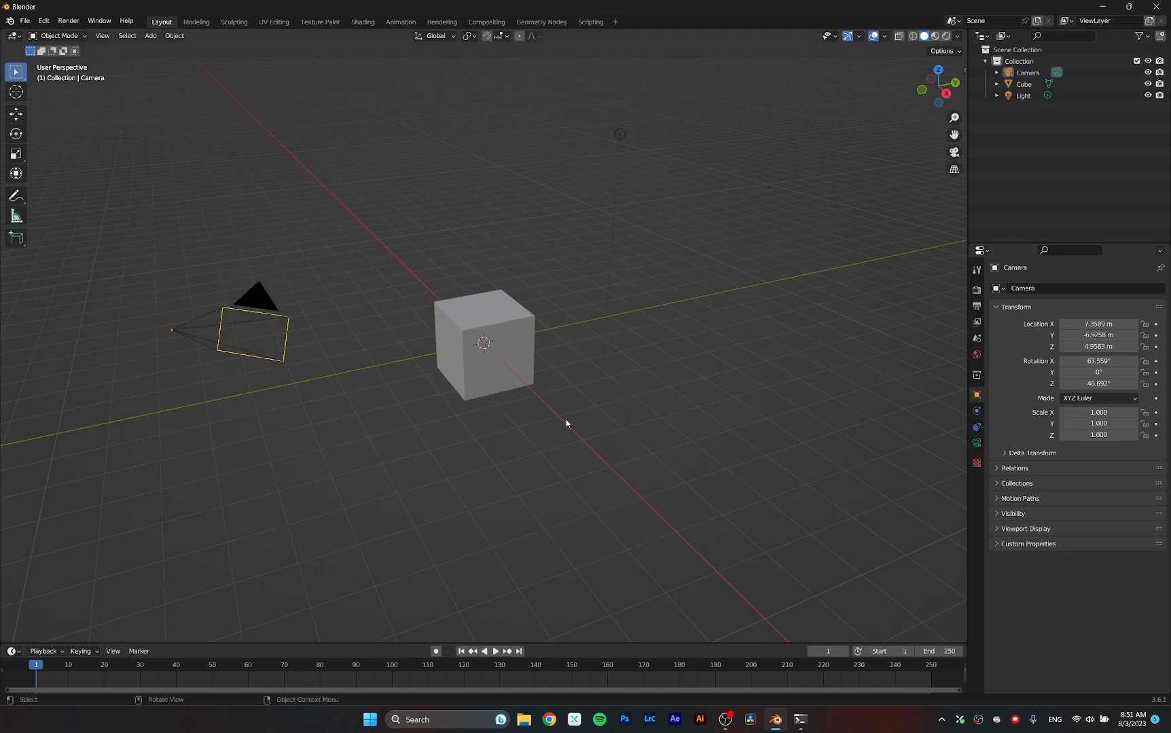
{"action": "left_click", "coordinate": [496, 367]}
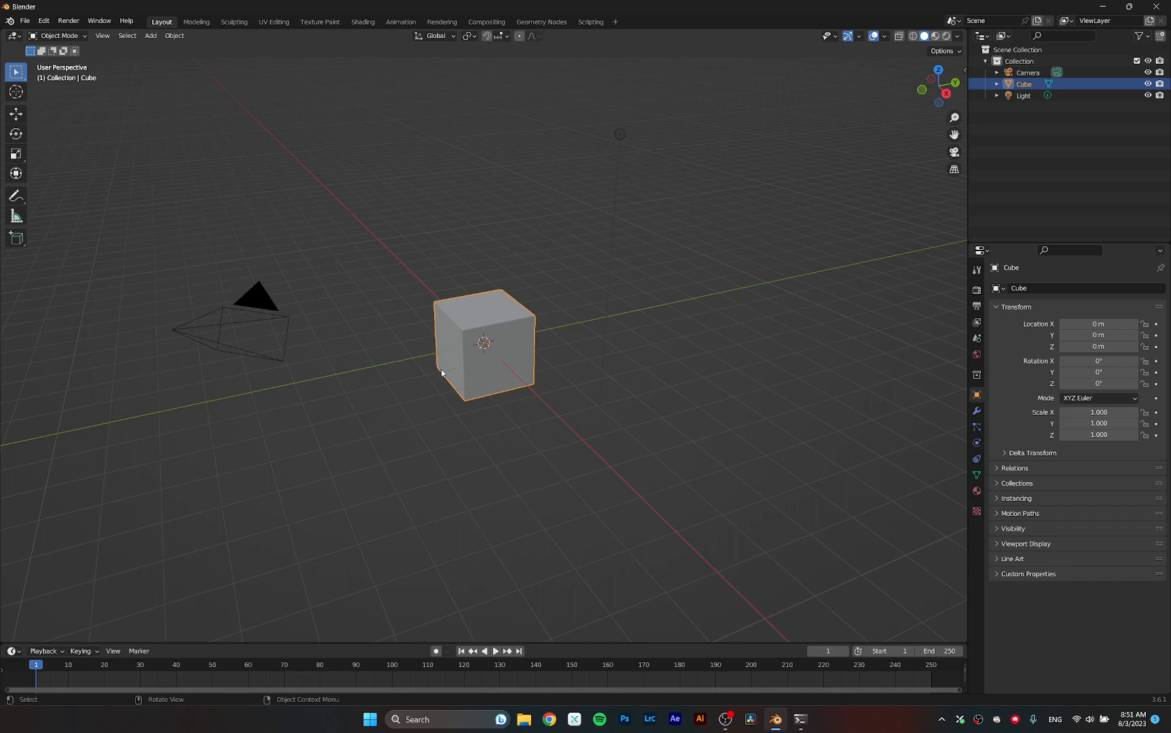
{"action": "left_click", "coordinate": [681, 409]}
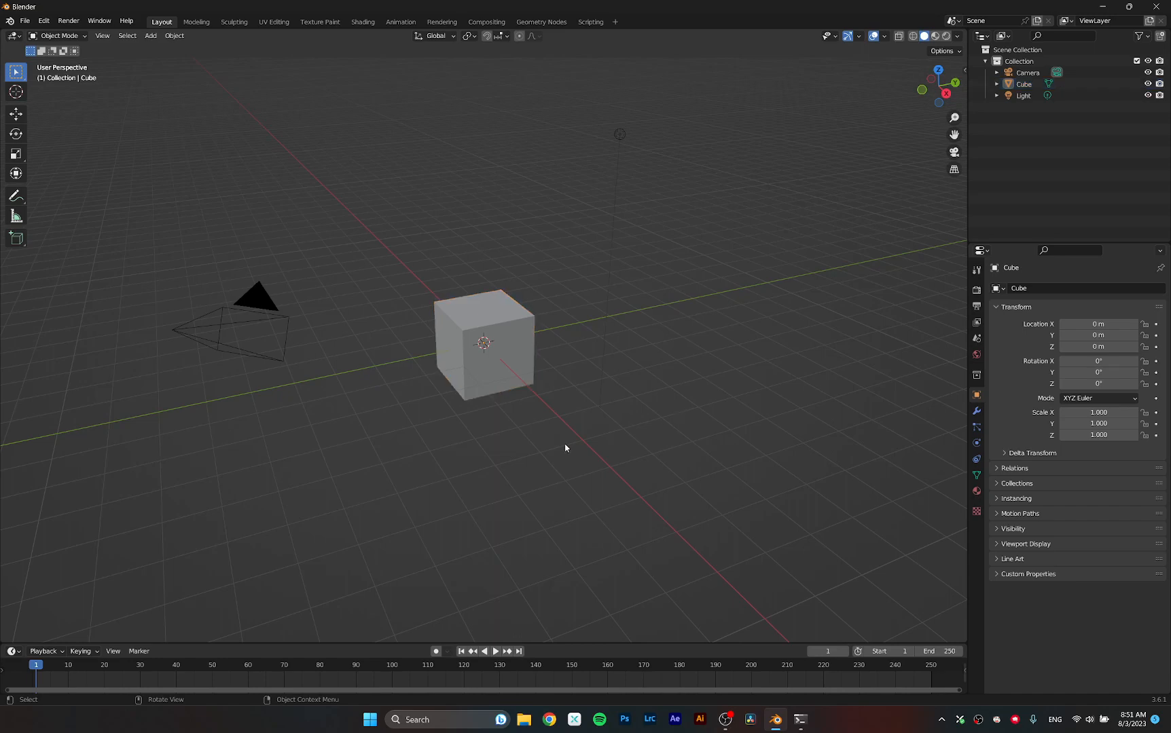
Delete the default cube and the default light from the scene, keeping only the camera.
{"action": "left_click", "coordinate": [524, 368]}
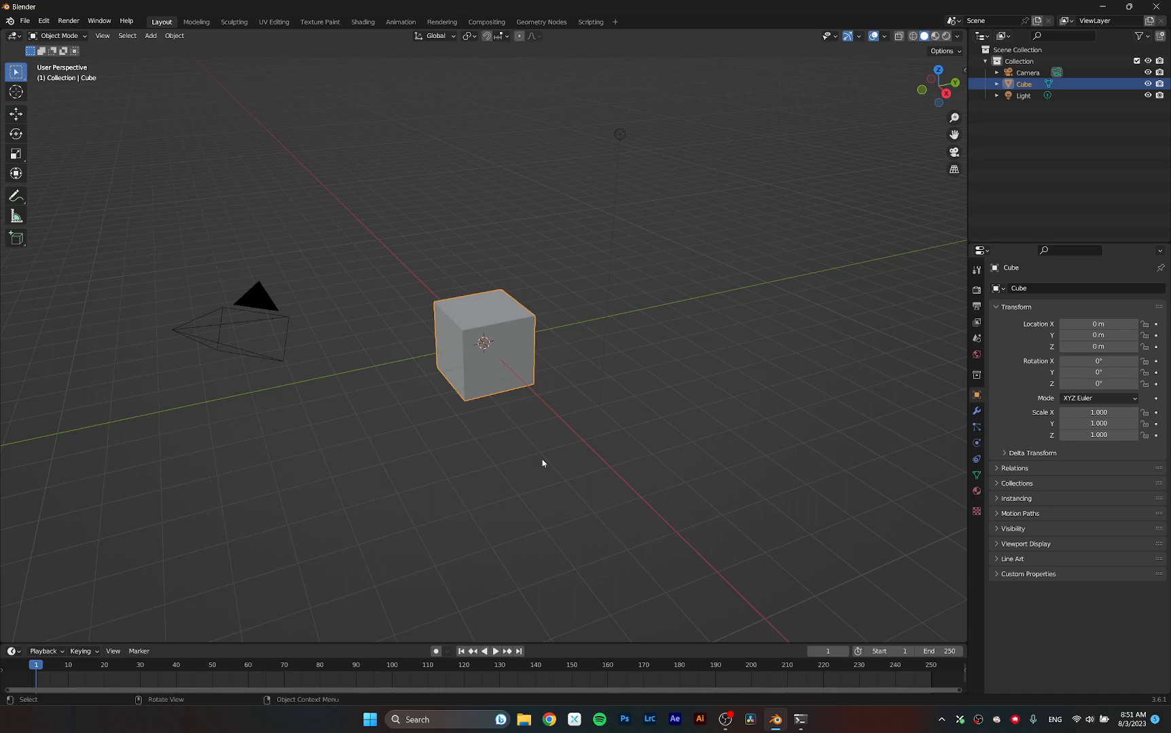
{"action": "key", "text": "Delete"}
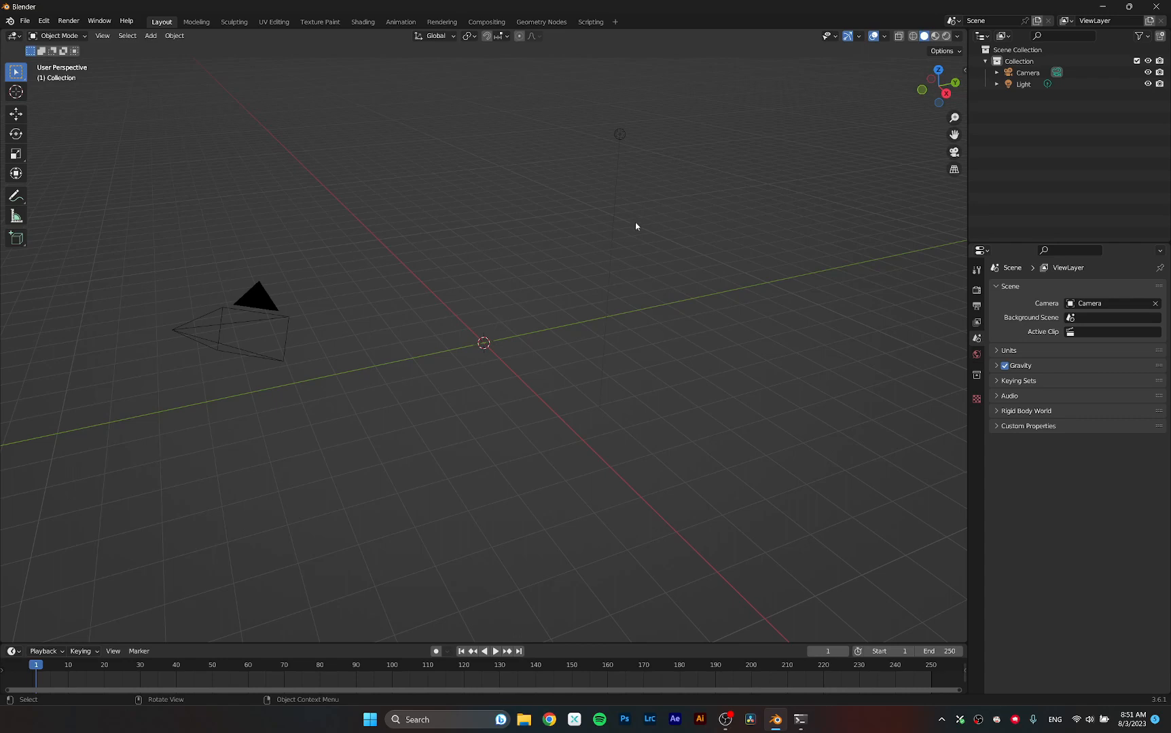
{"action": "left_click", "coordinate": [591, 133]}
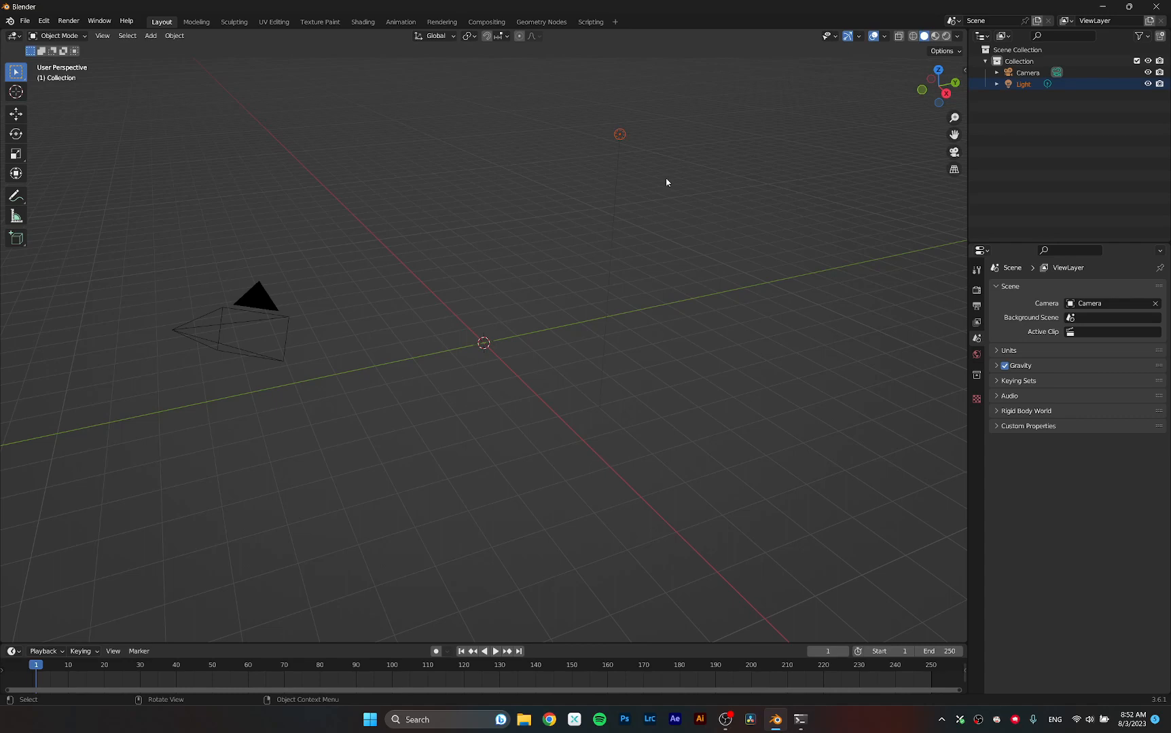
{"action": "key", "text": "Delete"}
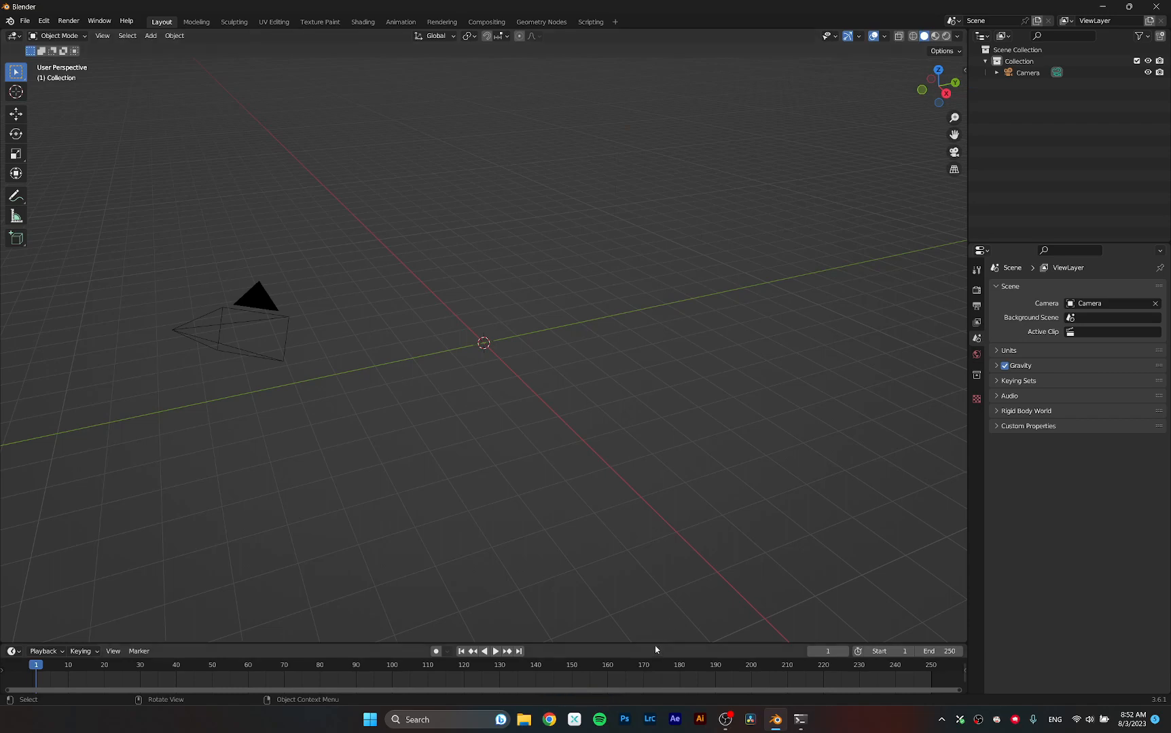
Join the timeline area into the 3D viewport so that the viewport takes over its space.
{"action": "left_click_drag", "start_coordinate": [656, 644], "coordinate": [656, 625]}
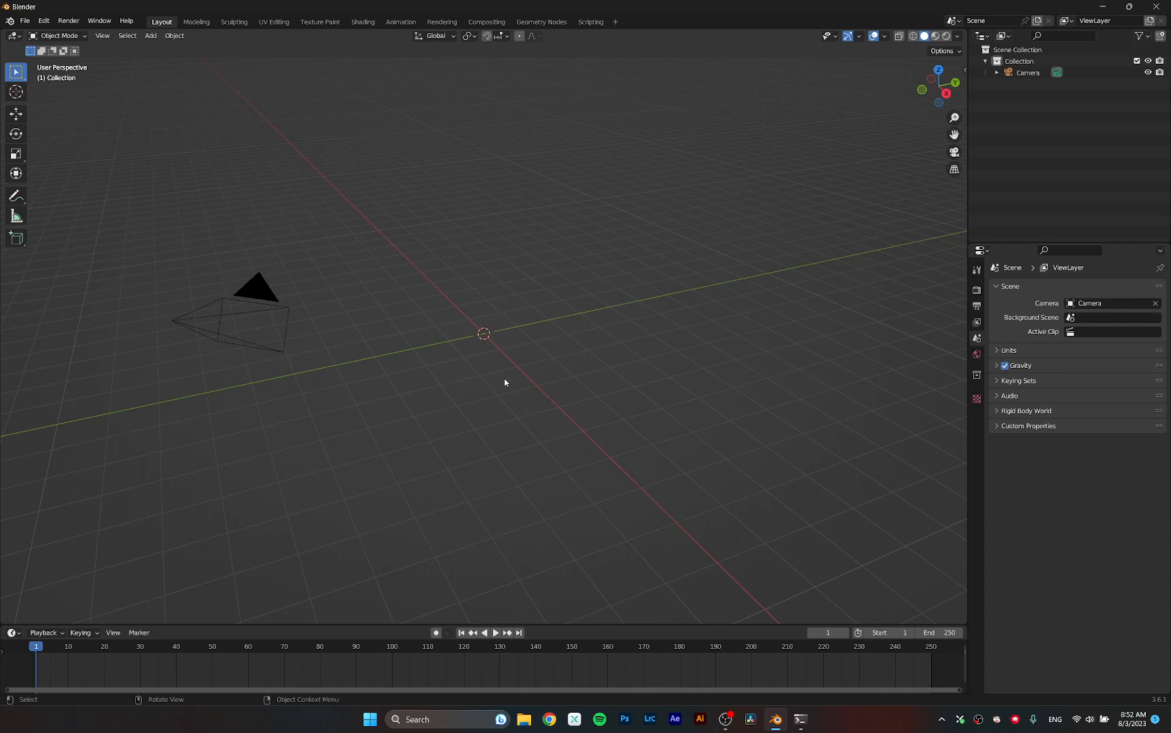
{"action": "mouse_move", "coordinate": [601, 625]}
{"action": "left_mouse_down"}
{"action": "mouse_move", "coordinate": [595, 604]}
{"action": "mouse_move", "coordinate": [609, 611]}
{"action": "mouse_move", "coordinate": [618, 553]}
{"action": "mouse_move", "coordinate": [619, 621]}
{"action": "left_mouse_up"}
{"action": "right_click", "coordinate": [622, 624]}
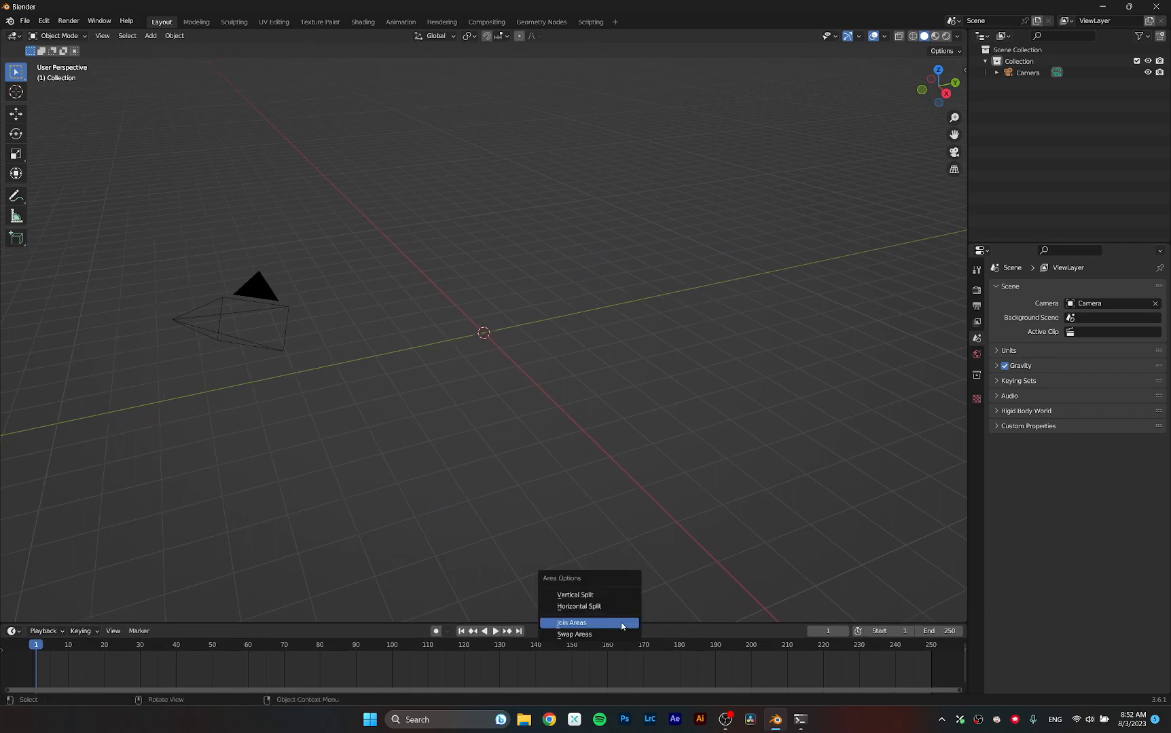
{"action": "left_click", "coordinate": [622, 625]}
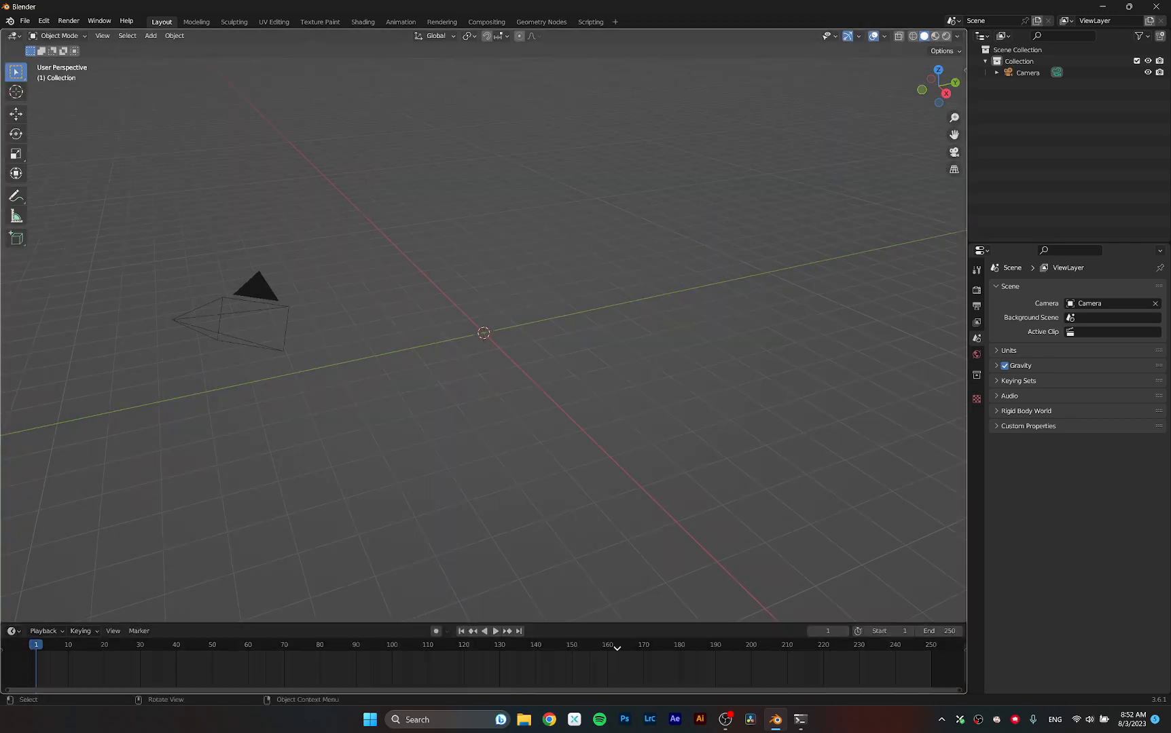
{"action": "left_click", "coordinate": [617, 650]}
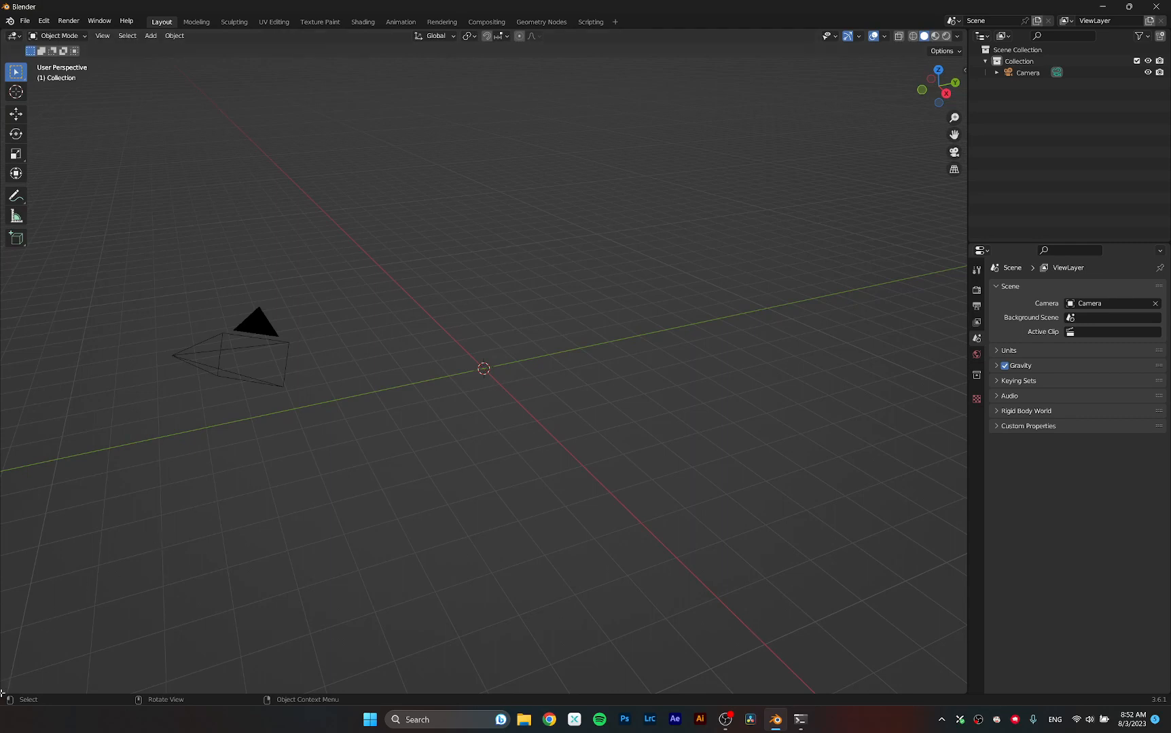
Split a new area off the lower part of the 3D viewport and switch it to the Timeline editor.
{"action": "left_click_drag", "start_coordinate": [2, 693], "coordinate": [30, 603]}
{"action": "left_click", "coordinate": [14, 613]}
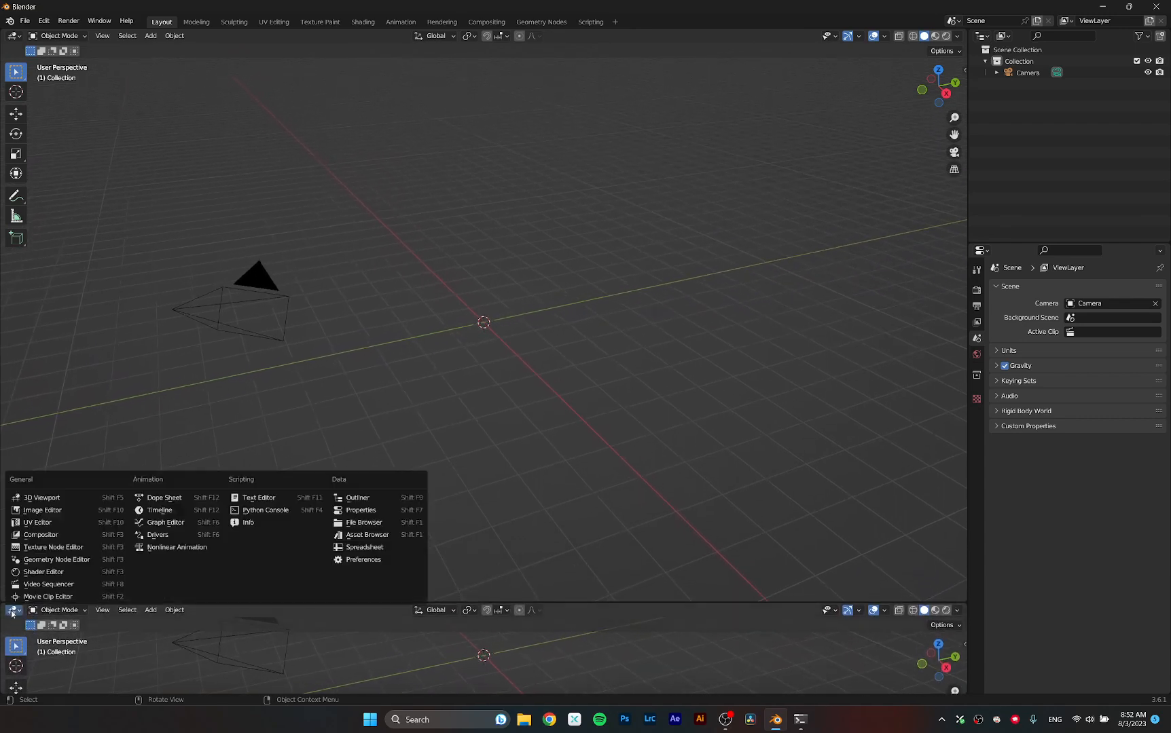
{"action": "left_click", "coordinate": [11, 613]}
{"action": "left_click", "coordinate": [10, 614]}
{"action": "left_click", "coordinate": [14, 613]}
{"action": "left_click", "coordinate": [151, 510]}
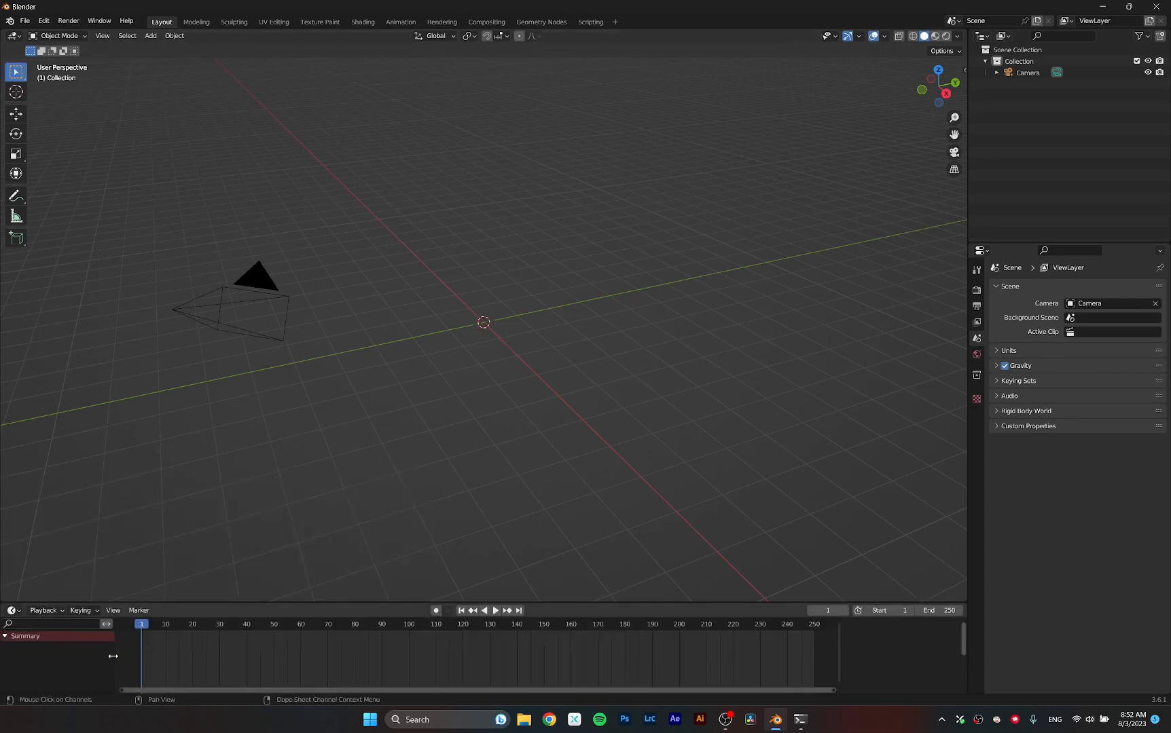
Collapse the timeline's channel list and merge the shortened timeline area back into the 3D viewport.
{"action": "left_click_drag", "start_coordinate": [113, 659], "coordinate": [3, 660]}
{"action": "left_click_drag", "start_coordinate": [296, 604], "coordinate": [289, 636]}
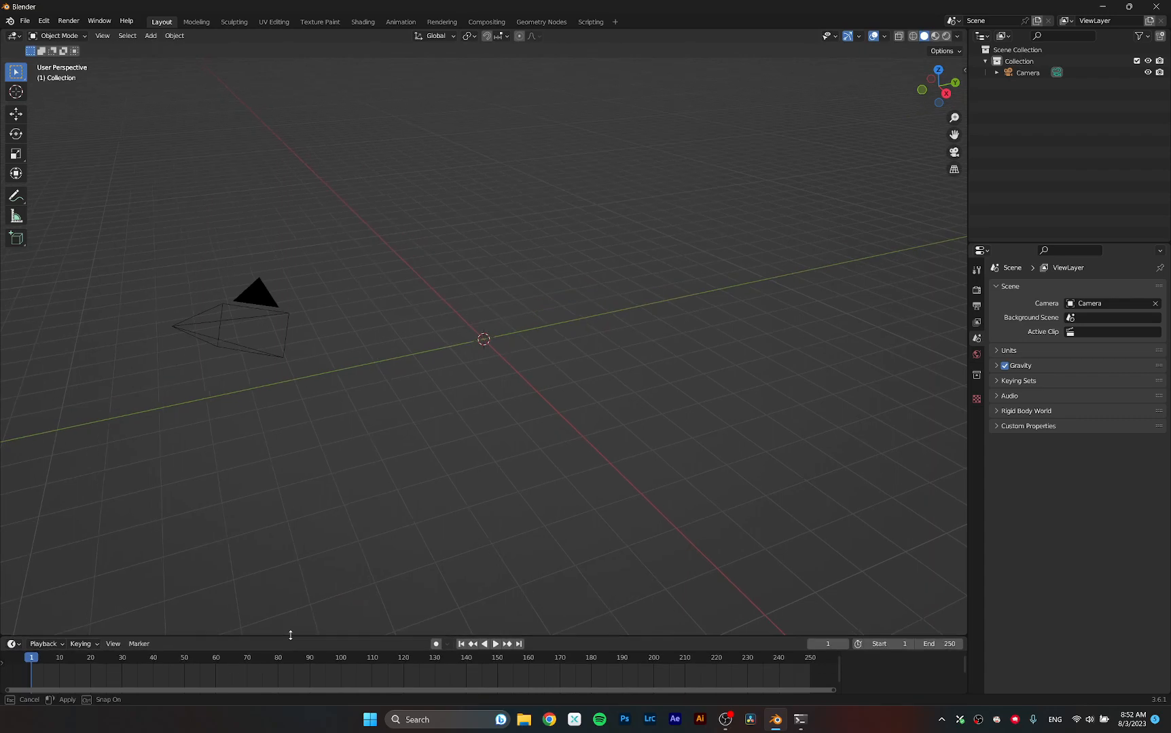
{"action": "right_click", "coordinate": [291, 637]}
{"action": "left_click", "coordinate": [291, 639]}
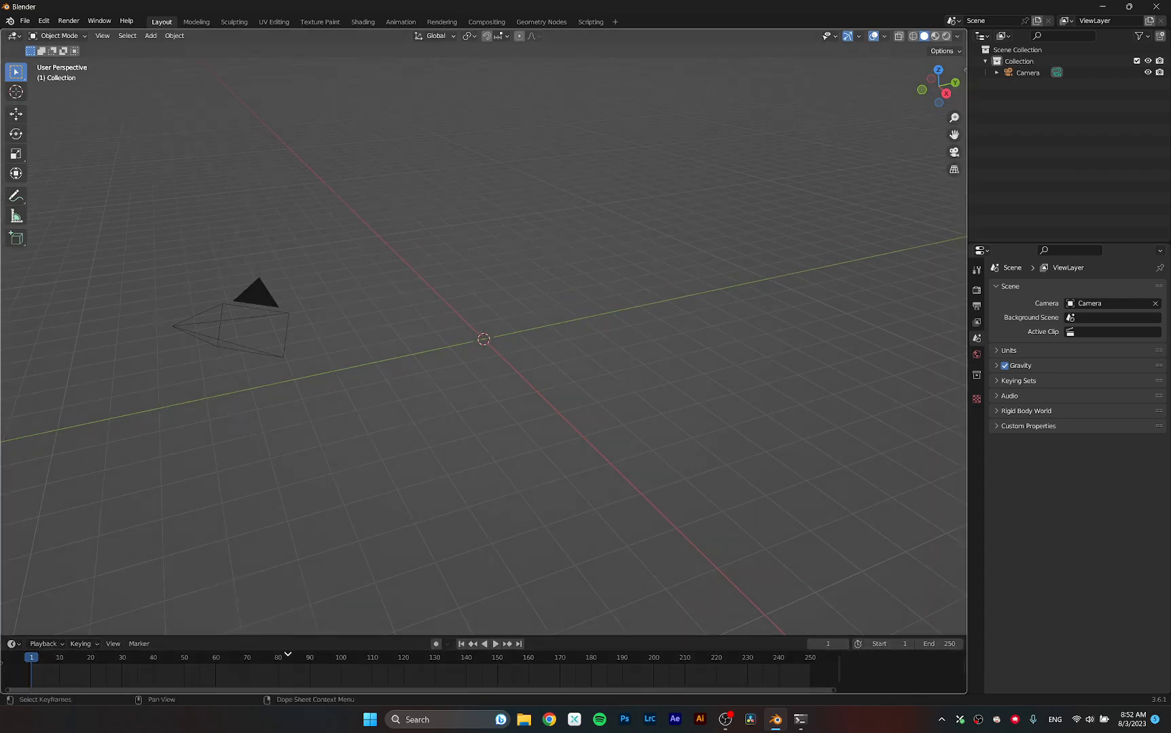
{"action": "left_click", "coordinate": [288, 655]}
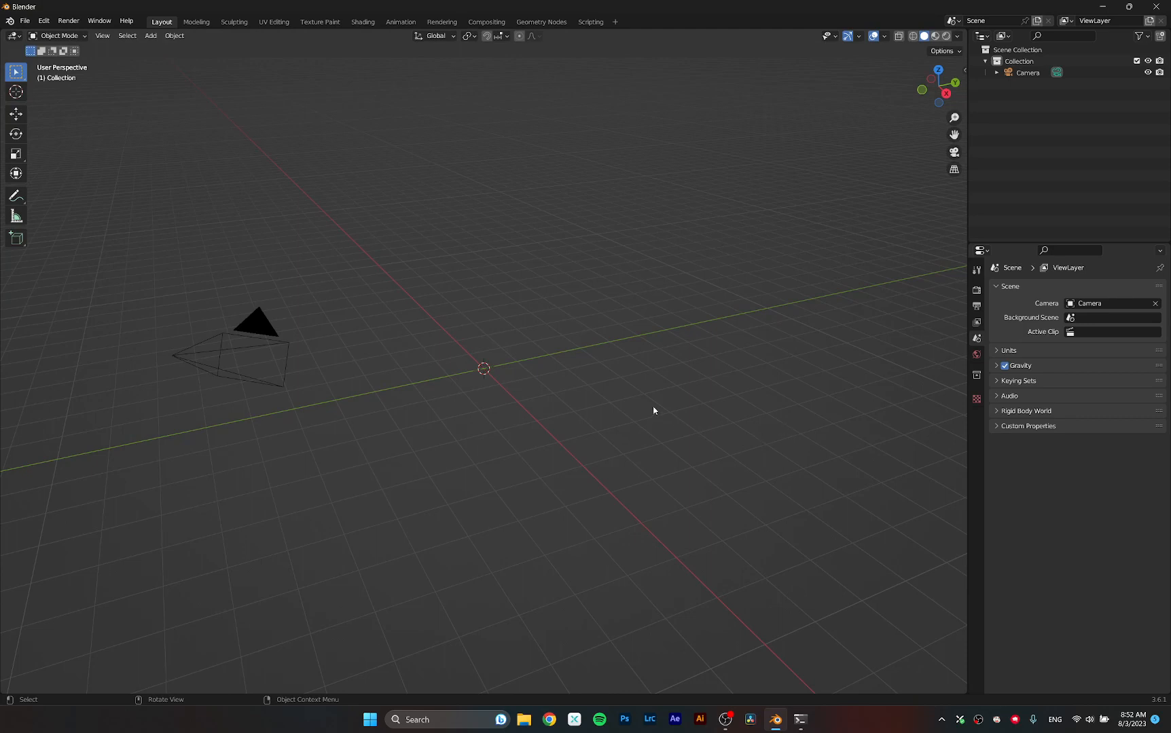
Set the render engine to Cycles and its device to GPU Compute.
{"action": "left_click", "coordinate": [977, 291]}
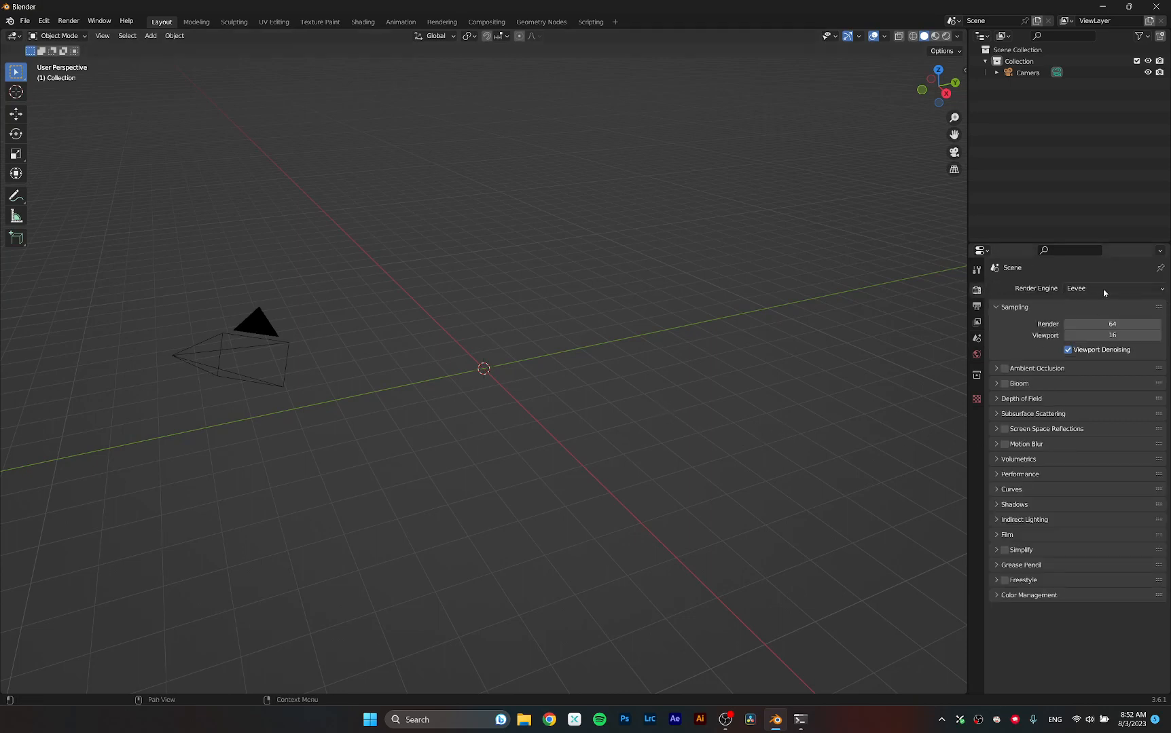
{"action": "left_click", "coordinate": [1102, 291]}
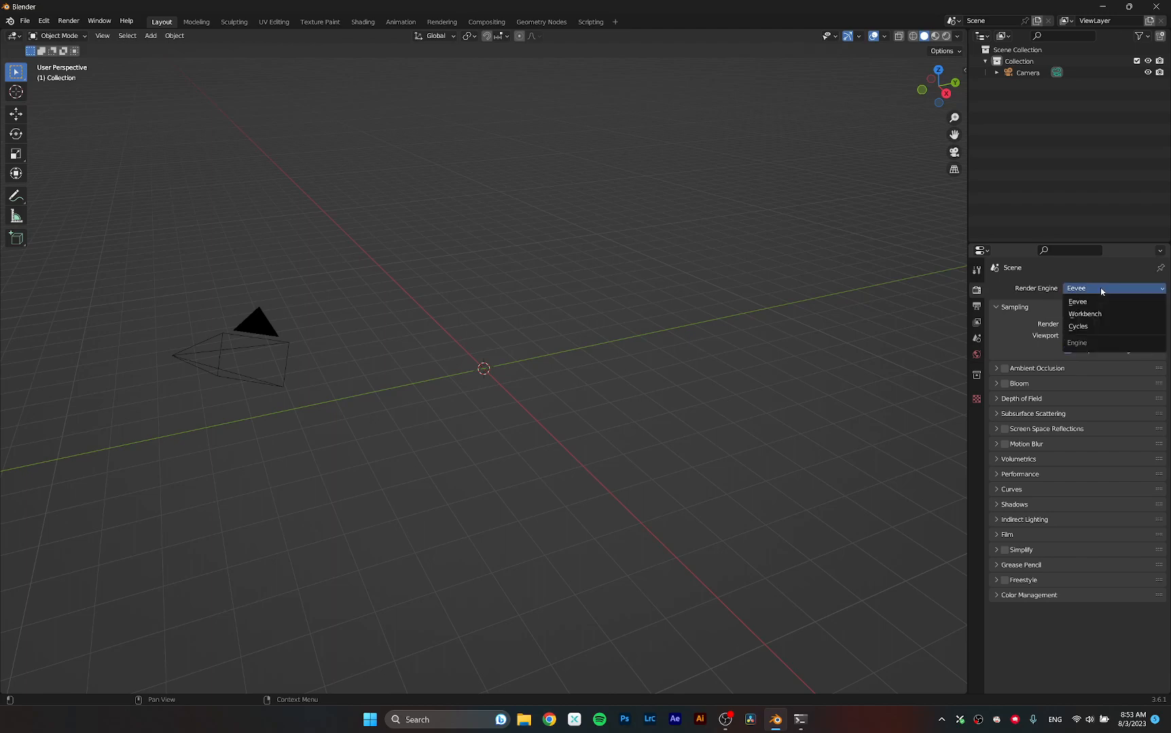
{"action": "left_click", "coordinate": [1105, 327]}
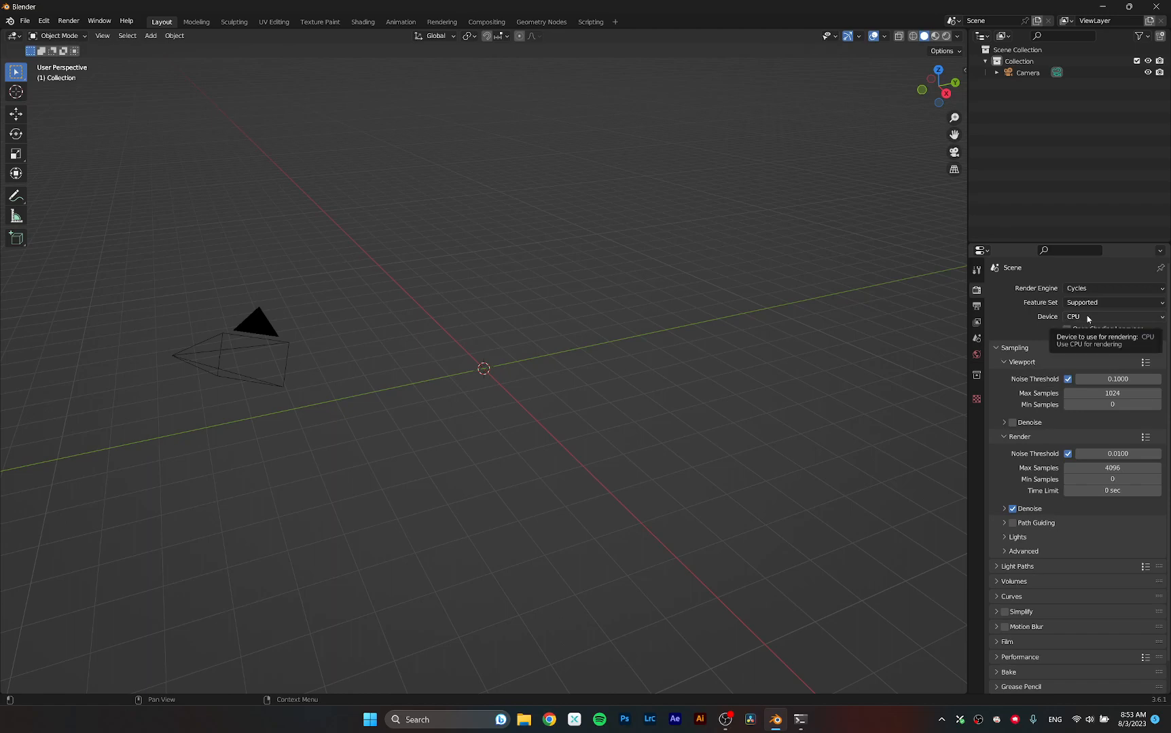
{"action": "left_click", "coordinate": [1086, 316]}
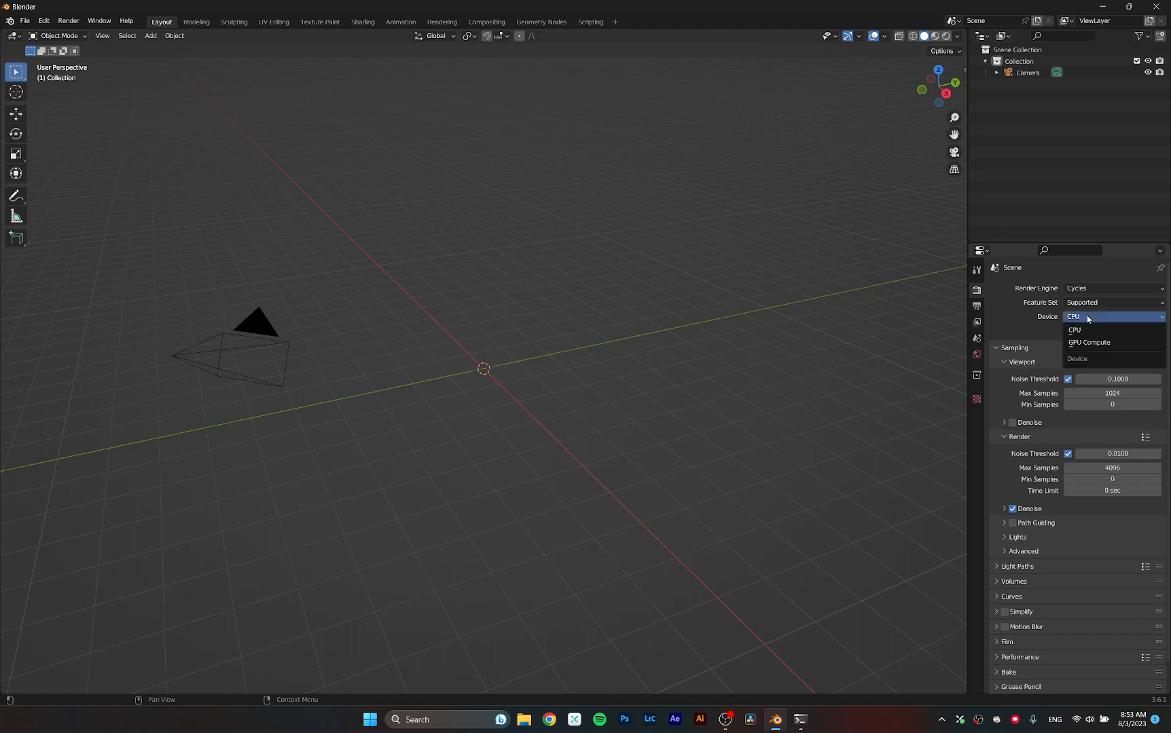
{"action": "left_click", "coordinate": [1096, 345]}
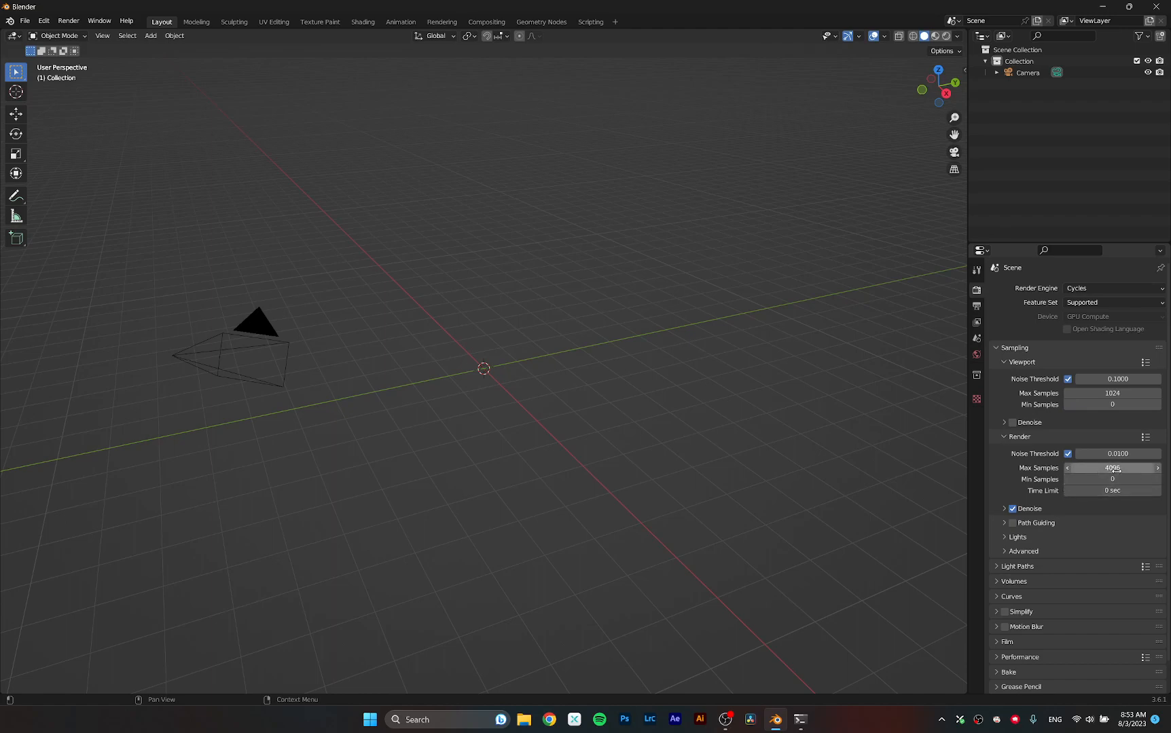
Set the maximum samples to 100 for the viewport and 300 for the render.
{"action": "left_click", "coordinate": [1114, 392]}
{"action": "type", "text": "100"}
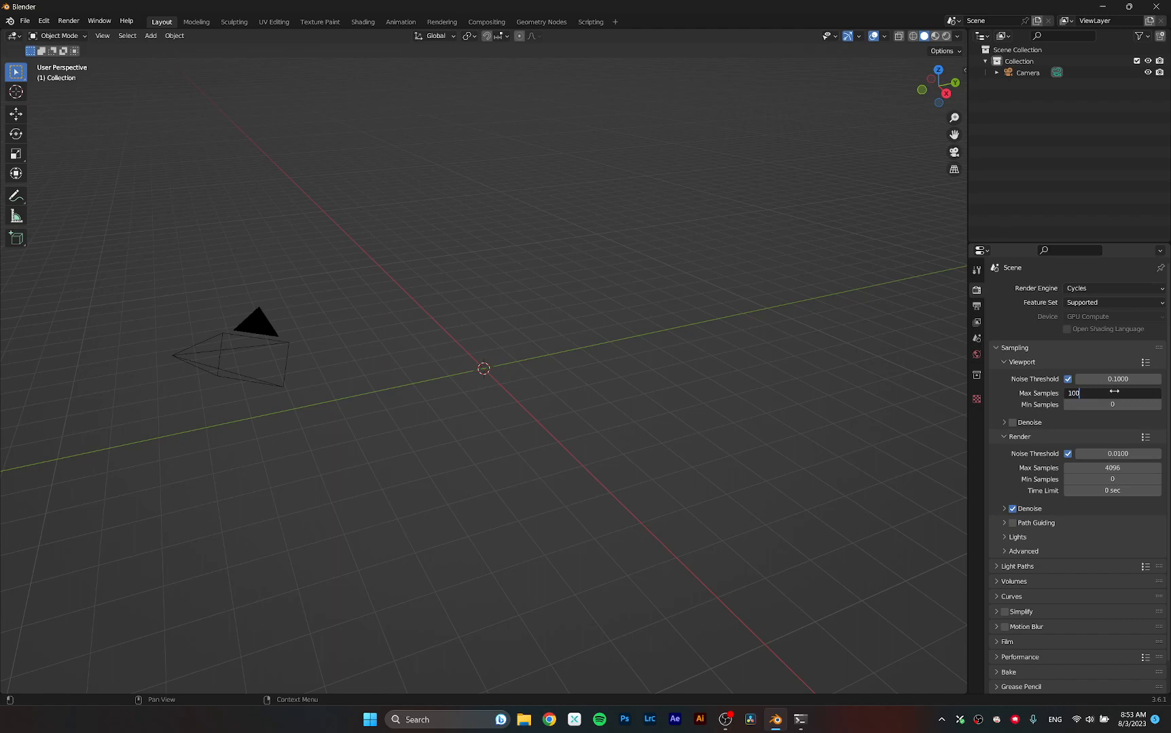
{"action": "key", "text": "Return"}
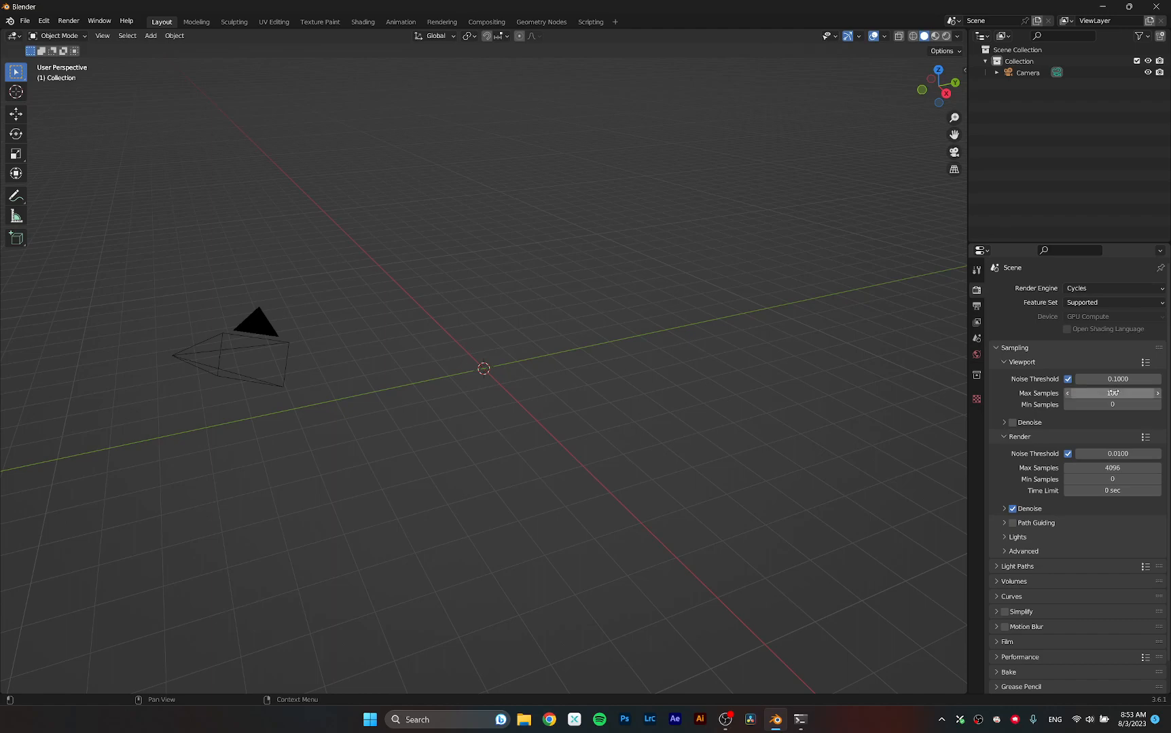
{"action": "left_click", "coordinate": [1106, 468]}
{"action": "type", "text": "300"}
{"action": "key", "text": "Return"}
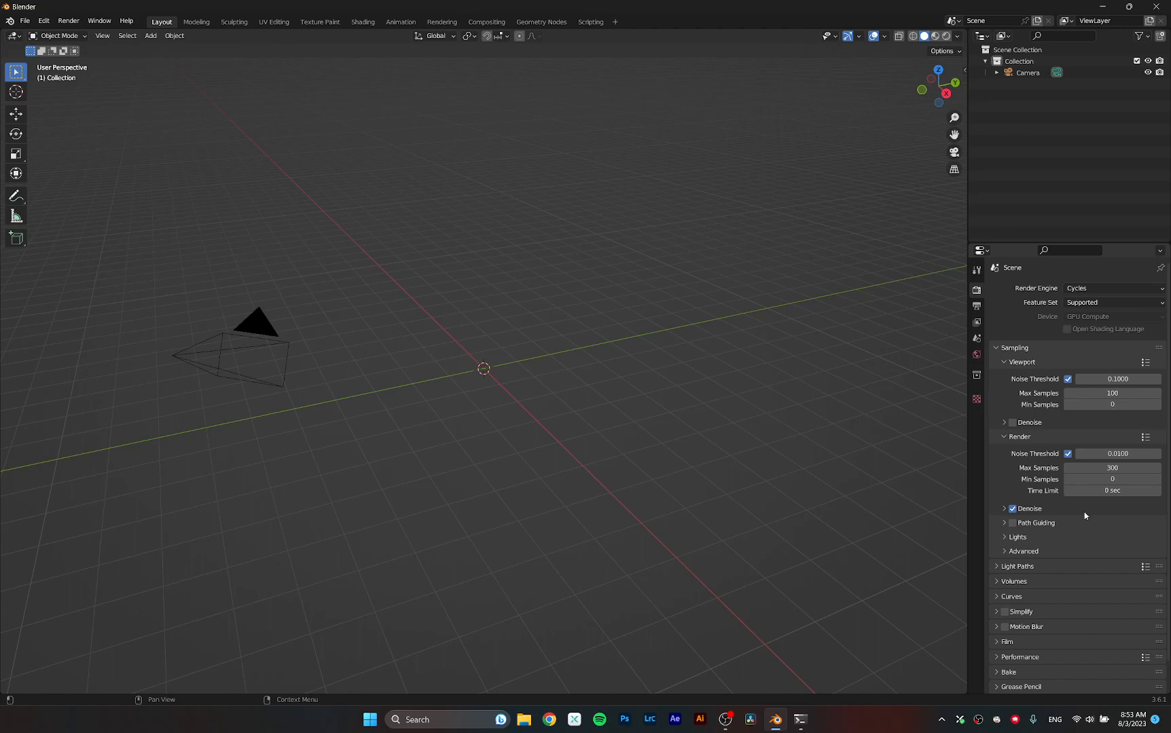
Set the render noise threshold to 0.1 and collapse the sampling settings.
{"action": "left_click", "coordinate": [1125, 454]}
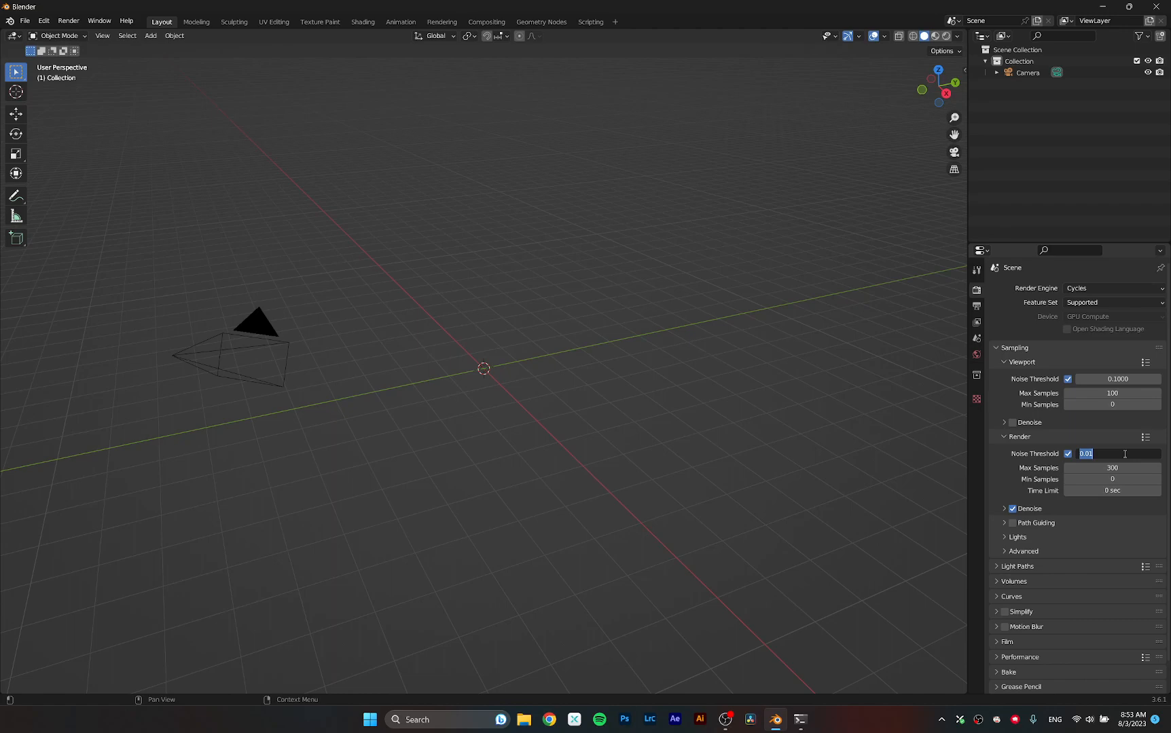
{"action": "type", "text": "0.1"}
{"action": "key", "text": "Return"}
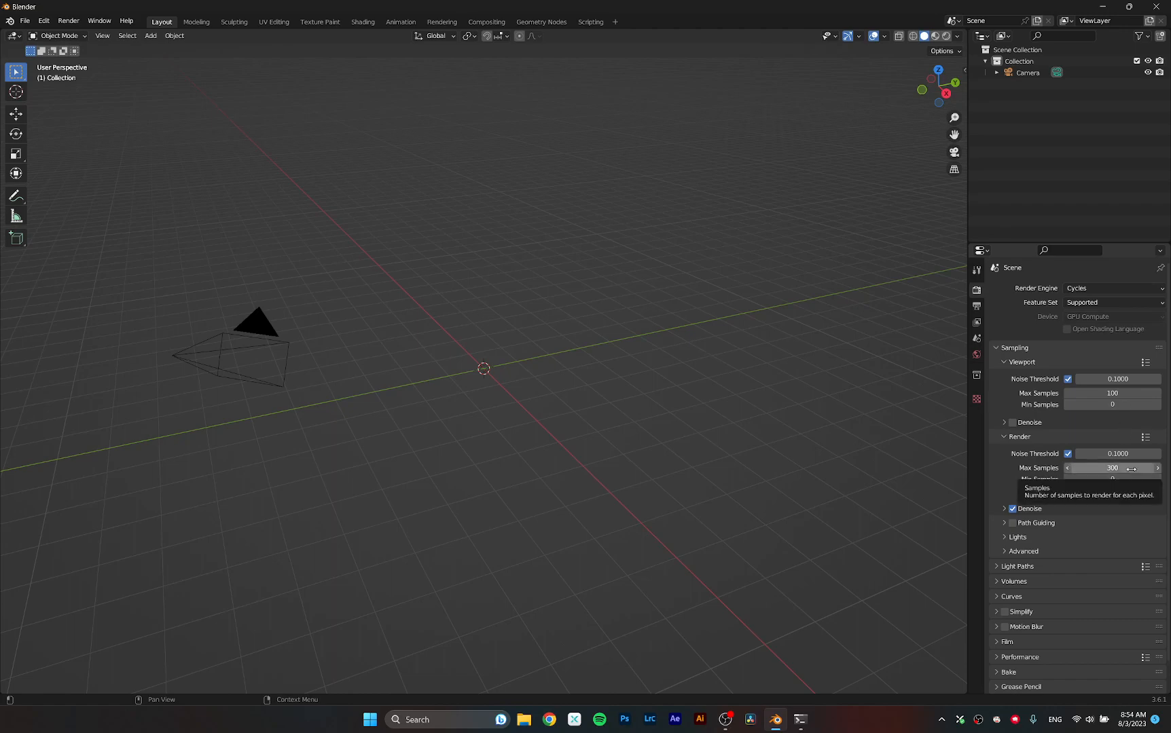
{"action": "left_click", "coordinate": [1000, 348]}
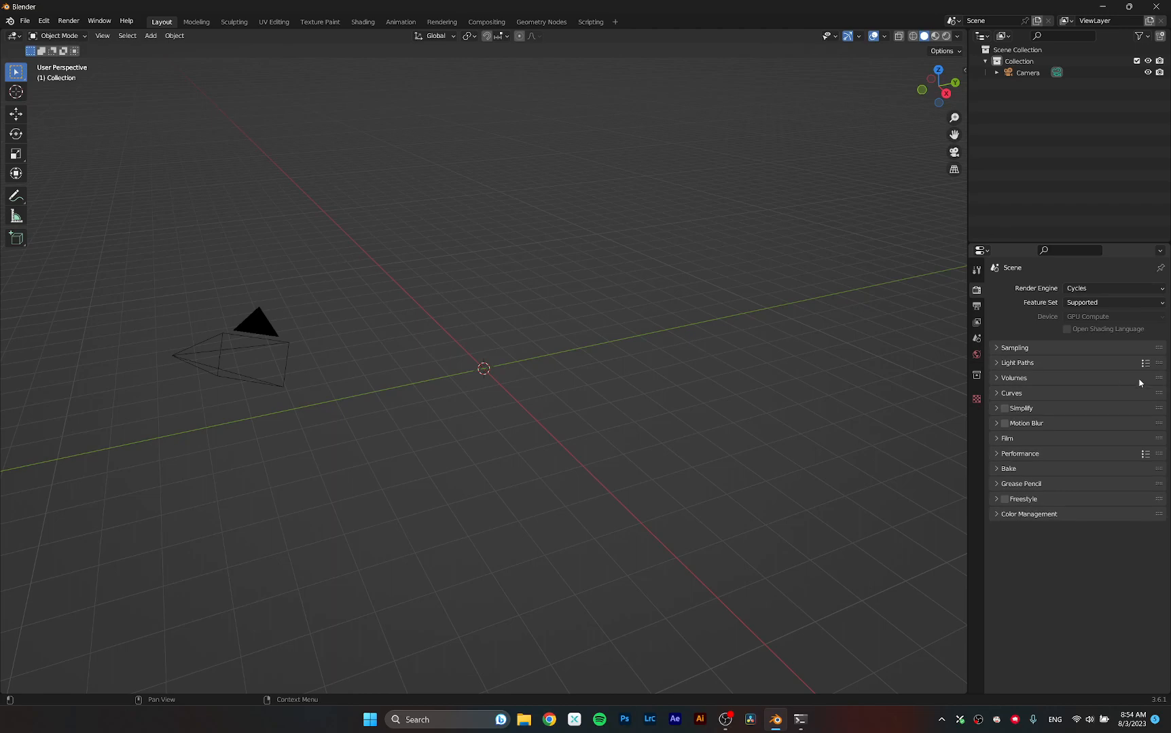
Set the light path maximum bounces to 8 total, 8 transmission and 5 transparent, and collapse the section.
{"action": "left_click", "coordinate": [1006, 364]}
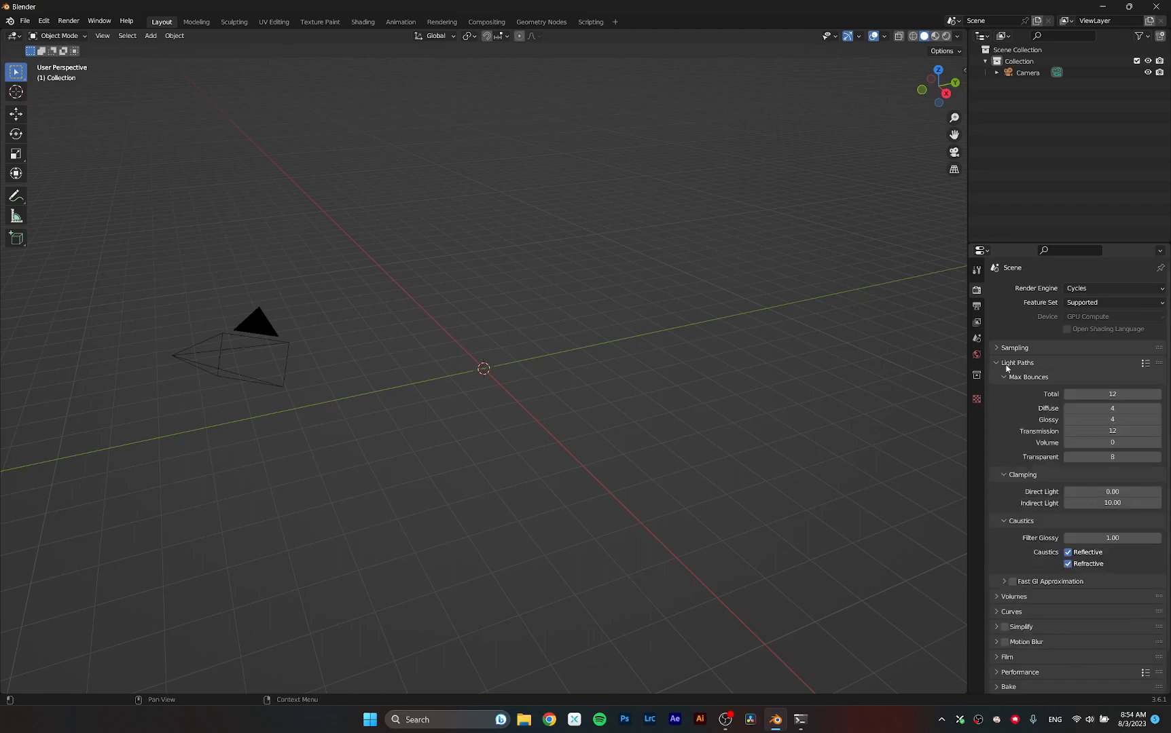
{"action": "left_click", "coordinate": [1118, 396]}
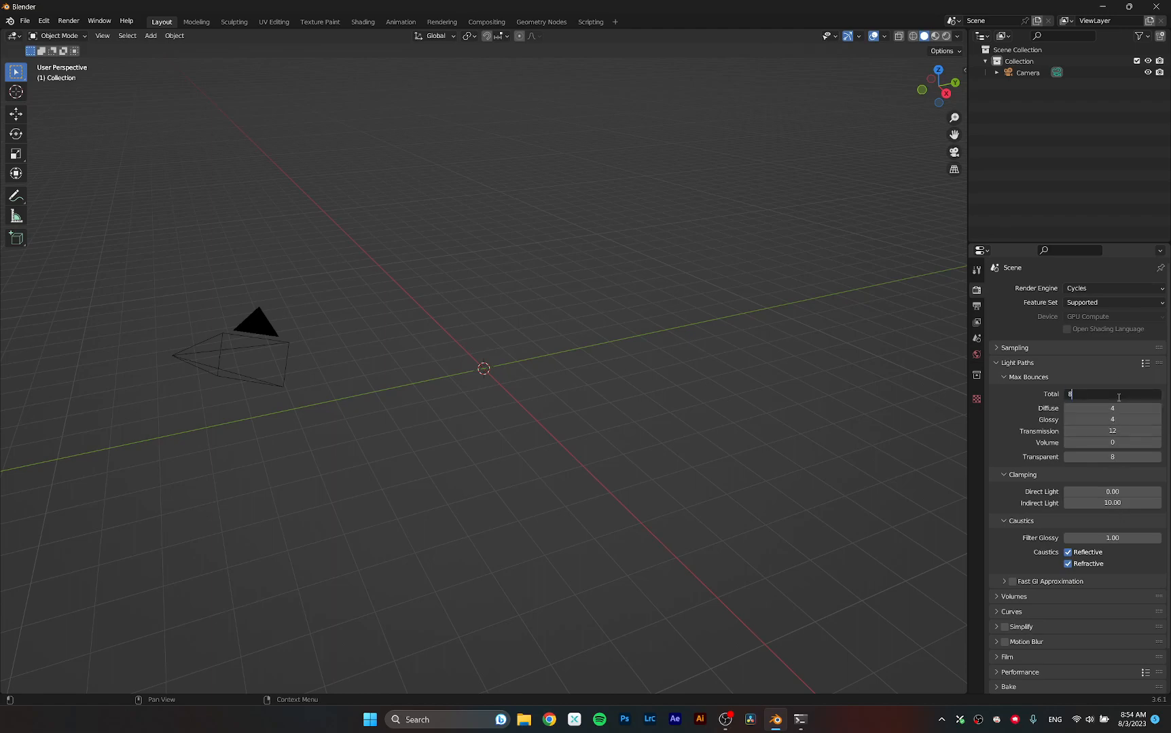
{"action": "key", "text": "Return"}
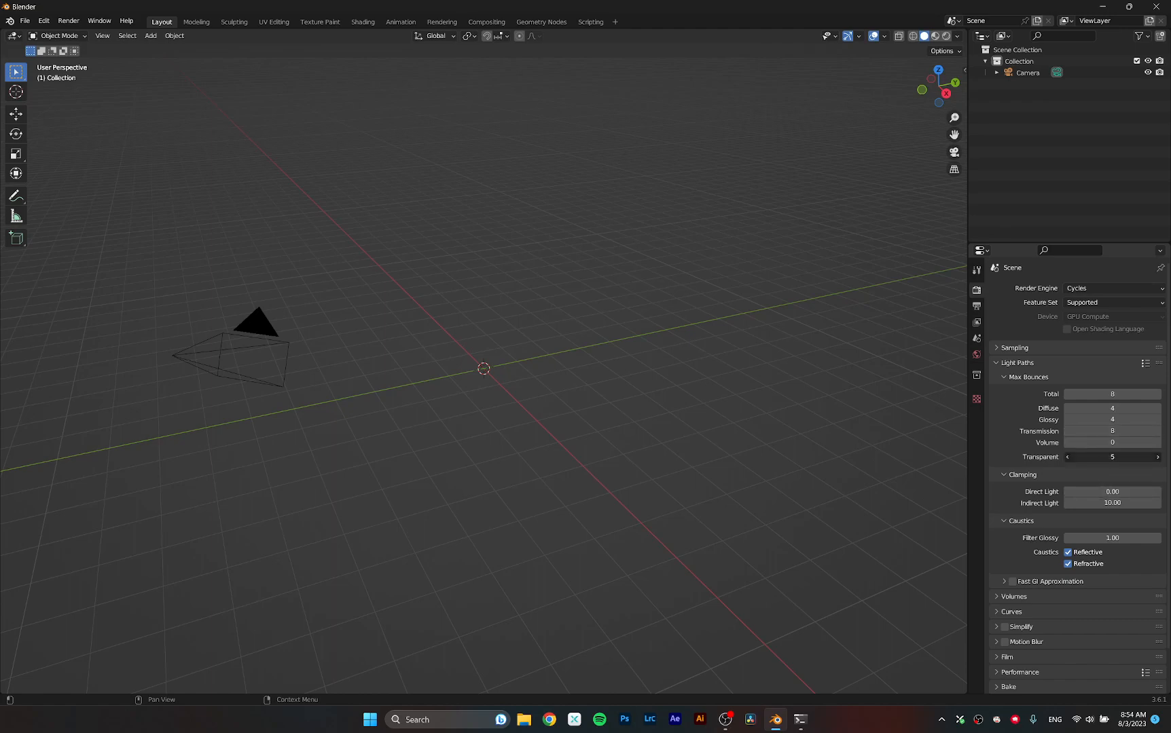
{"action": "left_click", "coordinate": [1022, 377]}
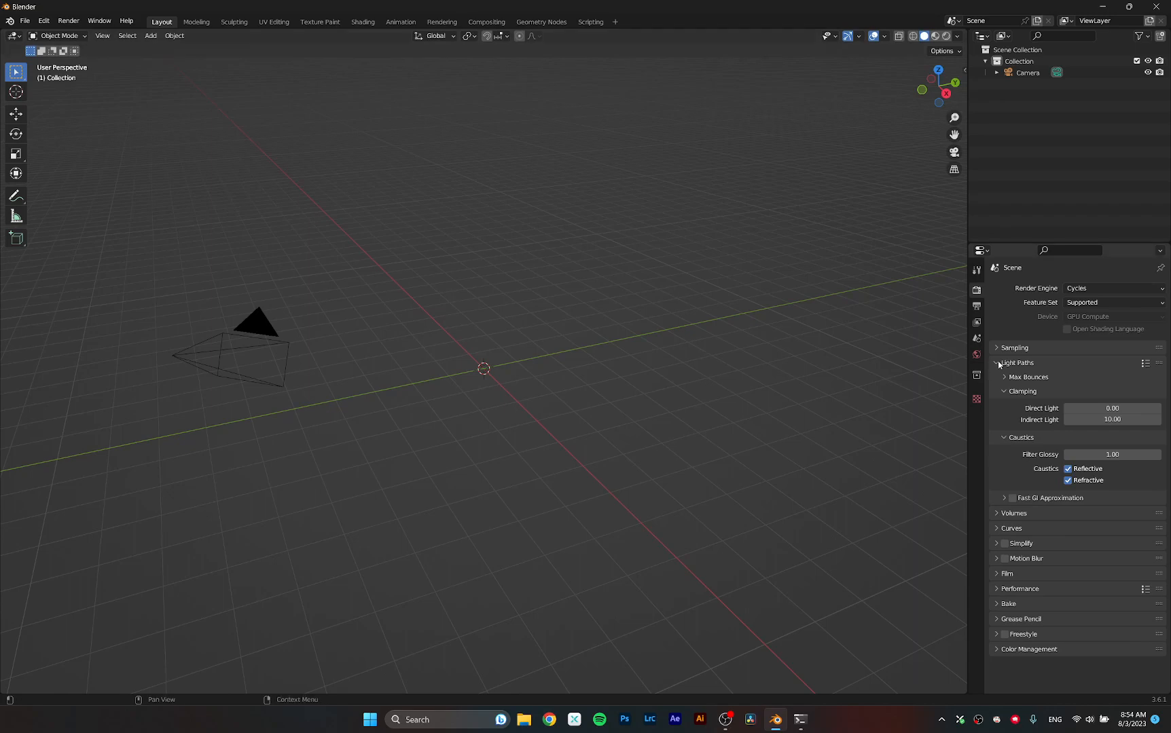
{"action": "left_click", "coordinate": [999, 364]}
Examine the file formats available in the scene's output settings without changing the format.
{"action": "left_click", "coordinate": [976, 308]}
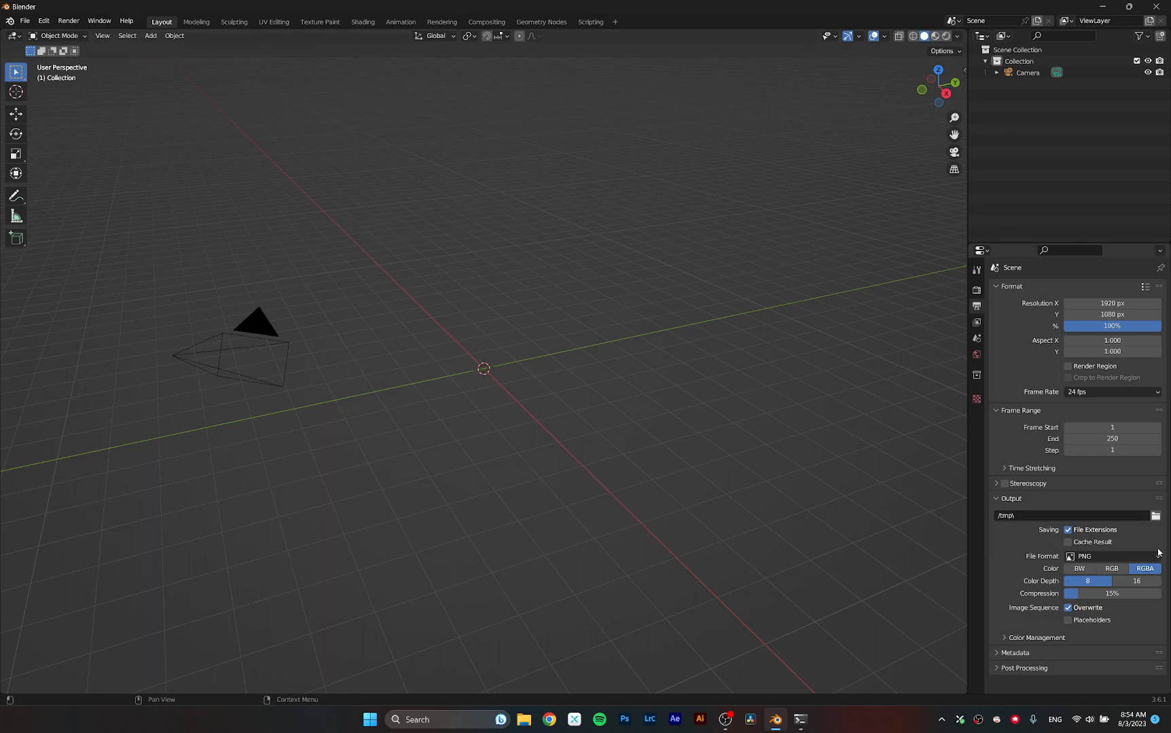
{"action": "left_click", "coordinate": [1122, 561]}
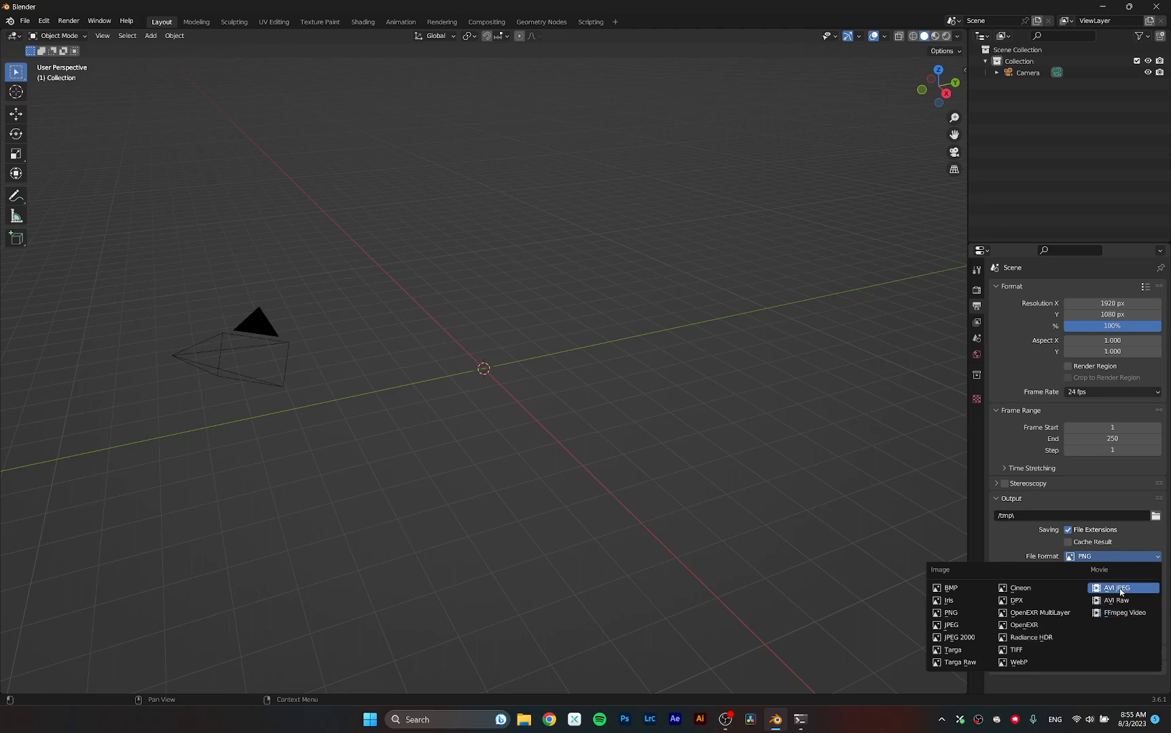
{"action": "left_click", "coordinate": [1126, 558]}
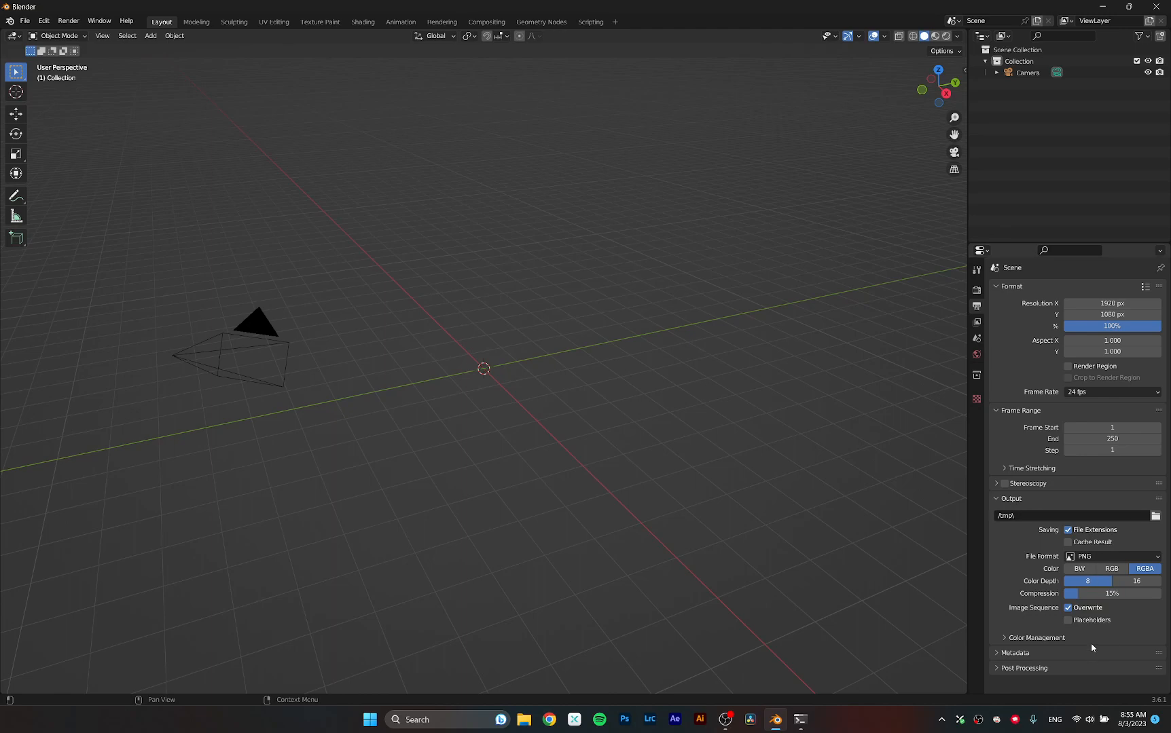
Collapse the scene's output settings, return to the render settings, and set the Cycles render device to OptiX in the system preferences.
{"action": "left_click", "coordinate": [1003, 504]}
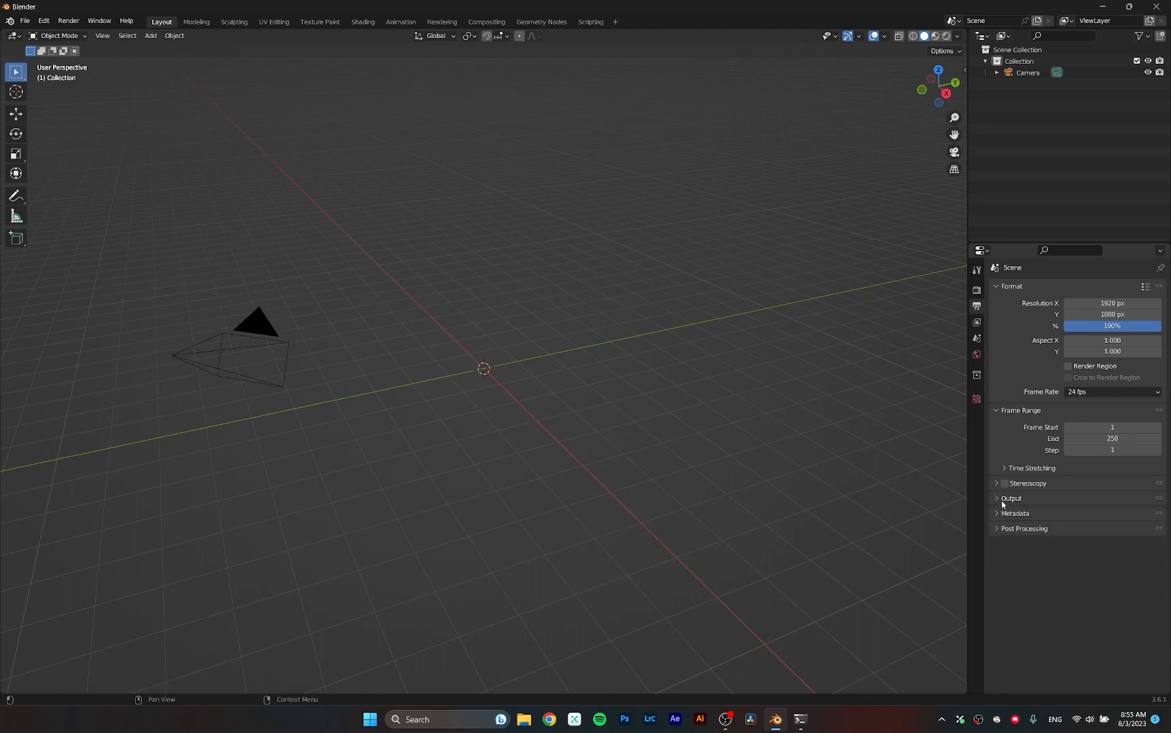
{"action": "left_click", "coordinate": [977, 290]}
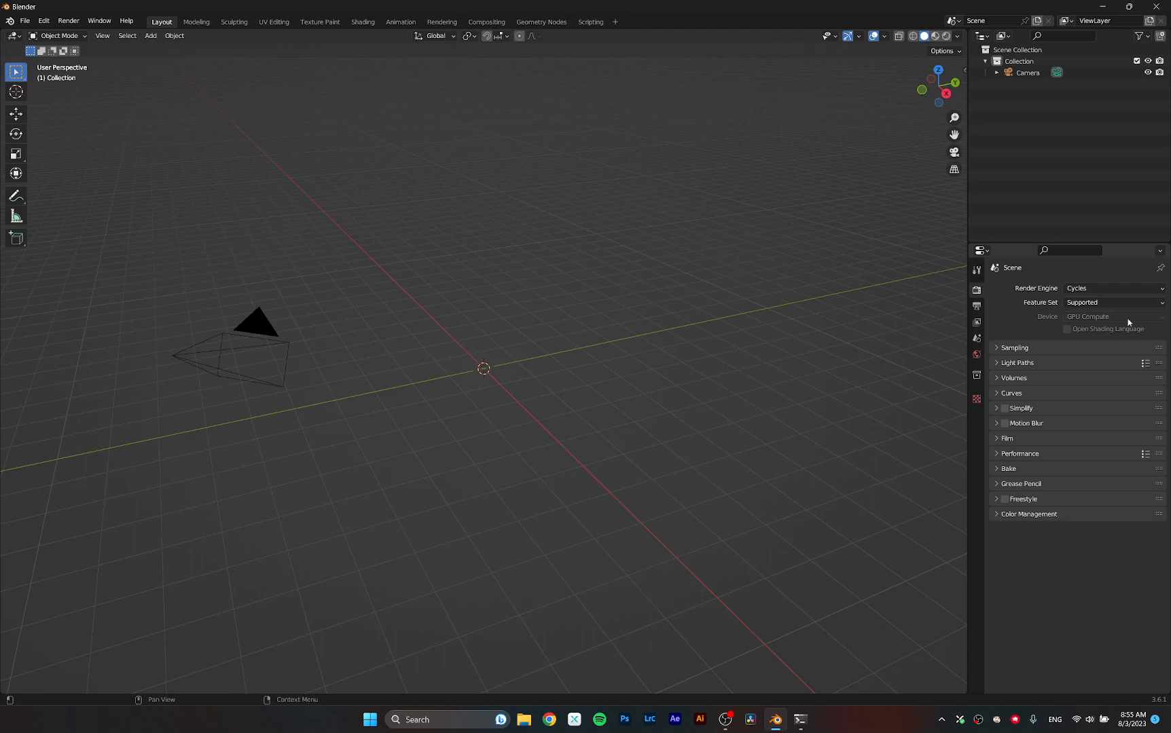
{"action": "left_click", "coordinate": [44, 22]}
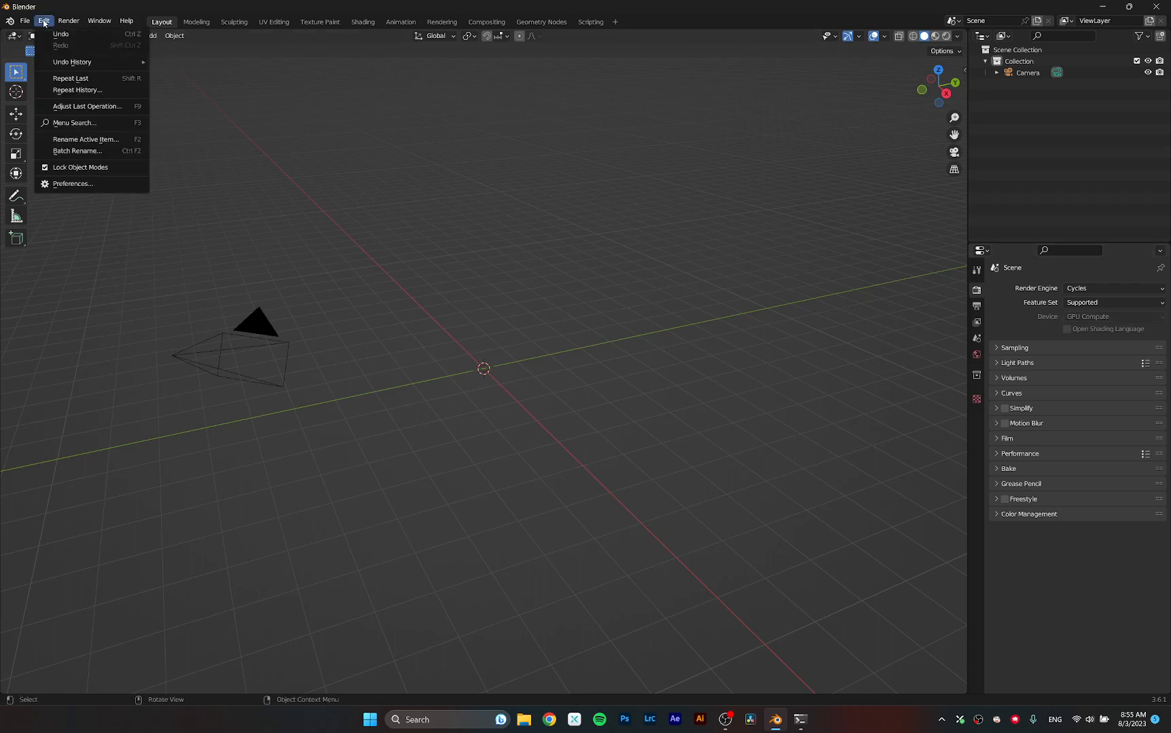
{"action": "left_click", "coordinate": [74, 183]}
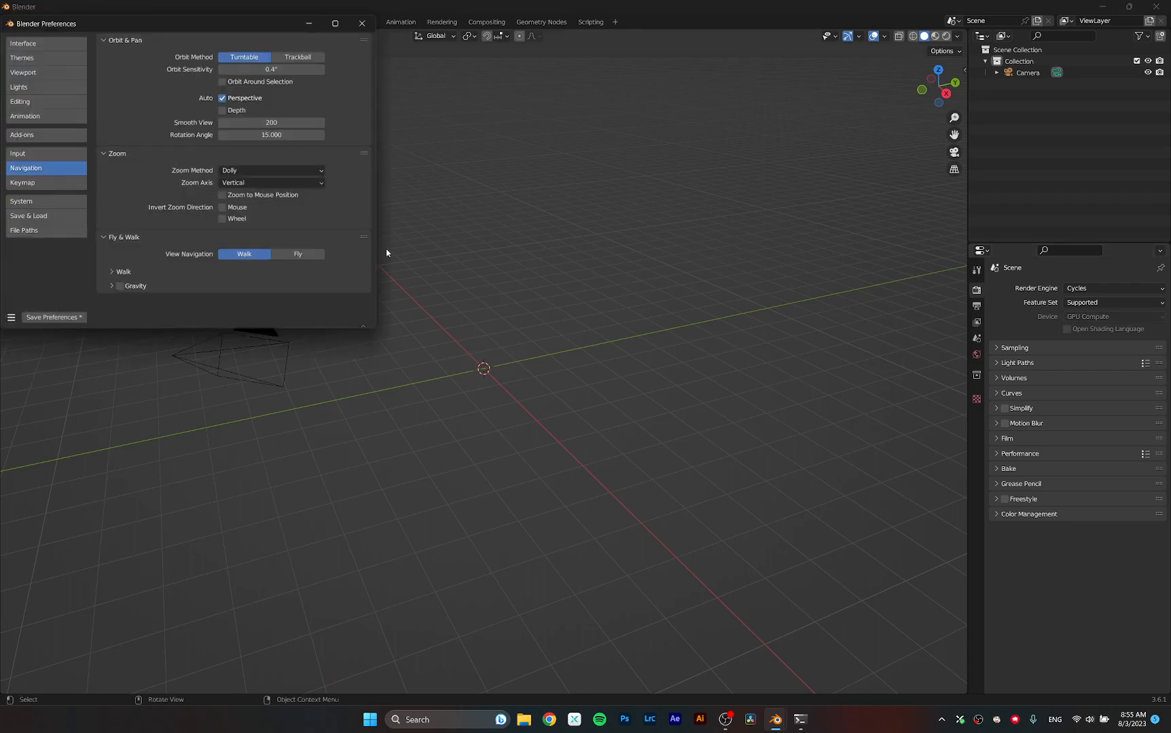
{"action": "left_click_drag", "start_coordinate": [182, 23], "coordinate": [568, 101]}
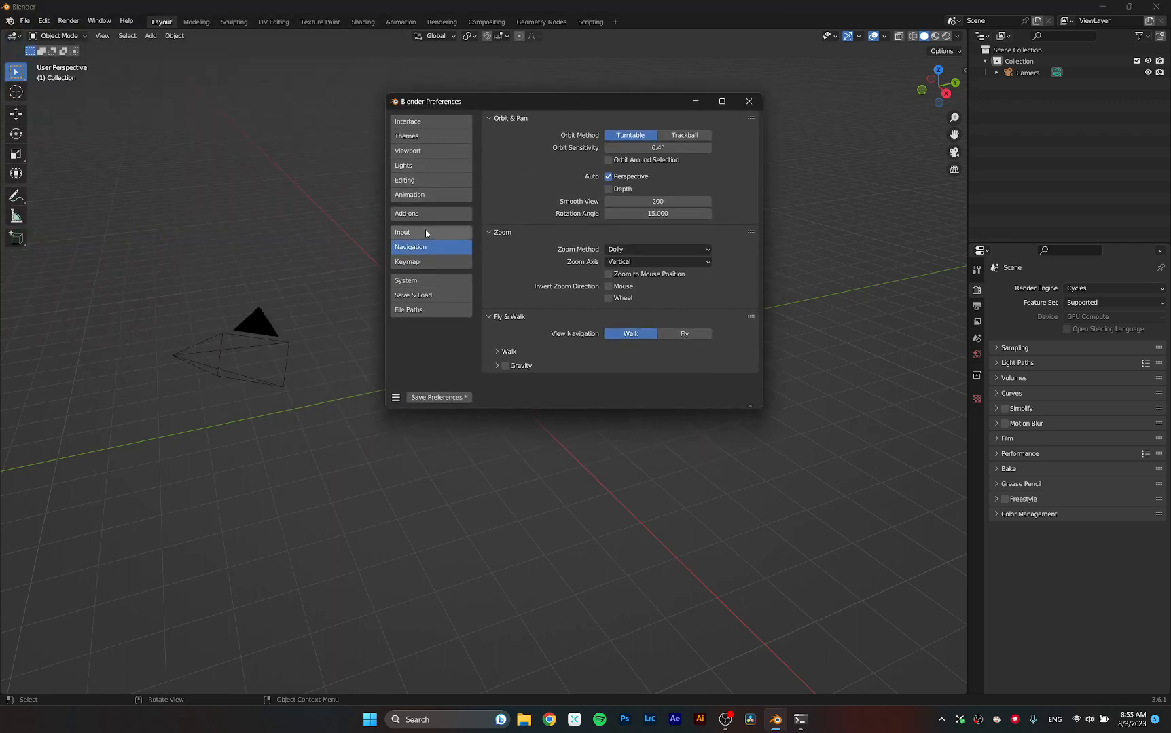
{"action": "left_click", "coordinate": [418, 280]}
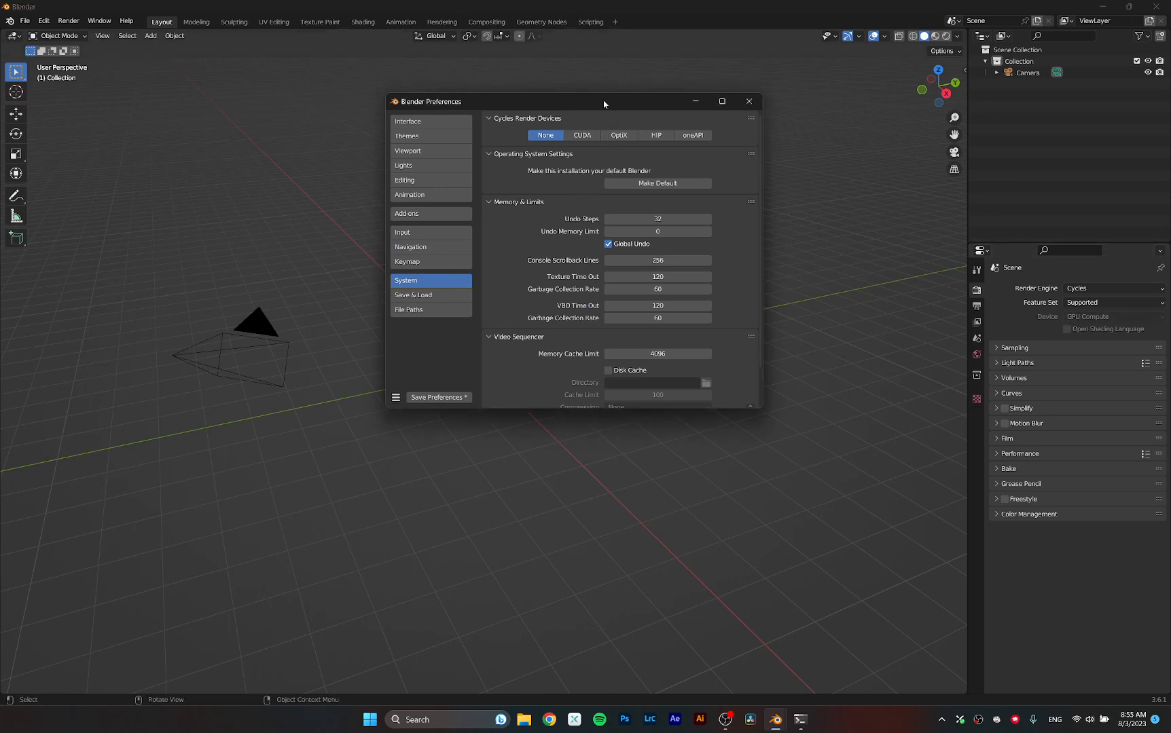
{"action": "left_click_drag", "start_coordinate": [602, 103], "coordinate": [627, 122]}
{"action": "left_click", "coordinate": [645, 153]}
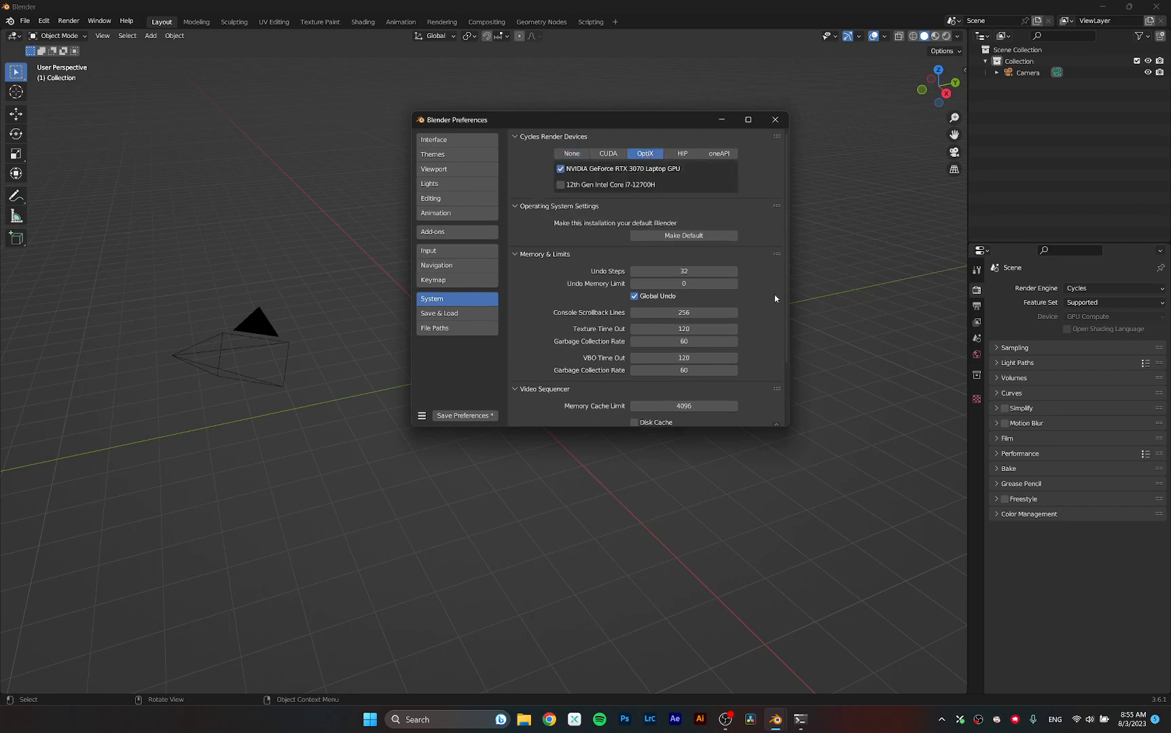
{"action": "left_click_drag", "start_coordinate": [626, 123], "coordinate": [569, 121]}
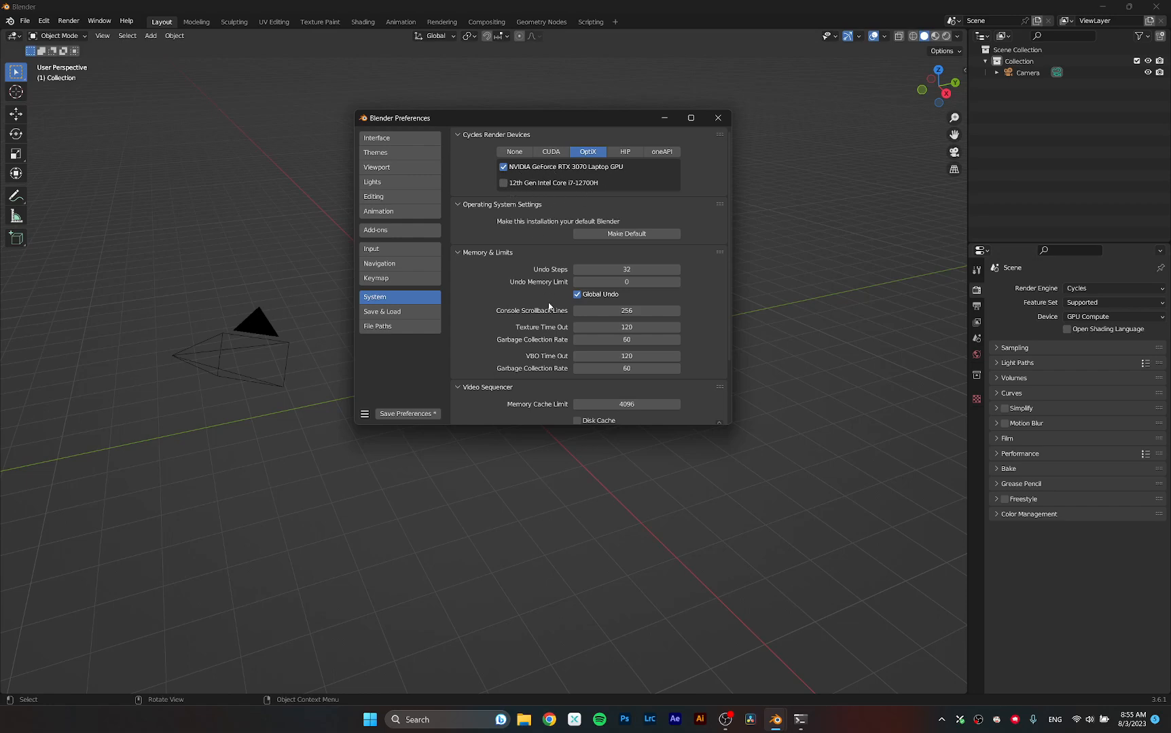
Examine the resolution scale in the interface display preferences without changing its value.
{"action": "left_click", "coordinate": [399, 141]}
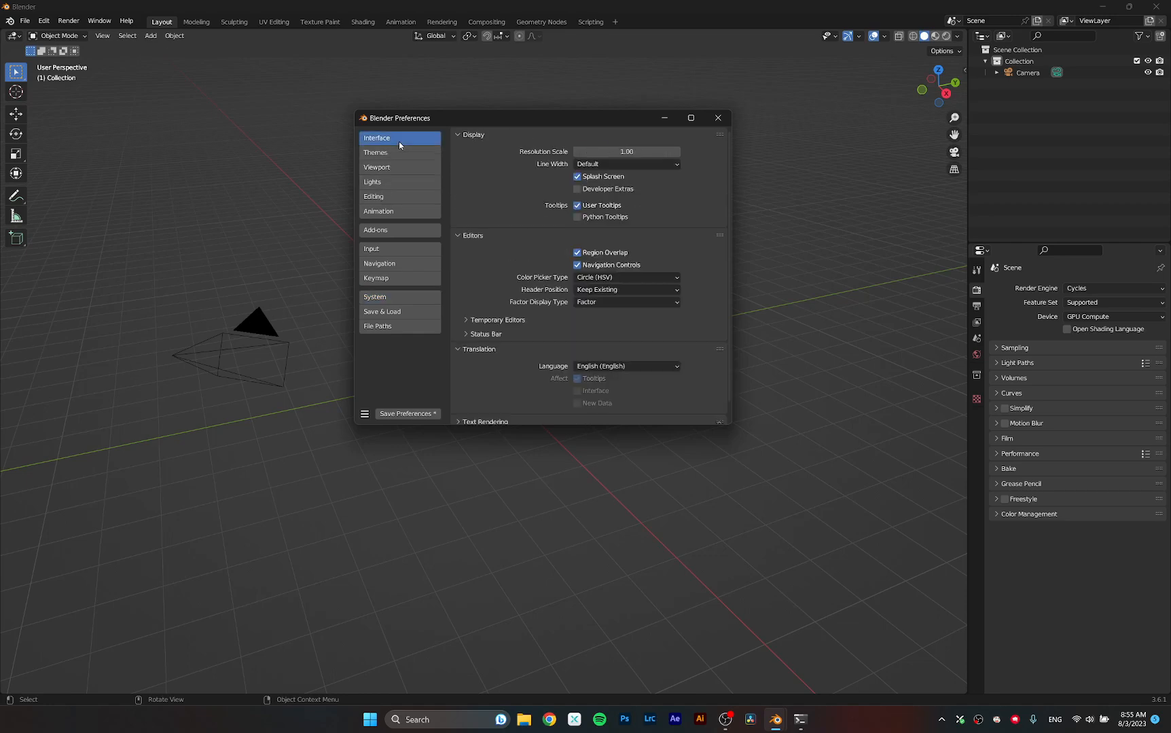
{"action": "left_click_drag", "start_coordinate": [503, 118], "coordinate": [378, 77]}
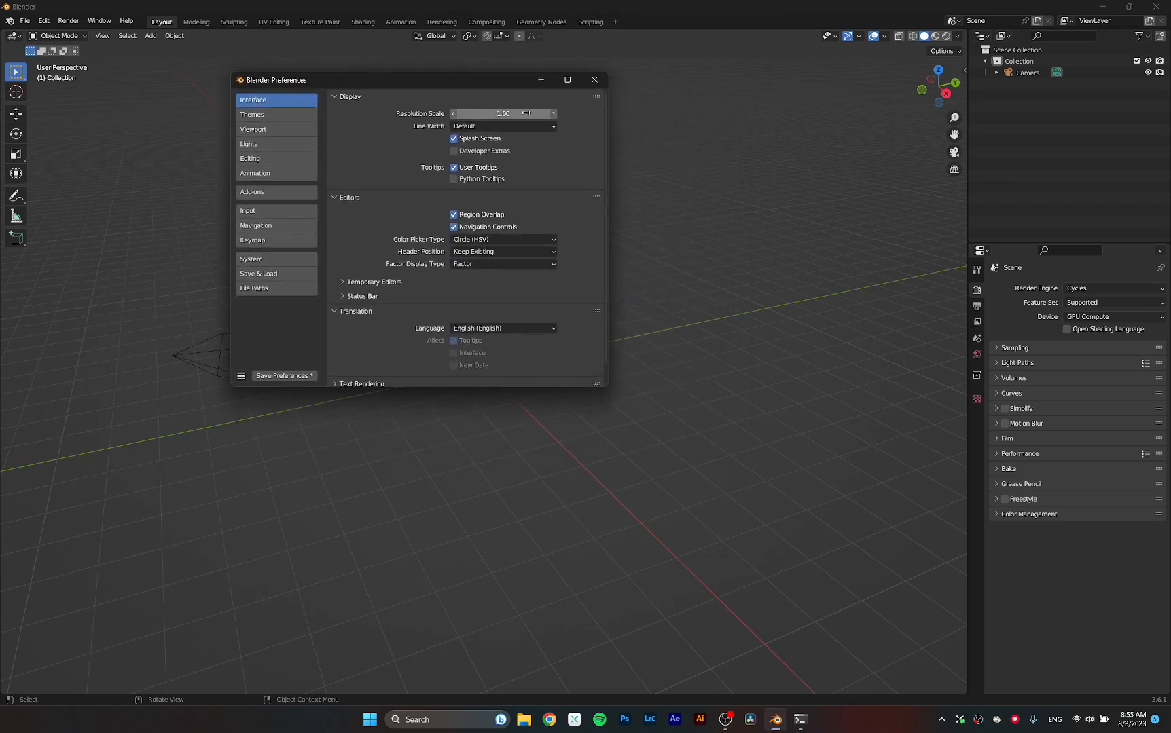
{"action": "left_click_drag", "start_coordinate": [476, 80], "coordinate": [511, 131]}
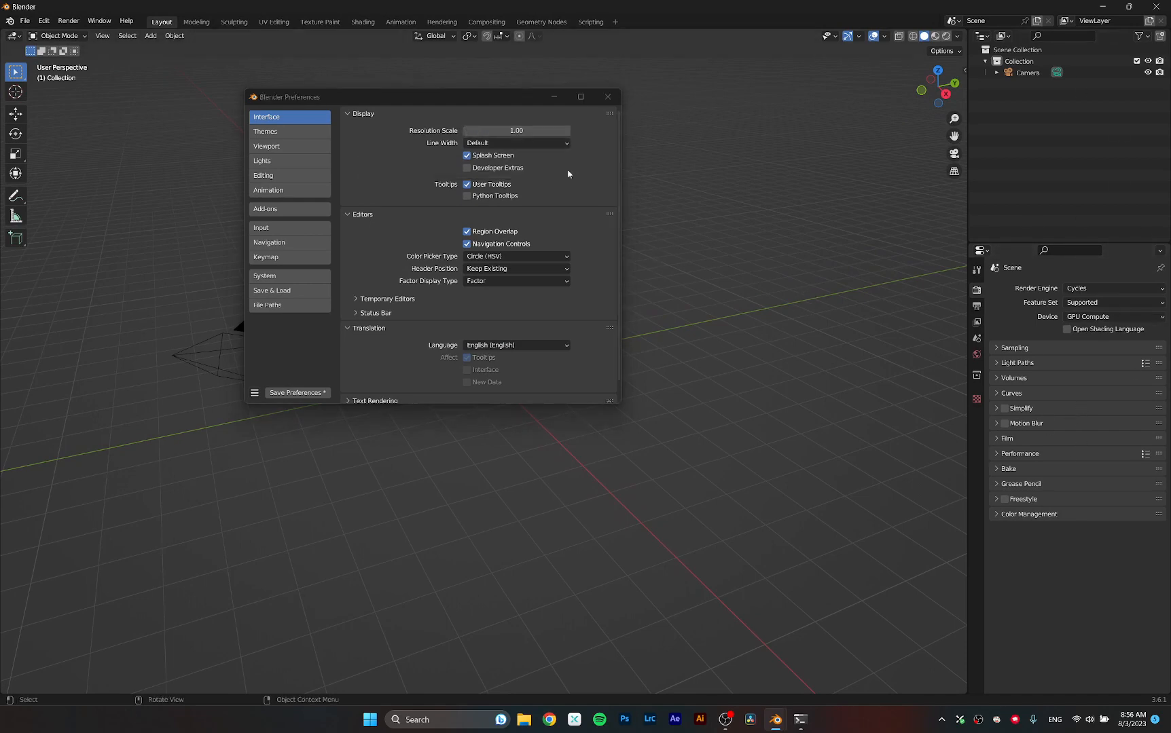
{"action": "mouse_move", "coordinate": [517, 131]}
{"action": "left_mouse_down"}
{"action": "mouse_move", "coordinate": [536, 131]}
{"action": "mouse_move", "coordinate": [482, 131]}
{"action": "mouse_move", "coordinate": [526, 129]}
{"action": "left_mouse_up"}
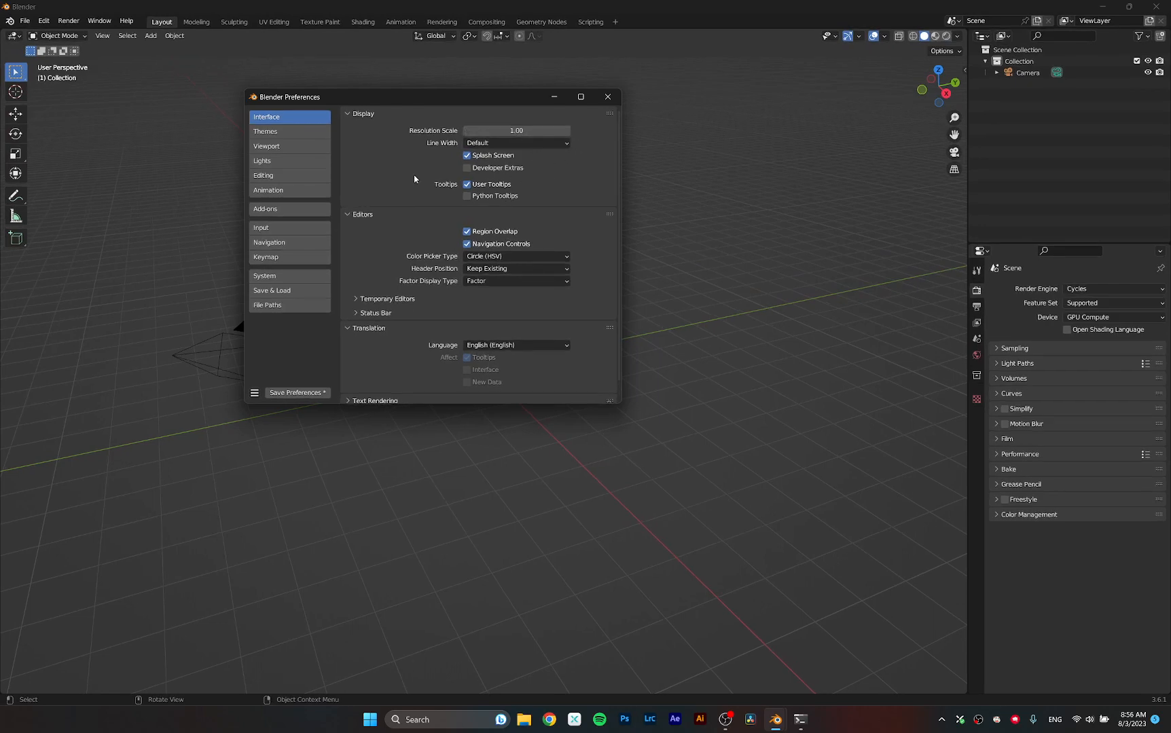
{"action": "left_click_drag", "start_coordinate": [442, 108], "coordinate": [654, 143]}
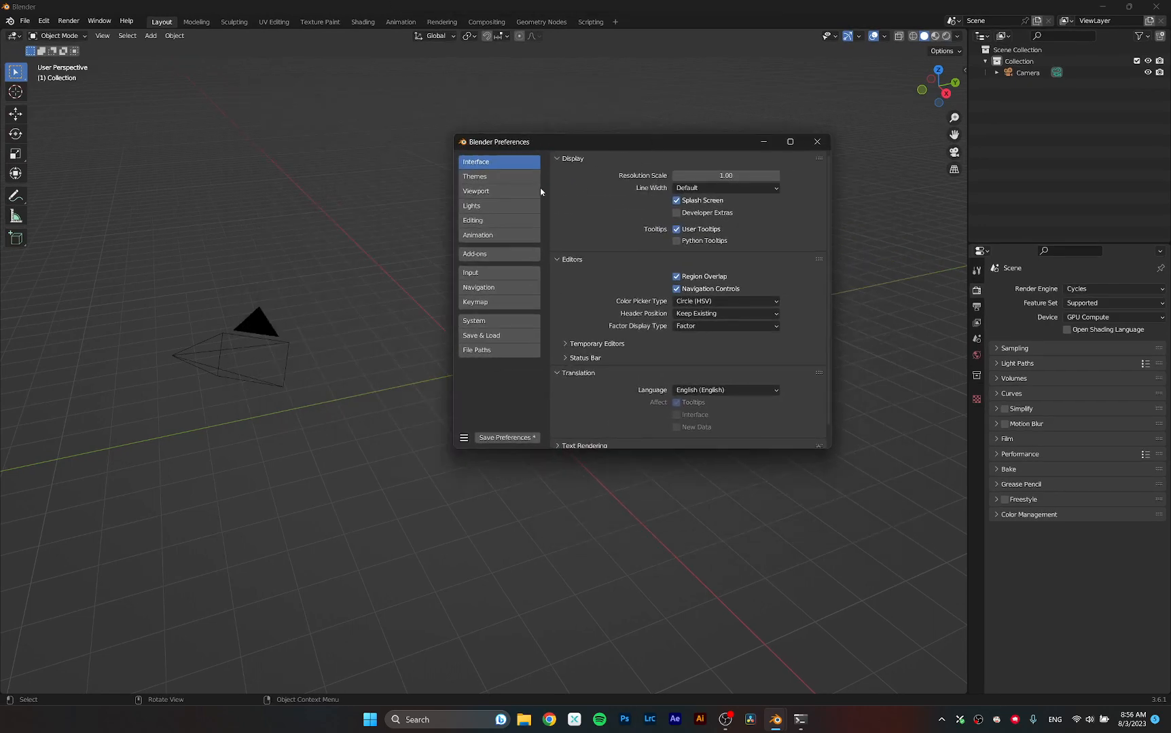
Show the navigation preferences and move the preferences window aside to free the viewport.
{"action": "left_click", "coordinate": [504, 288]}
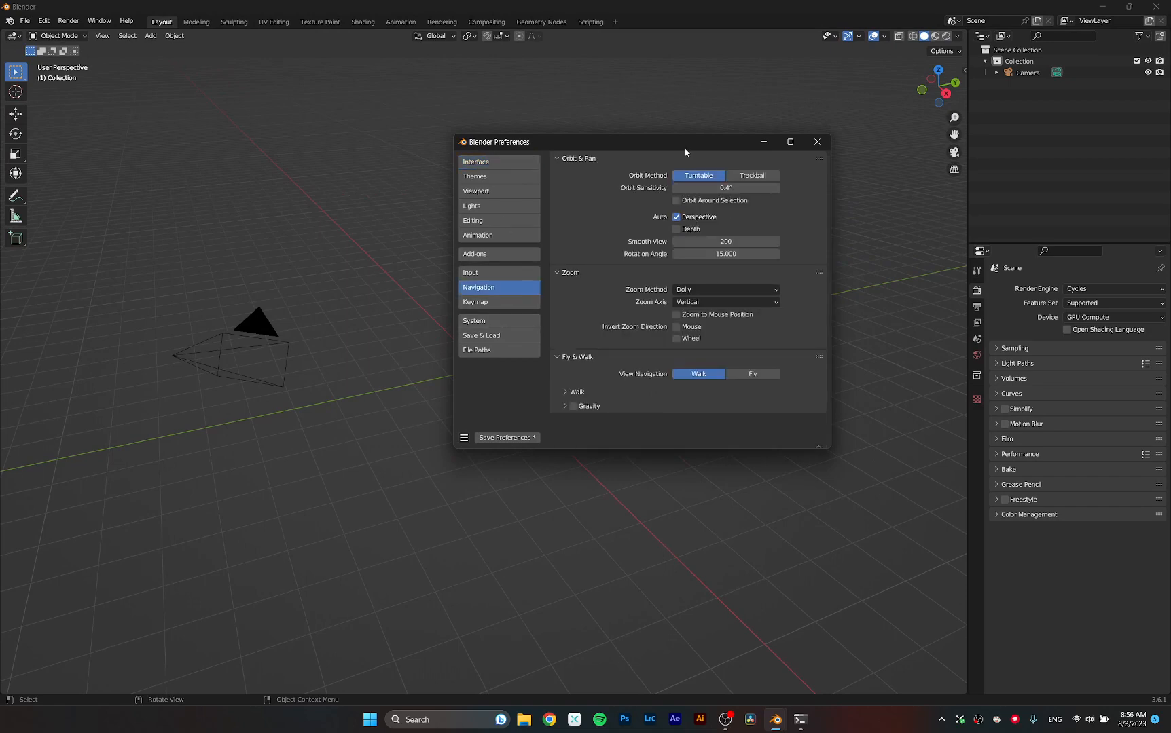
{"action": "left_click_drag", "start_coordinate": [686, 143], "coordinate": [381, 97]}
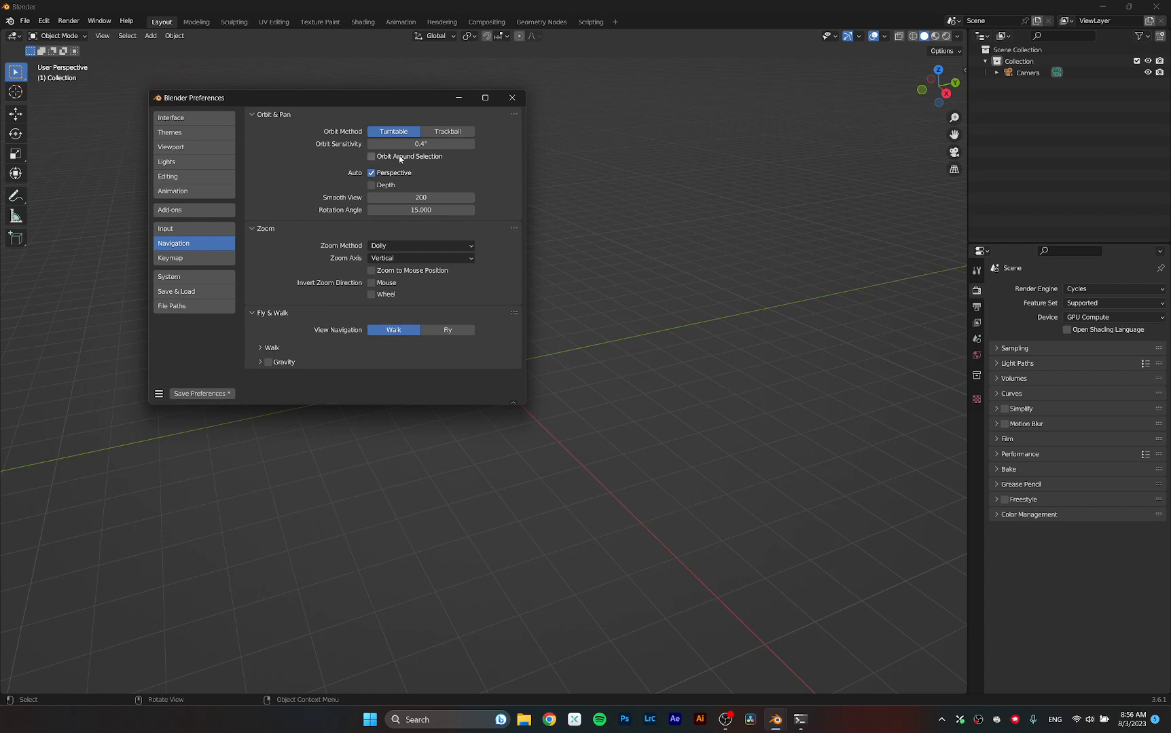
{"action": "left_click_drag", "start_coordinate": [415, 102], "coordinate": [251, 63]}
Add a cube to the scene and move it well away from the world origin.
{"action": "middle_click_drag", "start_coordinate": [544, 348], "coordinate": [539, 376]}
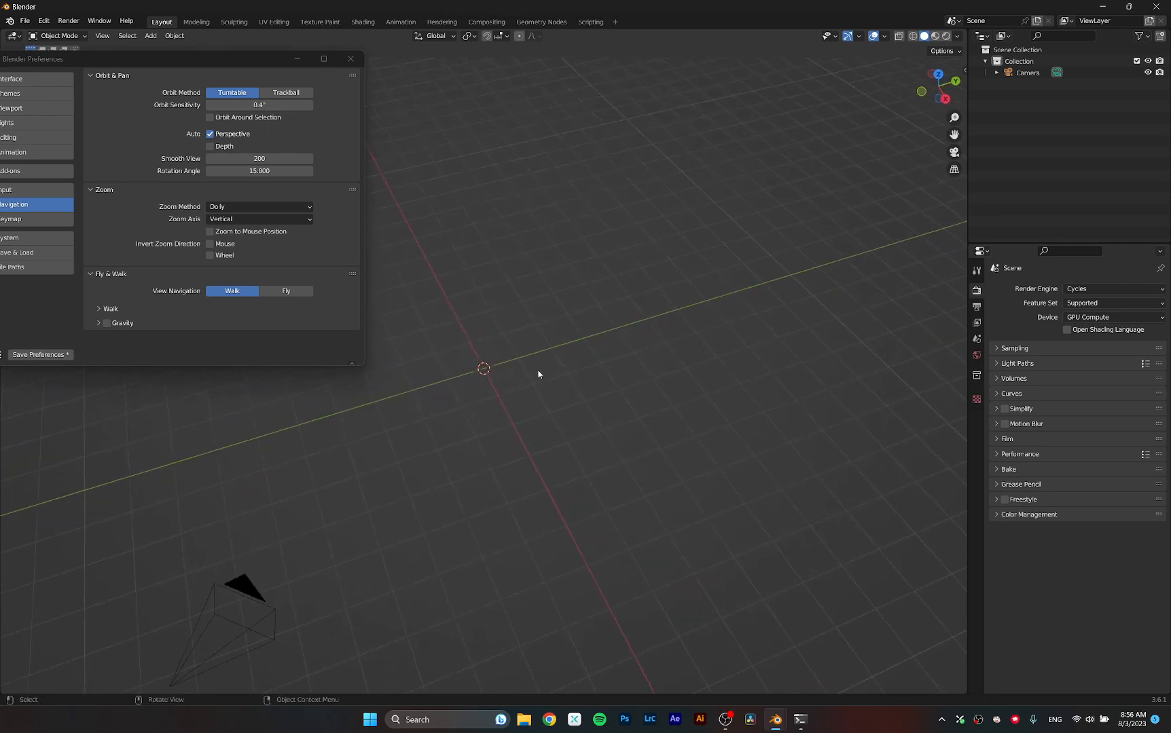
{"action": "key", "text": "shift+a"}
{"action": "mouse_move", "coordinate": [540, 371]}
{"action": "left_click", "coordinate": [601, 379]}
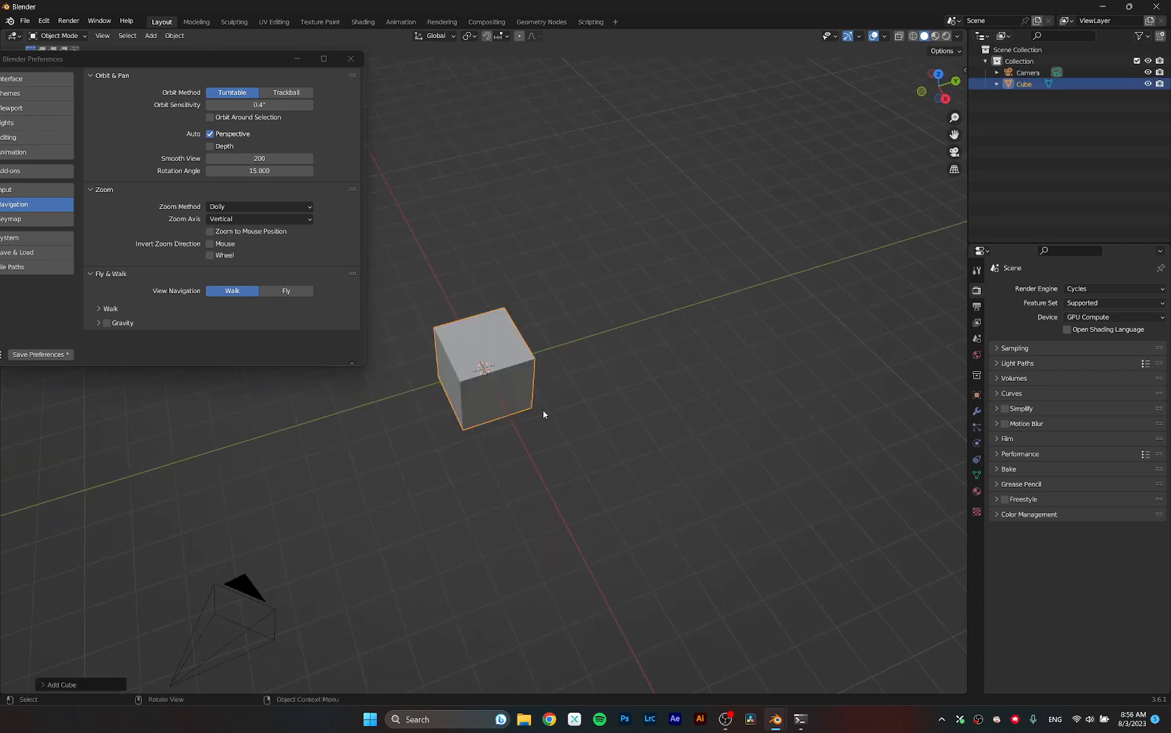
{"action": "key", "text": "g"}
{"action": "left_click", "coordinate": [797, 157]}
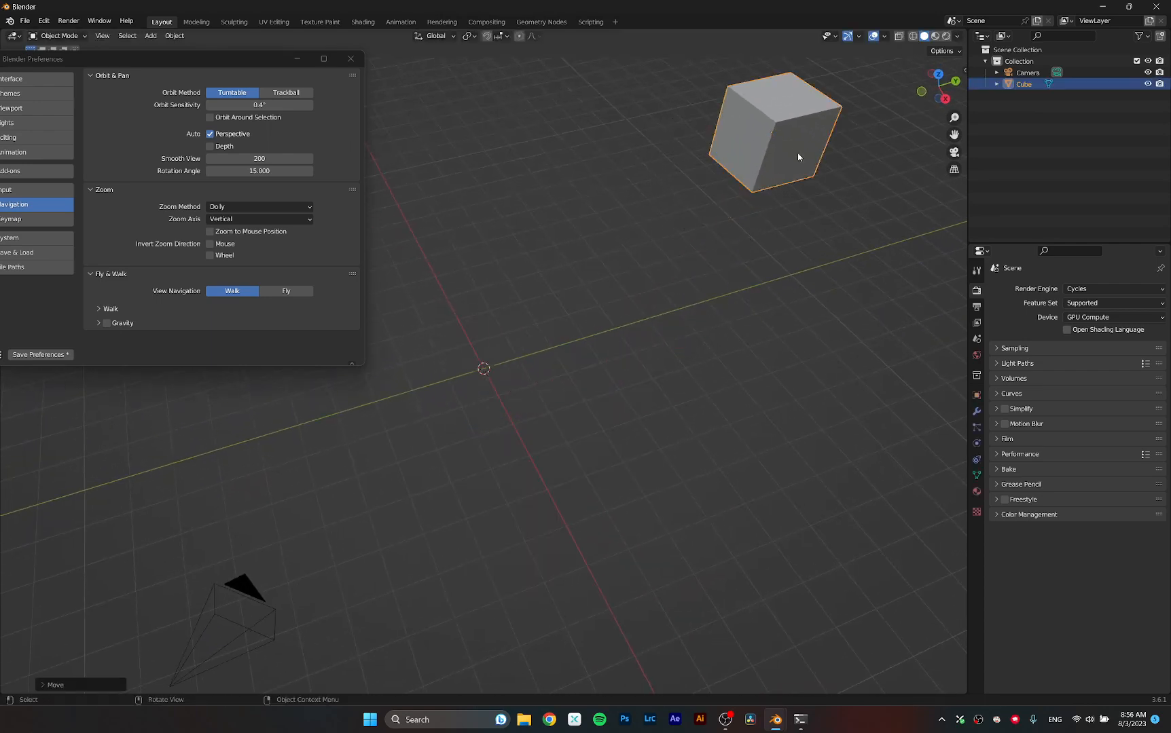
Compare how the view orbits with the cube deselected and with the cube selected.
{"action": "left_click", "coordinate": [614, 435]}
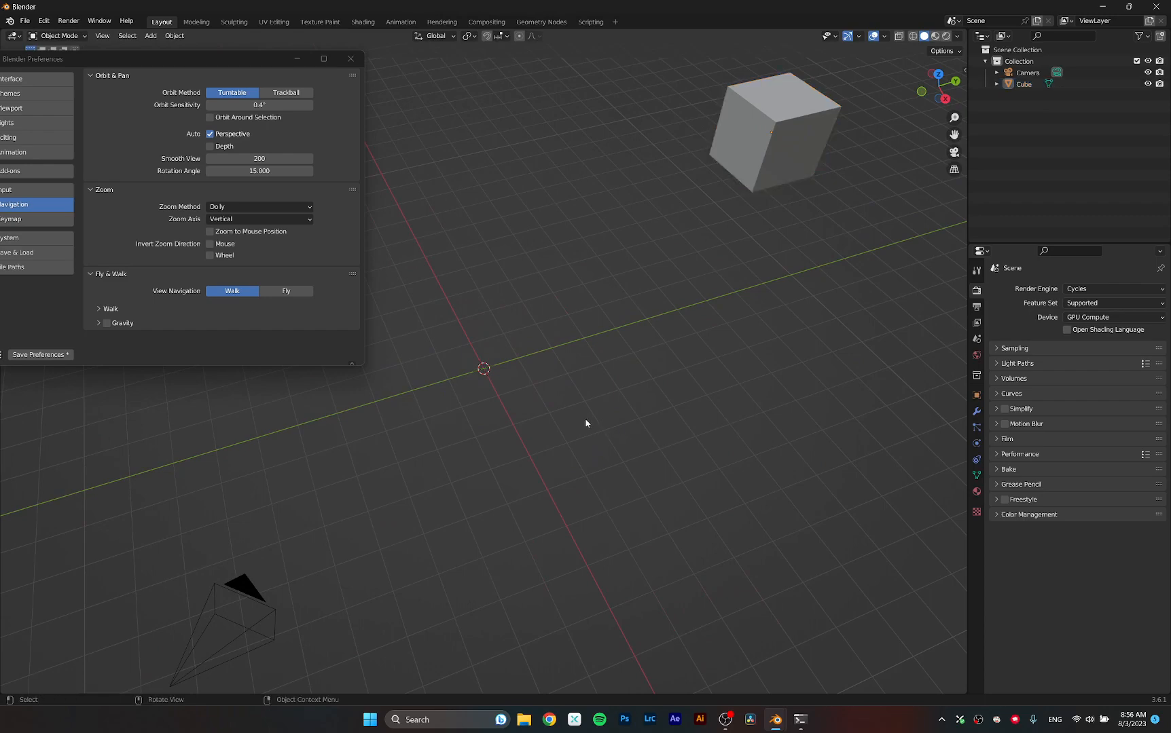
{"action": "middle_click_drag", "start_coordinate": [586, 423], "coordinate": [588, 332]}
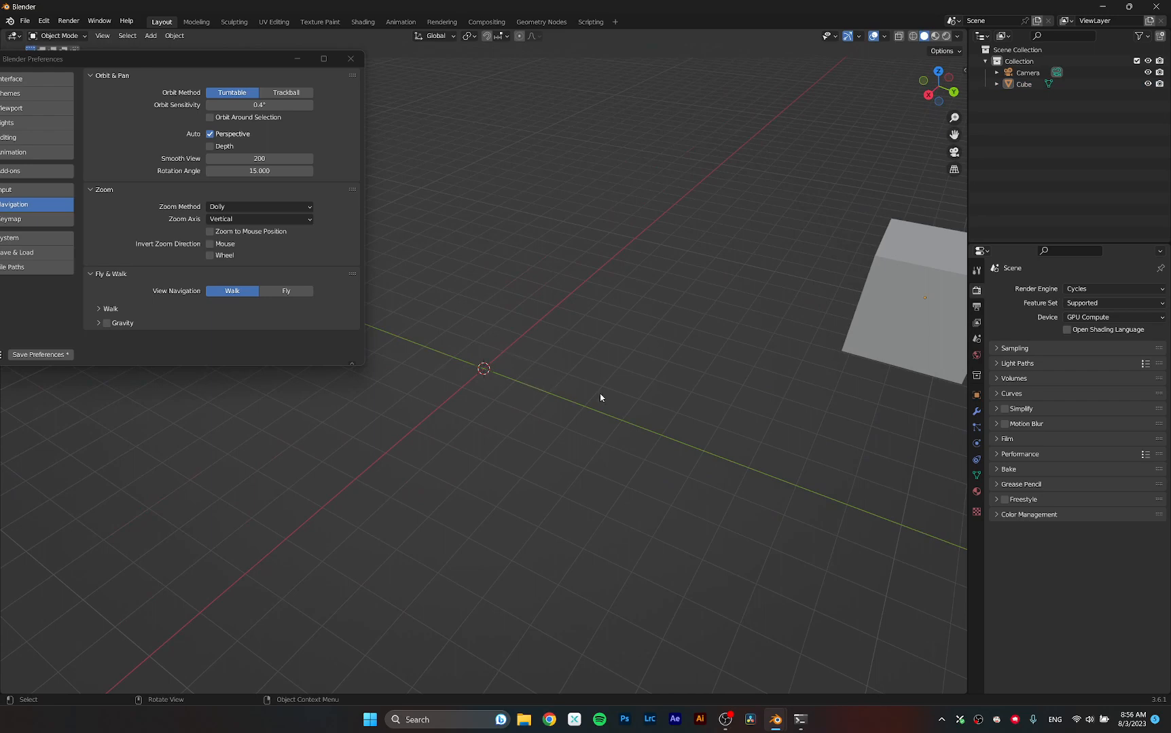
{"action": "left_click", "coordinate": [902, 358]}
{"action": "middle_click_drag", "start_coordinate": [902, 358], "coordinate": [740, 357]}
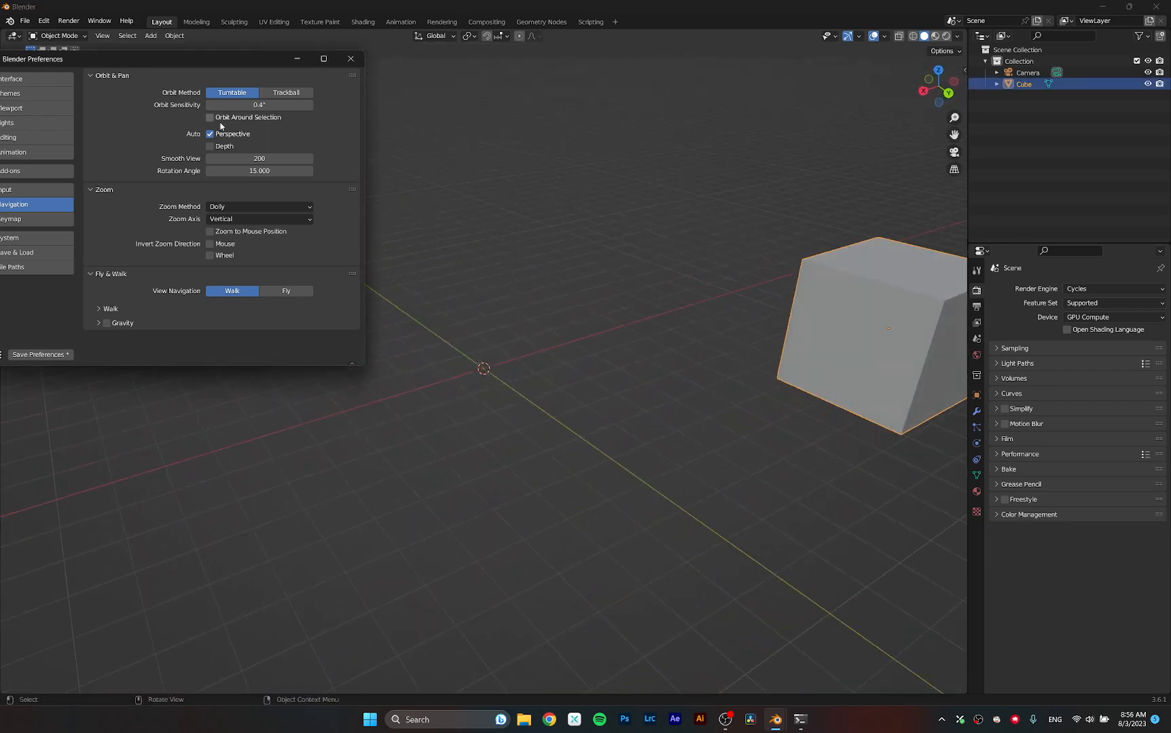
Enable Orbit Around Selection in the navigation preferences and test orbiting around the selected cube.
{"action": "middle_click_drag", "start_coordinate": [609, 417], "coordinate": [544, 270]}
{"action": "left_click", "coordinate": [512, 115]}
{"action": "middle_click_drag", "start_coordinate": [506, 133], "coordinate": [563, 420]}
{"action": "left_click", "coordinate": [202, 526]}
{"action": "middle_click_drag", "start_coordinate": [202, 527], "coordinate": [220, 474]}
{"action": "middle_click_drag", "start_coordinate": [220, 473], "coordinate": [484, 451]}
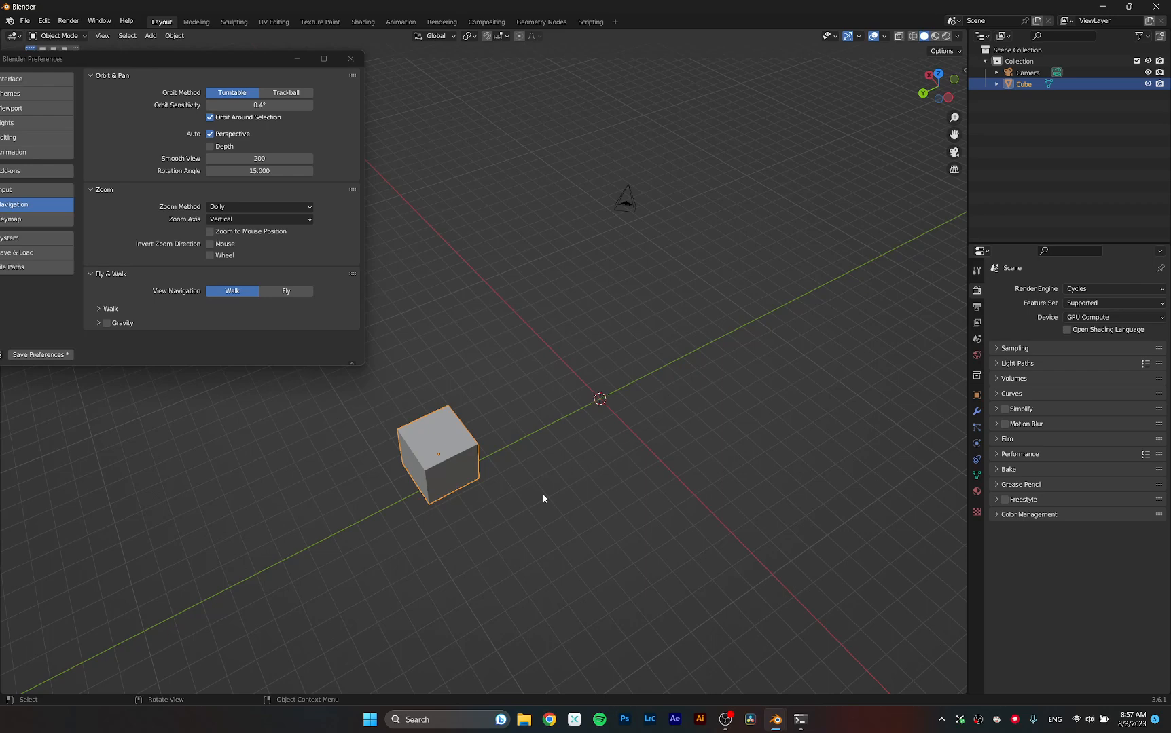
Delete the test cube from the scene.
{"action": "key", "text": "Delete"}
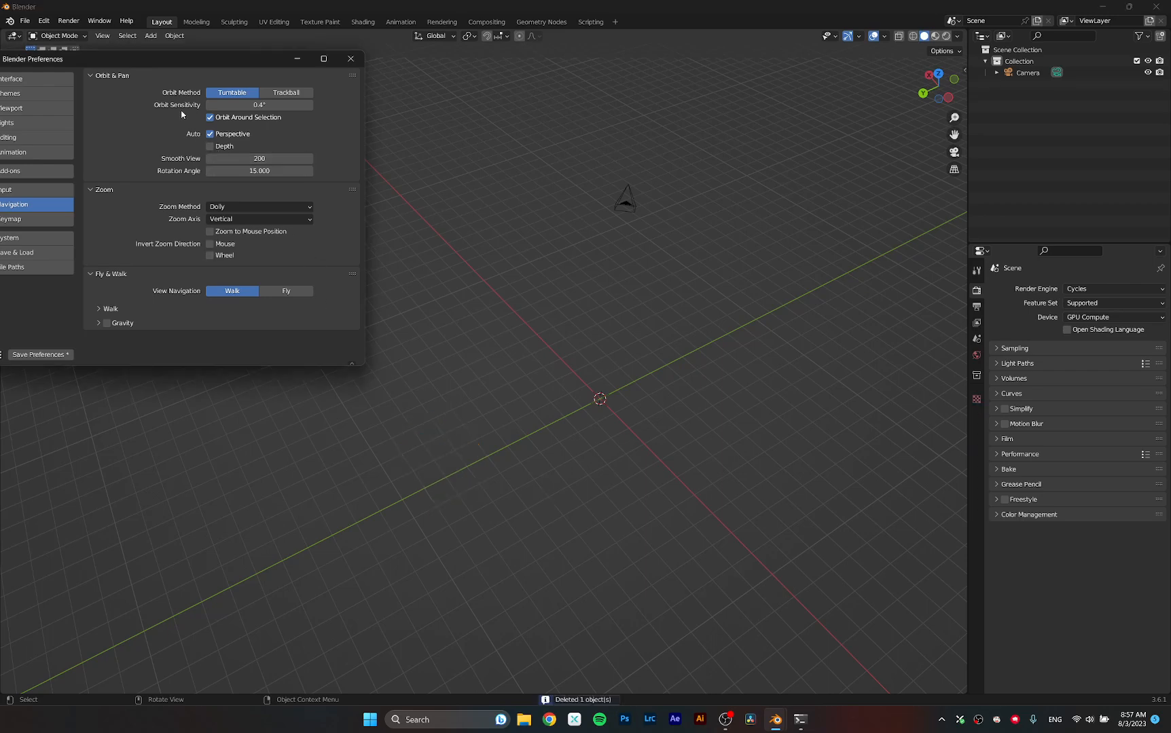
Enable the Auto Depth option in the Orbit & Pan preferences and test zooming in the viewport.
{"action": "left_click_drag", "start_coordinate": [214, 61], "coordinate": [391, 84]}
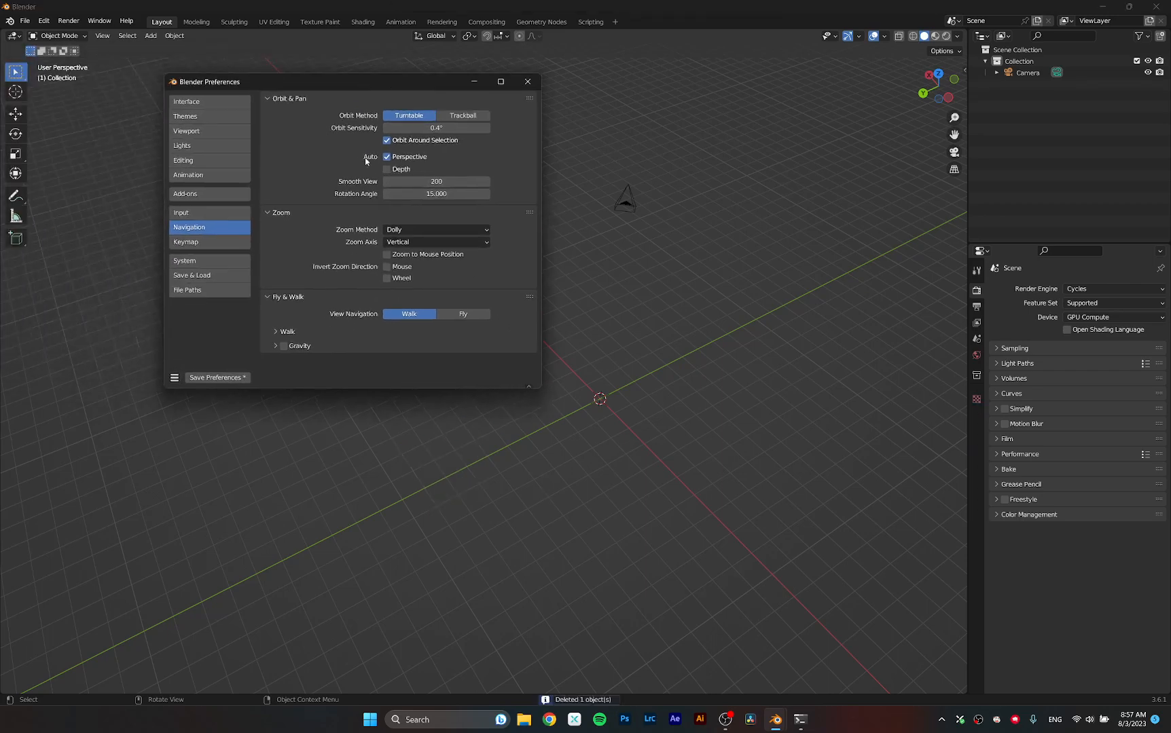
{"action": "left_click", "coordinate": [387, 169]}
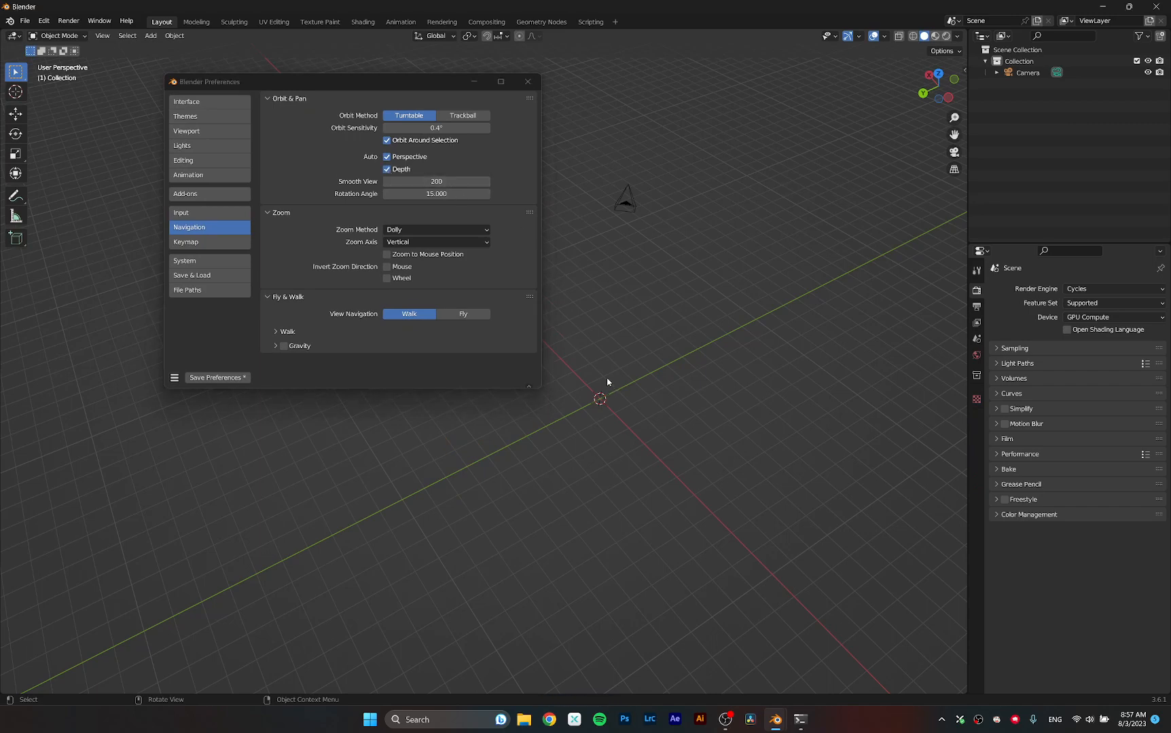
{"action": "scroll", "coordinate": [614, 407], "scroll_direction": "up", "scroll_amount": 3}
{"action": "scroll", "coordinate": [615, 407], "scroll_direction": "down", "scroll_amount": 2}
{"action": "scroll", "coordinate": [659, 501], "scroll_direction": "up", "scroll_amount": 2}
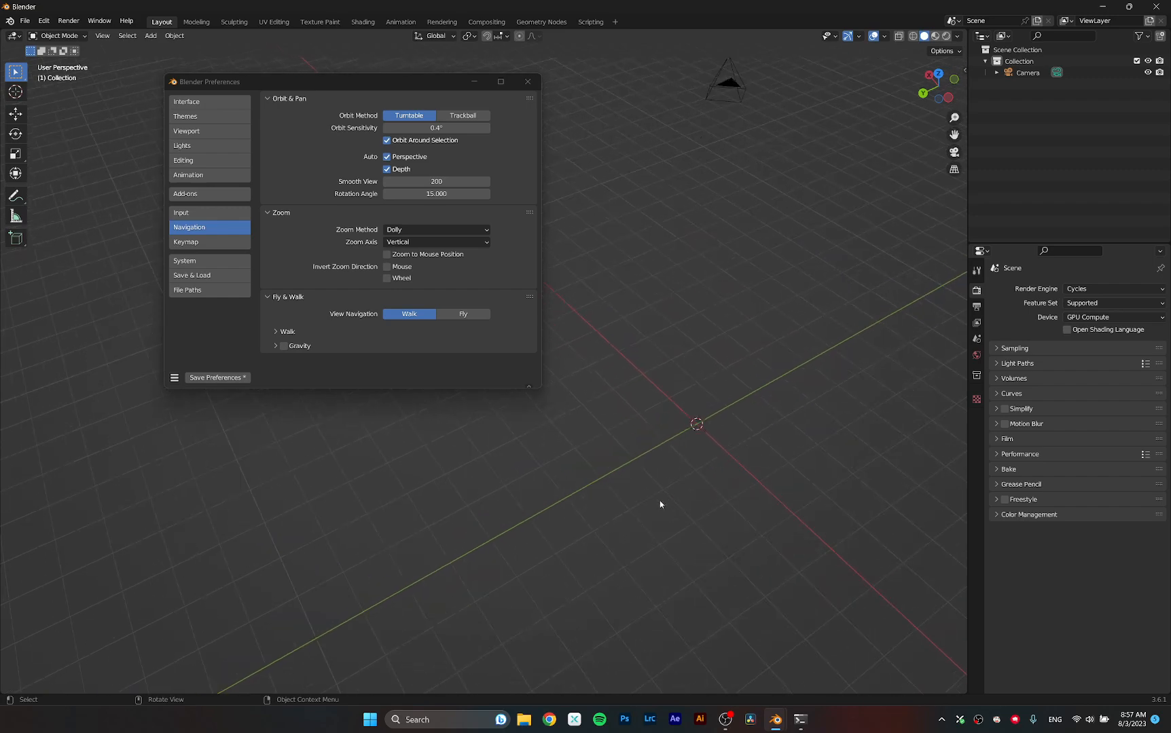
{"action": "scroll", "coordinate": [667, 488], "scroll_direction": "down", "scroll_amount": 1}
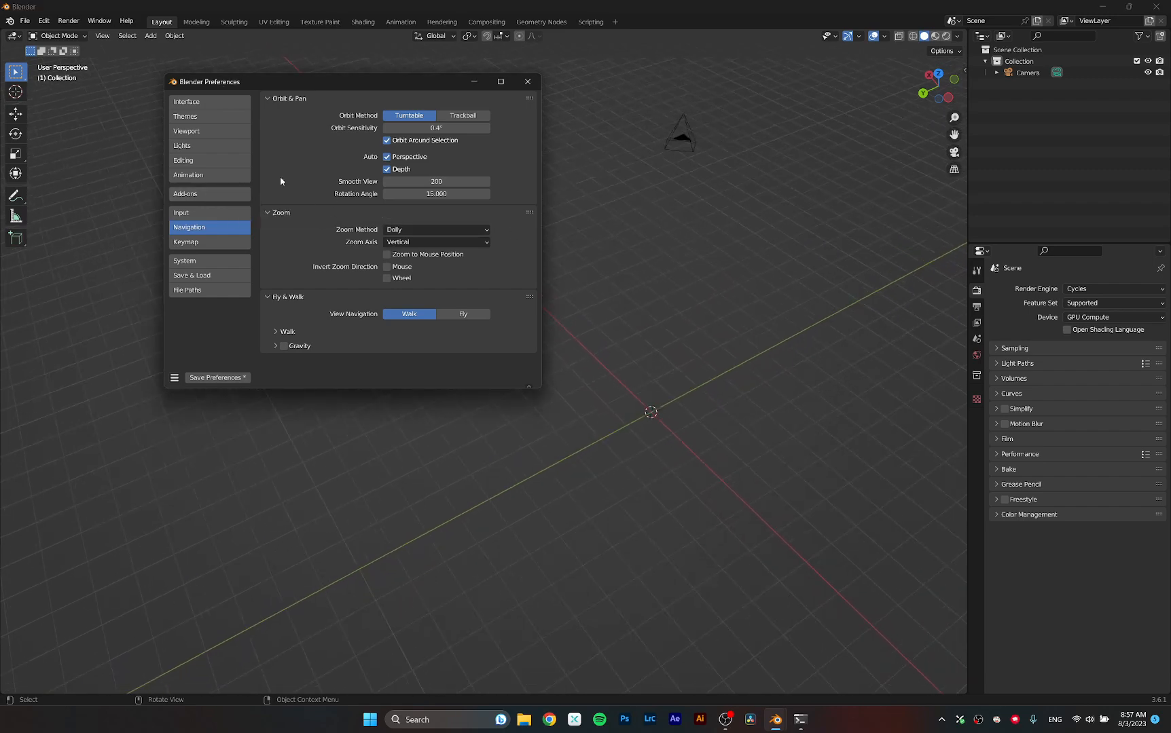
Search the add-ons for "node", enable Node Wrangler, and briefly view its details.
{"action": "left_click", "coordinate": [210, 195]}
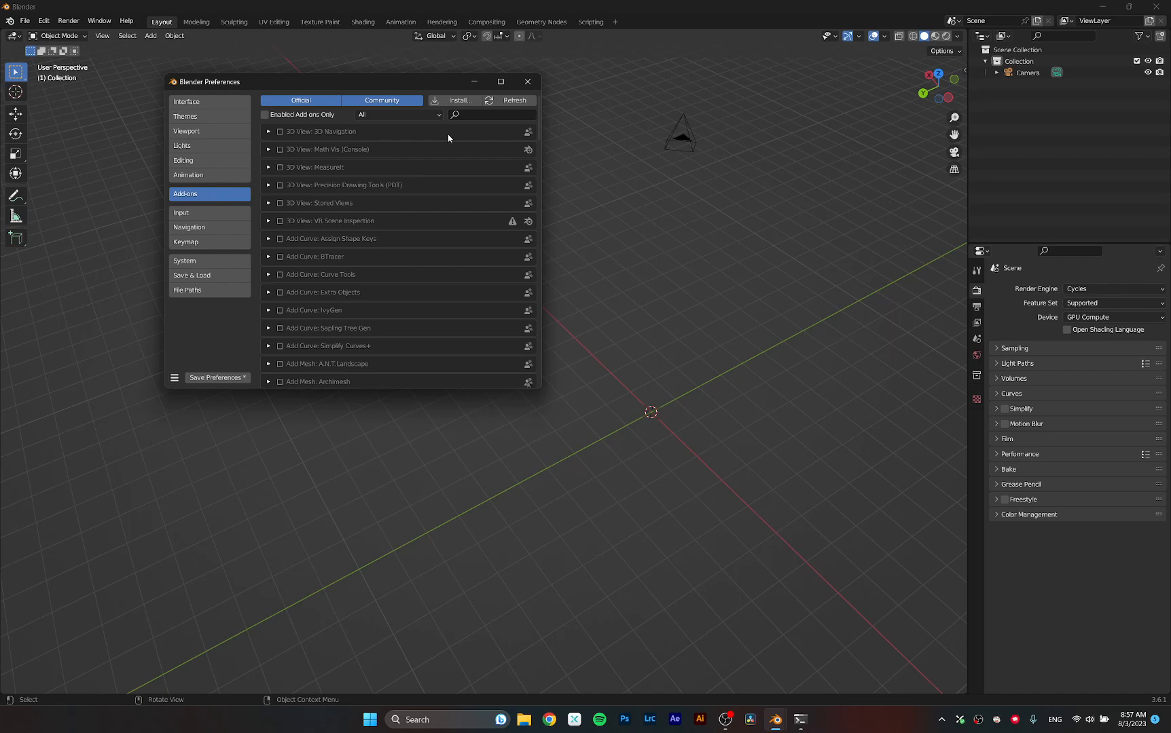
{"action": "mouse_move", "coordinate": [403, 83]}
{"action": "left_mouse_down"}
{"action": "mouse_move", "coordinate": [550, 125]}
{"action": "mouse_move", "coordinate": [384, 97]}
{"action": "mouse_move", "coordinate": [395, 107]}
{"action": "left_mouse_up"}
{"action": "scroll", "coordinate": [338, 279], "scroll_direction": "down", "scroll_amount": 3}
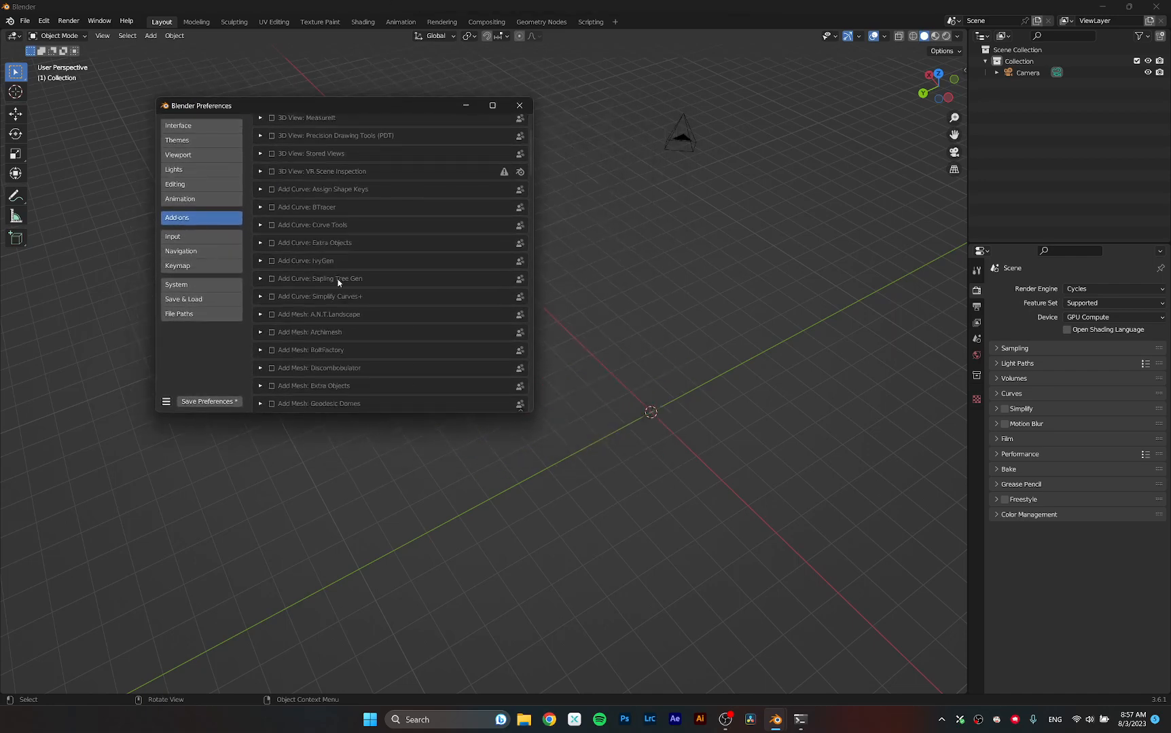
{"action": "scroll", "coordinate": [367, 362], "scroll_direction": "up", "scroll_amount": 3}
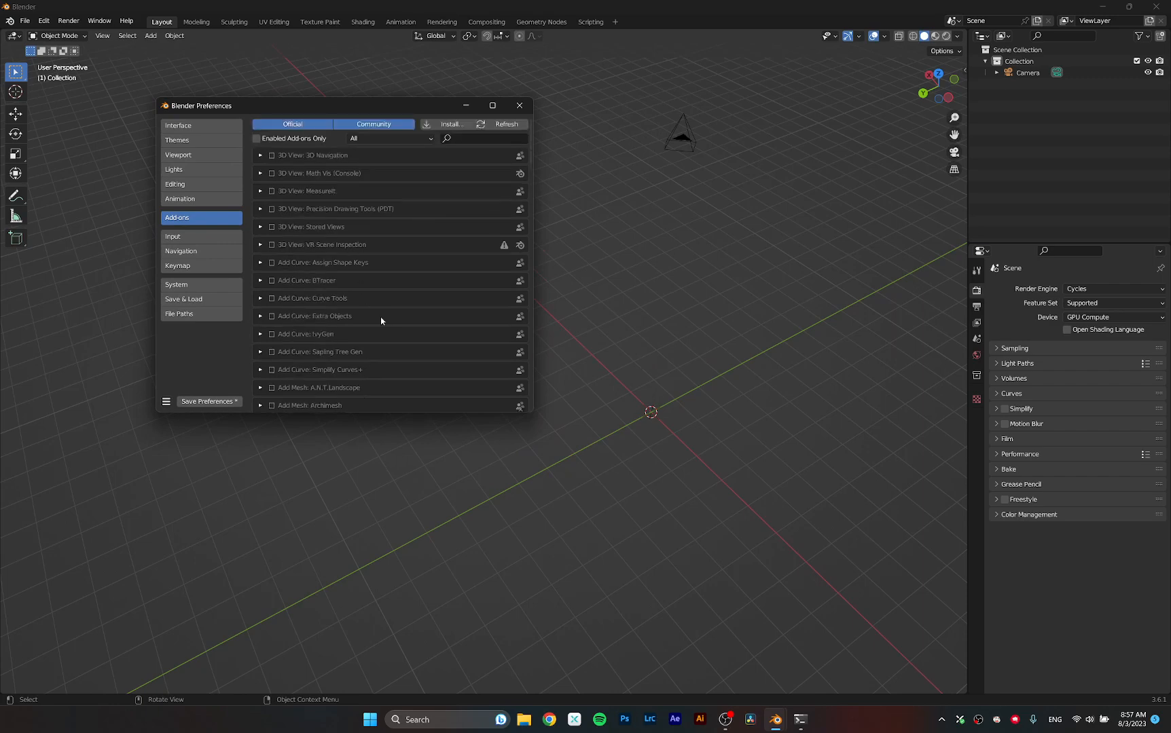
{"action": "scroll", "coordinate": [381, 321], "scroll_direction": "down", "scroll_amount": 10}
{"action": "scroll", "coordinate": [380, 317], "scroll_direction": "up", "scroll_amount": 8}
{"action": "left_click", "coordinate": [484, 138]}
{"action": "type", "text": "node"}
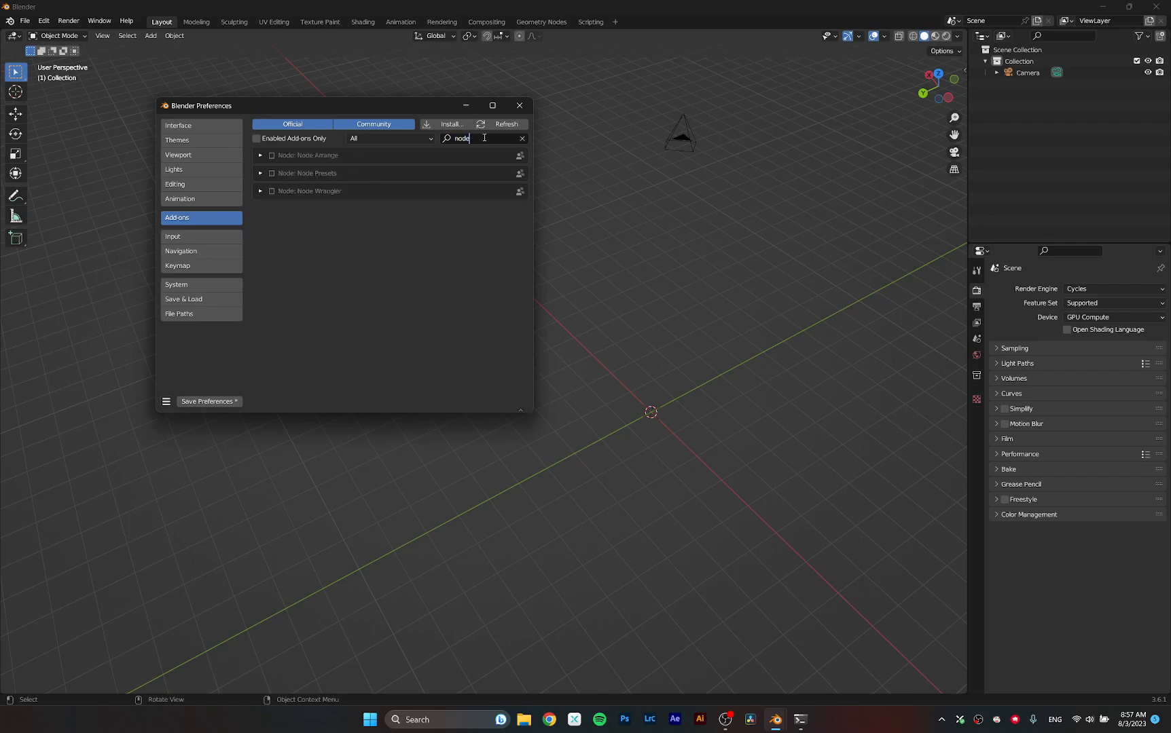
{"action": "left_click", "coordinate": [271, 192]}
{"action": "left_click_drag", "start_coordinate": [346, 106], "coordinate": [393, 115]}
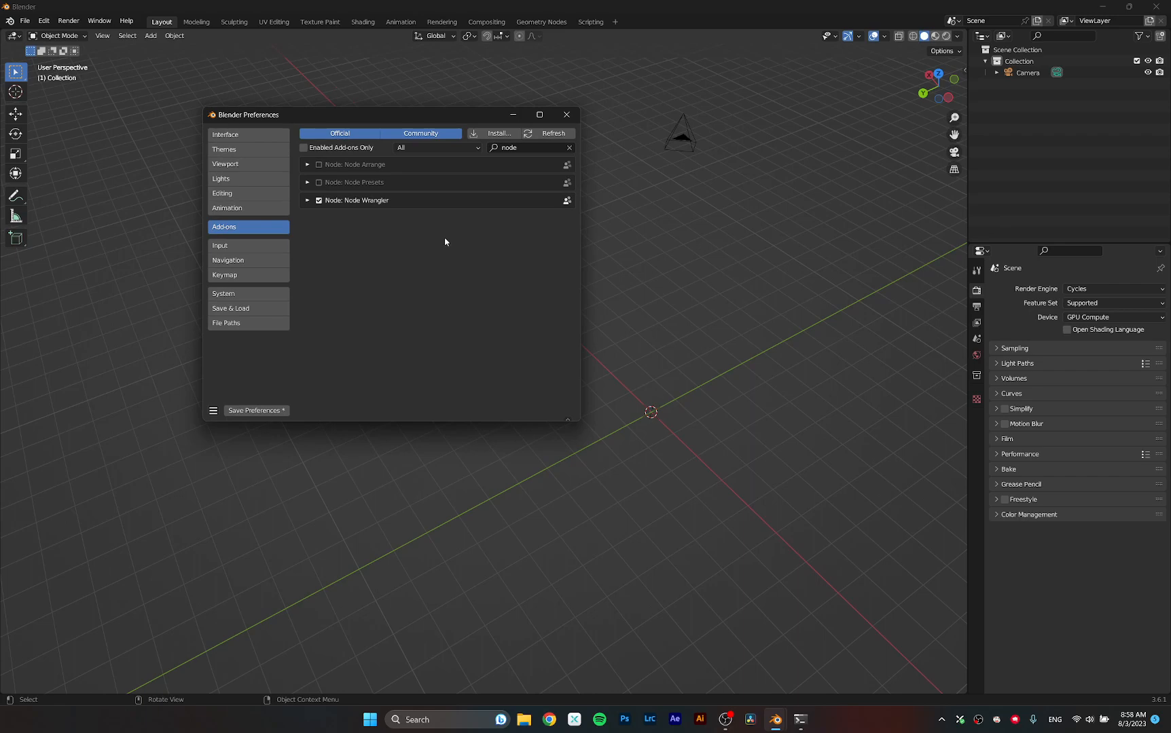
{"action": "left_click", "coordinate": [307, 200]}
{"action": "left_click", "coordinate": [307, 200]}
Search the add-ons for "image" and enable Import-Export: Import Images as Planes.
{"action": "left_click", "coordinate": [569, 147]}
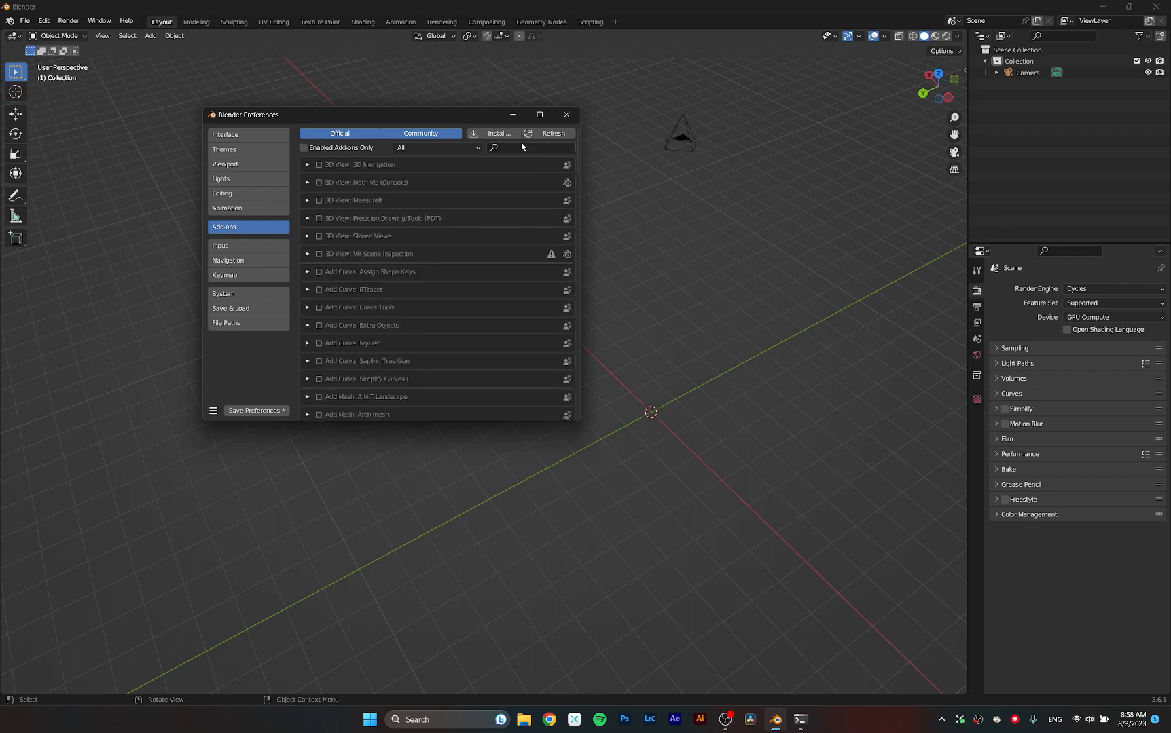
{"action": "left_click_drag", "start_coordinate": [466, 118], "coordinate": [497, 116]}
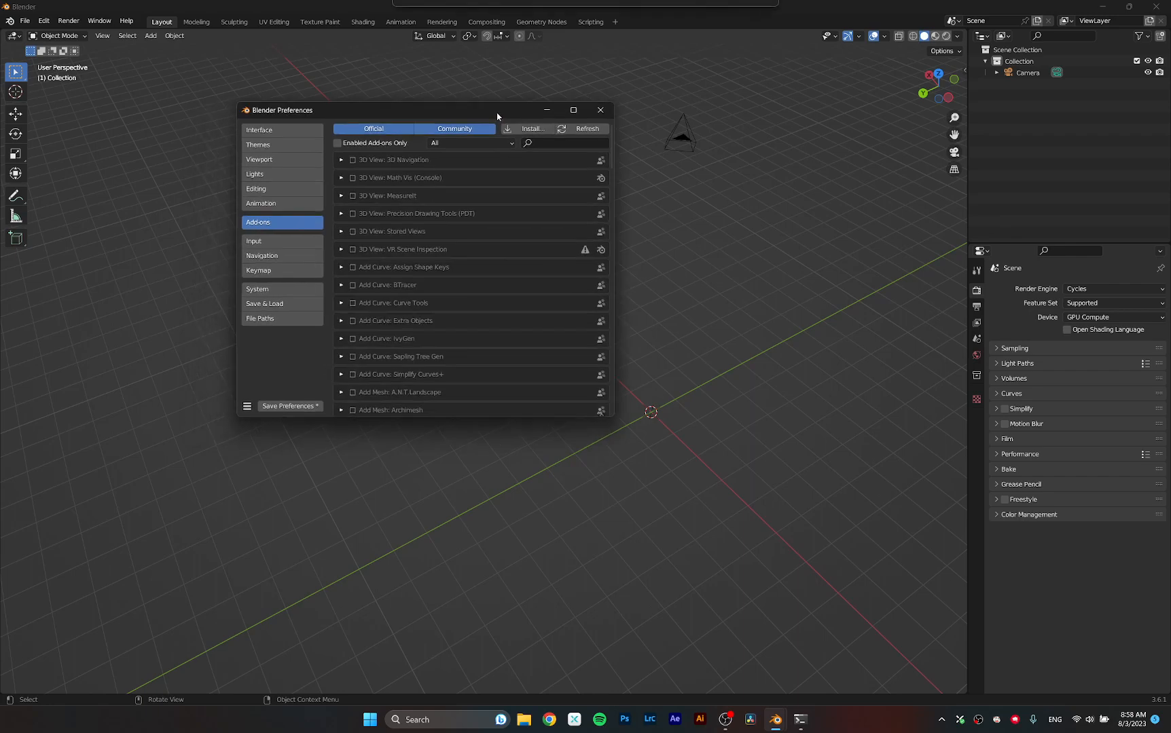
{"action": "left_click", "coordinate": [555, 143]}
{"action": "type", "text": "image"}
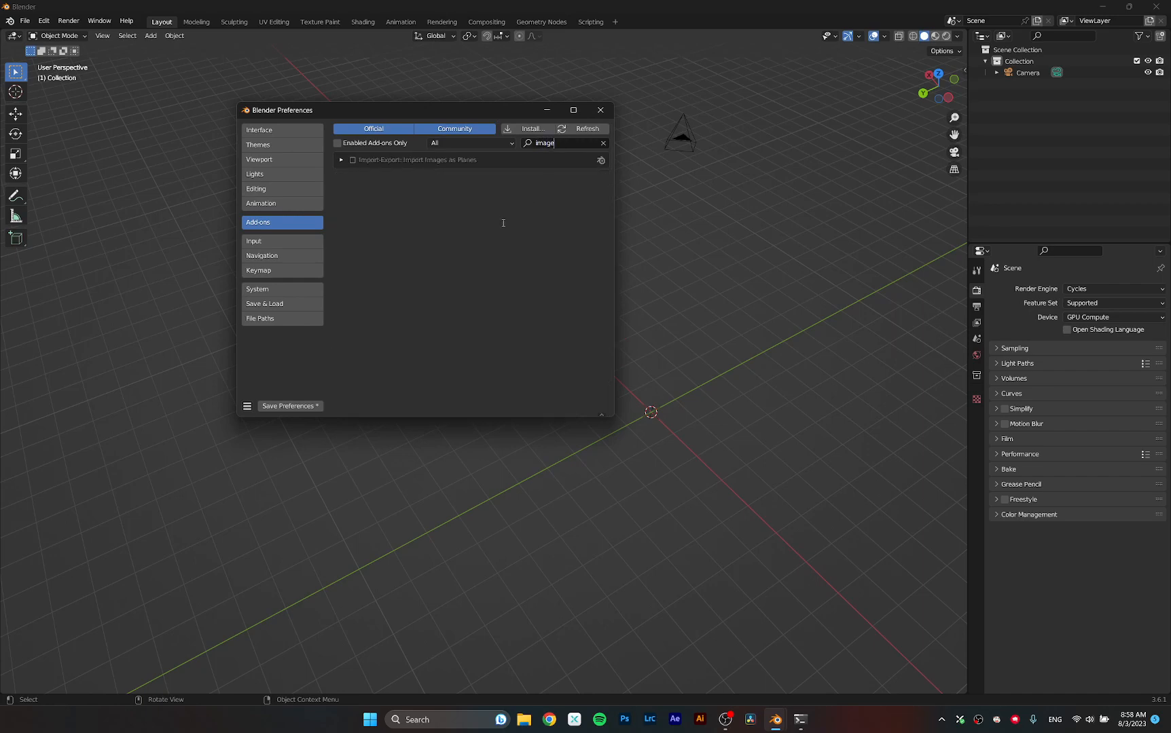
{"action": "key", "text": "Return"}
{"action": "left_click", "coordinate": [352, 160]}
Check the Images as Planes option among the image objects that can be added, without adding anything.
{"action": "left_click_drag", "start_coordinate": [442, 110], "coordinate": [315, 116]}
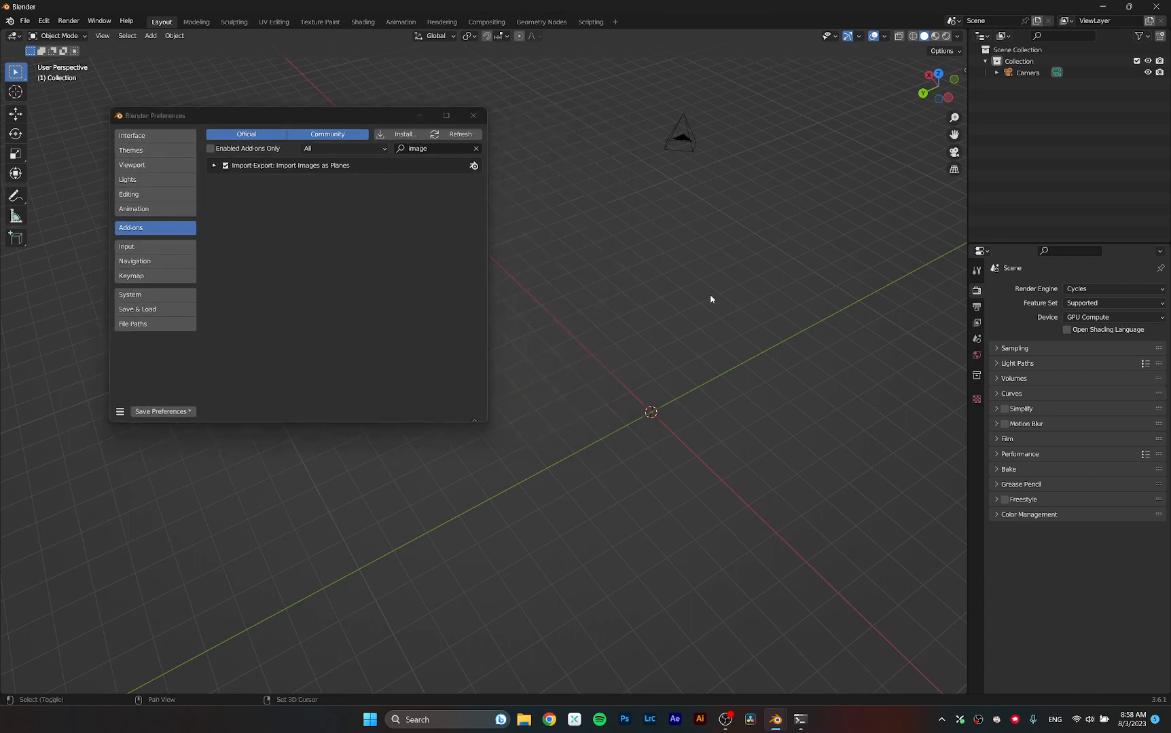
{"action": "key", "text": "shift+a"}
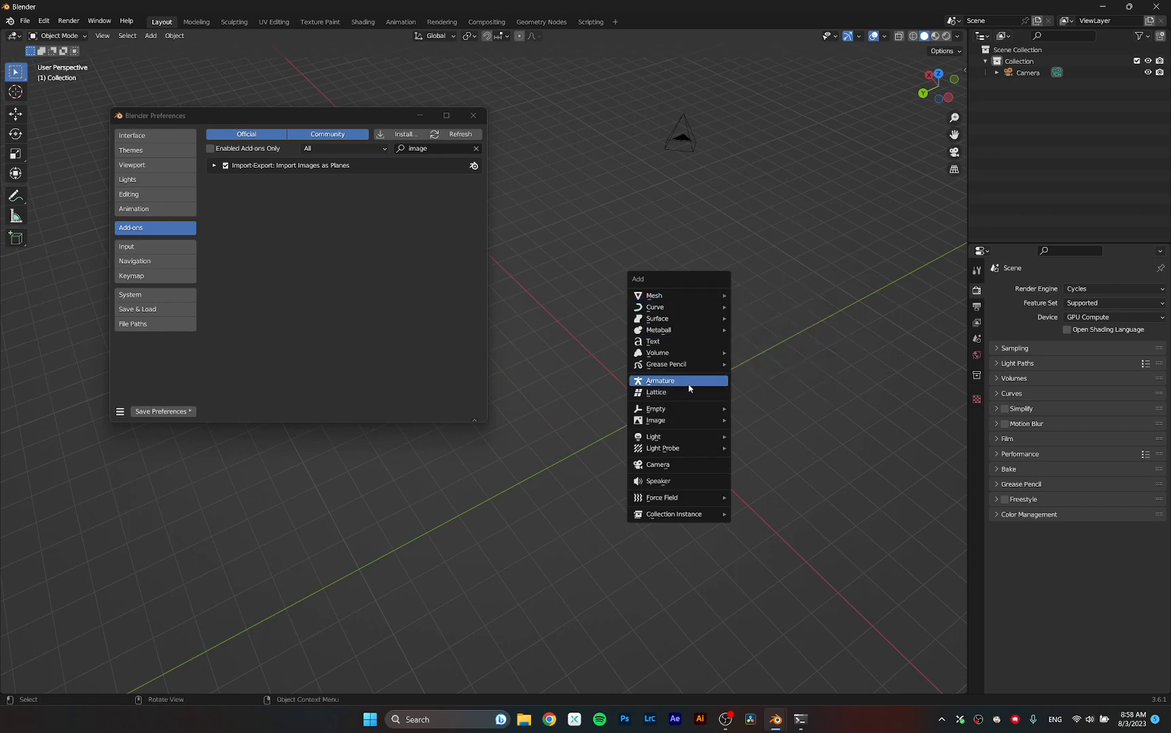
{"action": "mouse_move", "coordinate": [667, 422]}
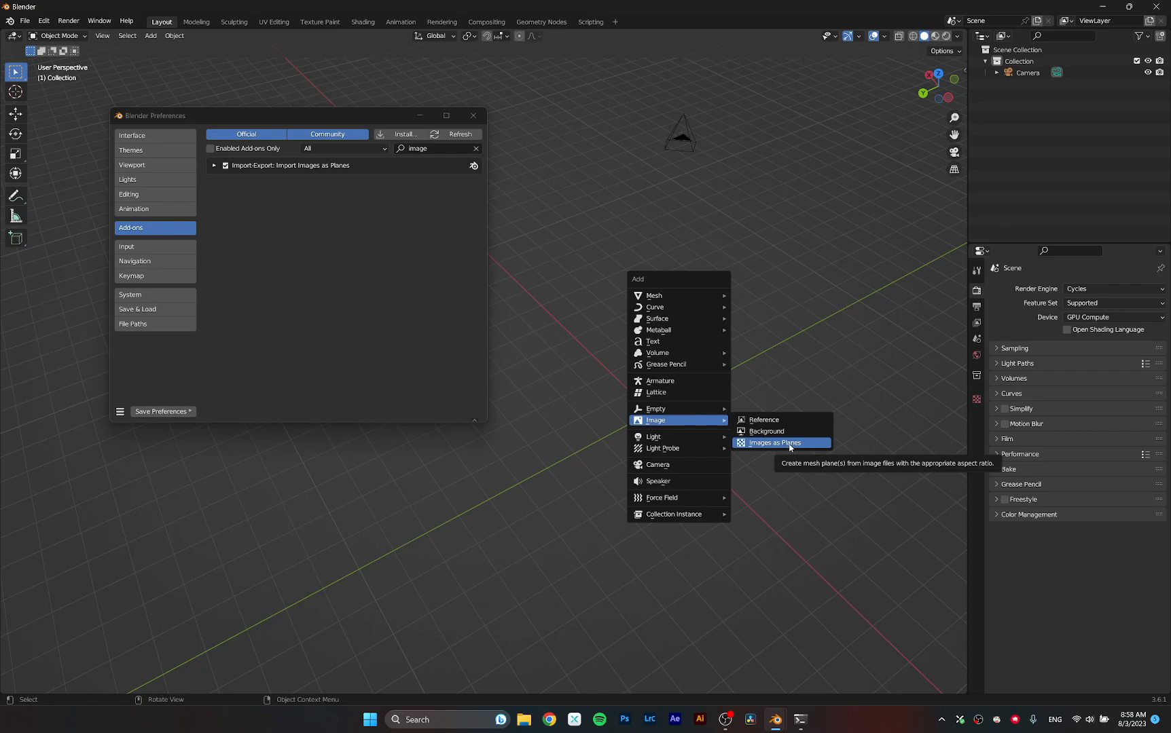
{"action": "key", "text": "Escape"}
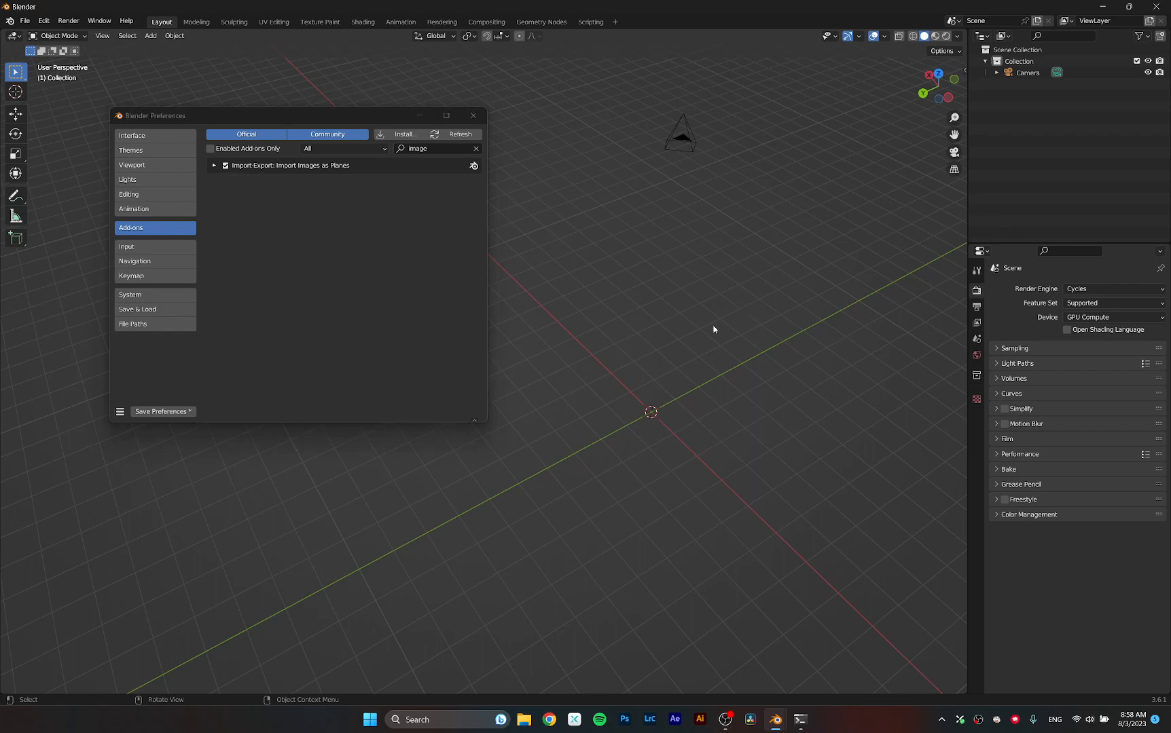
Search the add-ons for "lan" and enable Add Mesh: A.N.T.Landscape.
{"action": "left_click", "coordinate": [475, 148]}
{"action": "left_click", "coordinate": [433, 150]}
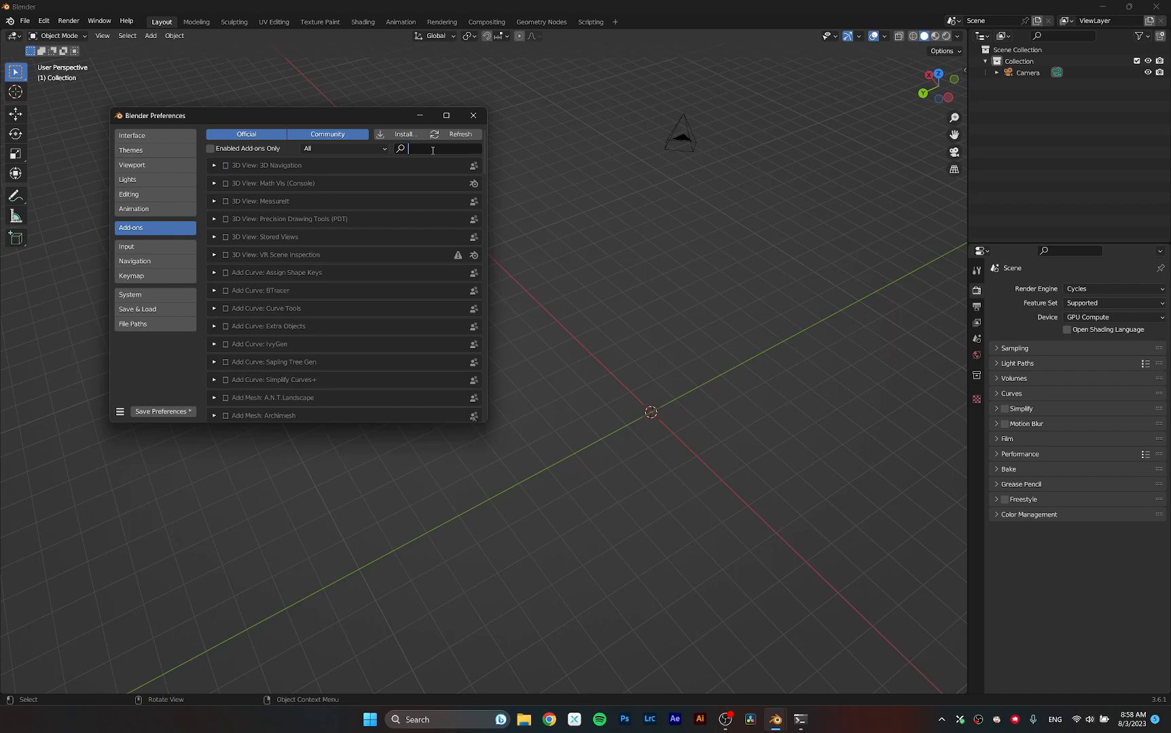
{"action": "type", "text": "lan"}
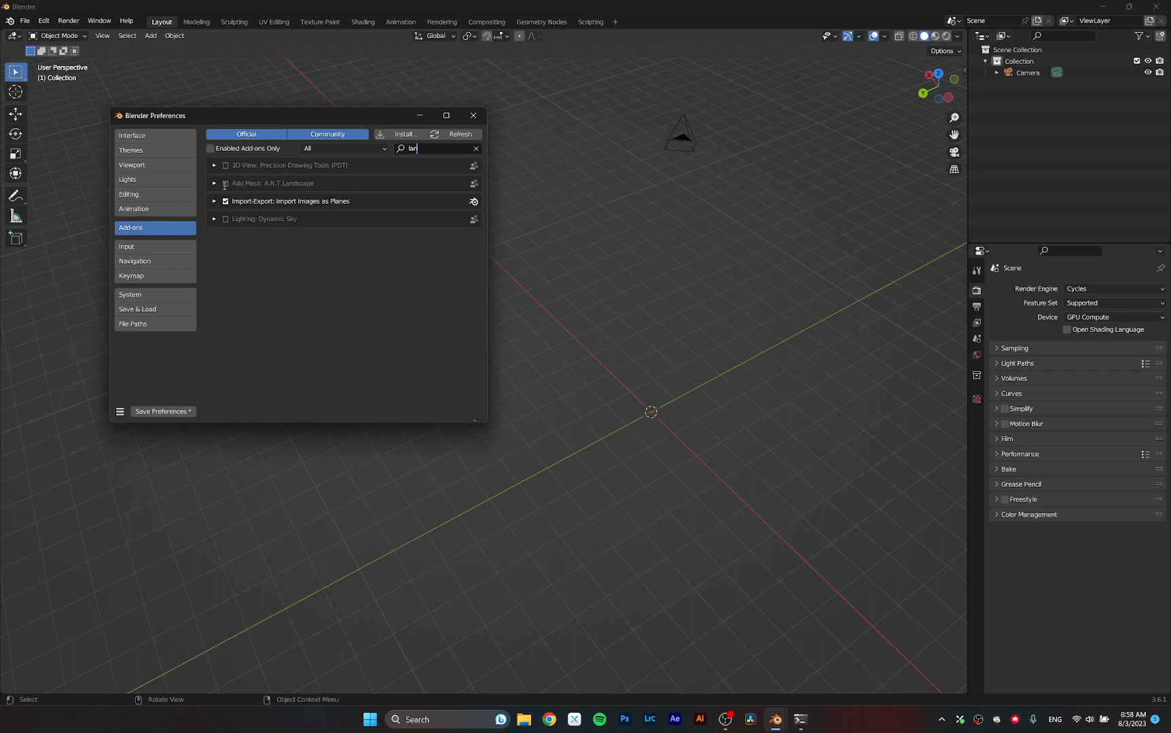
{"action": "left_click", "coordinate": [225, 184]}
{"action": "left_click_drag", "start_coordinate": [370, 122], "coordinate": [464, 132]}
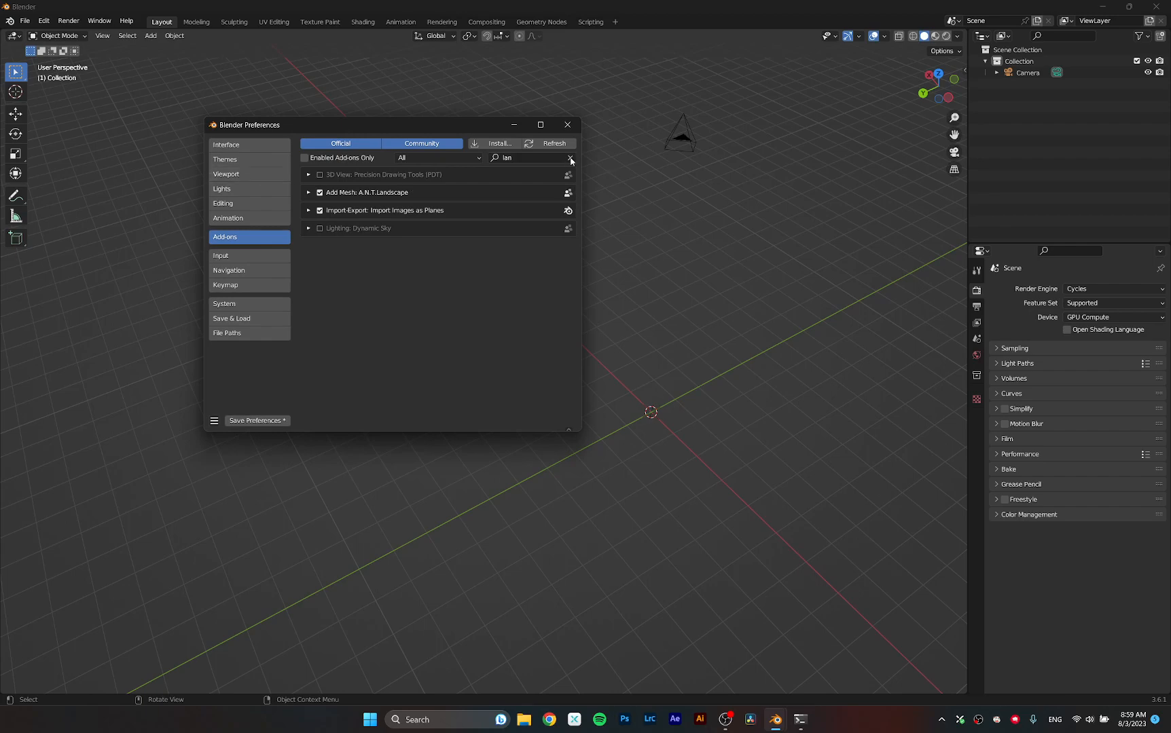
Search the add-ons for "pie" and expand the details of 3D Viewport Pie Menus, leaving the add-on disabled.
{"action": "left_click", "coordinate": [569, 157]}
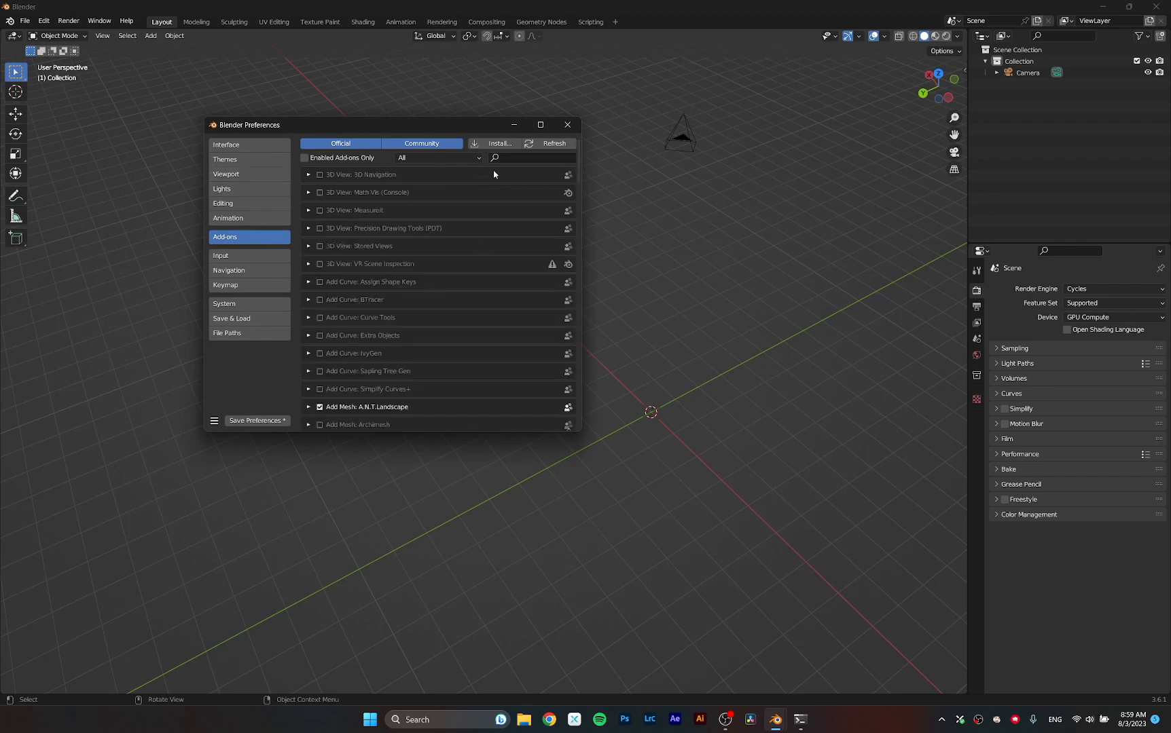
{"action": "left_click", "coordinate": [510, 158]}
{"action": "type", "text": "pie"}
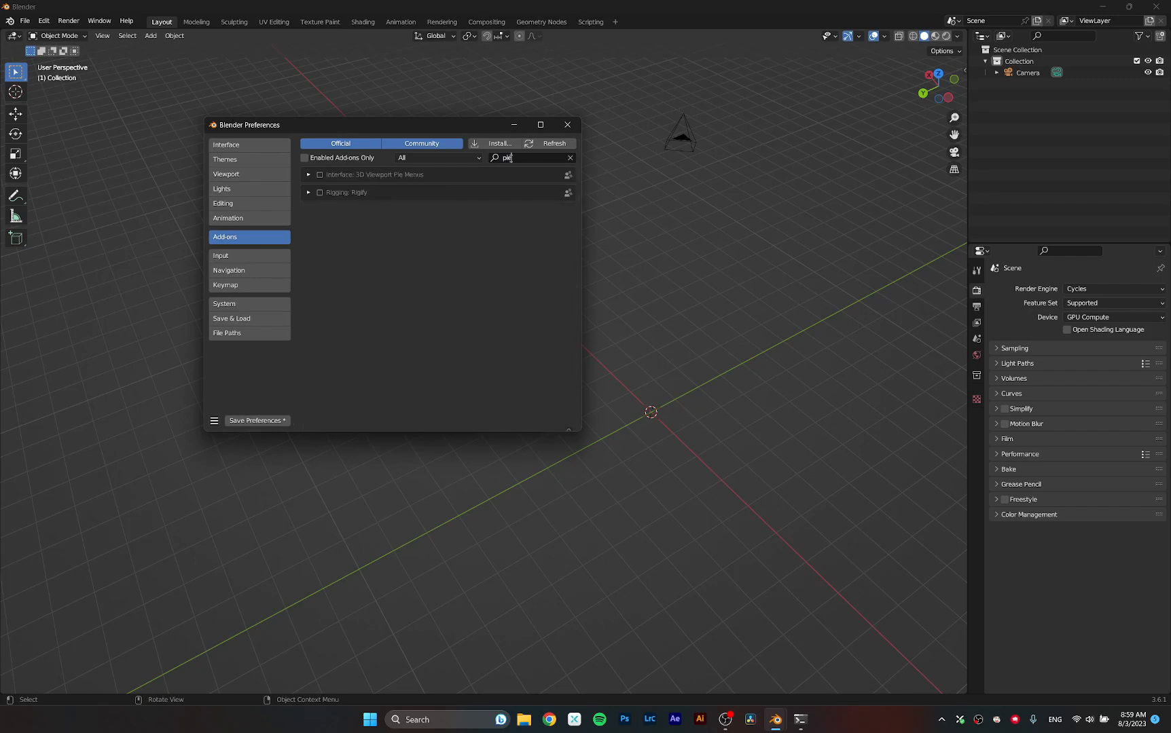
{"action": "left_click", "coordinate": [320, 175]}
{"action": "left_click", "coordinate": [309, 175]}
{"action": "left_click_drag", "start_coordinate": [434, 129], "coordinate": [275, 119]}
{"action": "left_click", "coordinate": [242, 182]}
Add a cube mesh at the 3D cursor and switch it to Edit Mode.
{"action": "key", "text": "shift+a"}
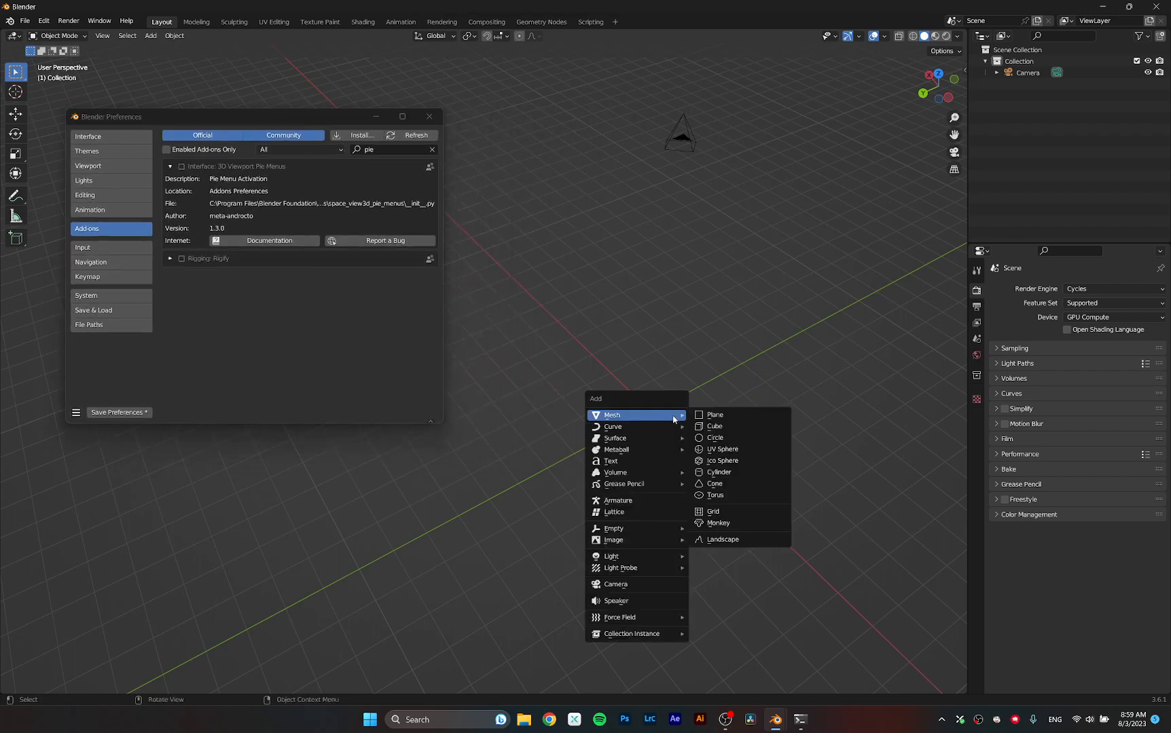
{"action": "left_click", "coordinate": [730, 427]}
{"action": "middle_click_drag", "start_coordinate": [687, 461], "coordinate": [679, 431]}
{"action": "key", "text": "Tab"}
{"action": "scroll", "coordinate": [642, 427], "scroll_direction": "up", "scroll_amount": 4}
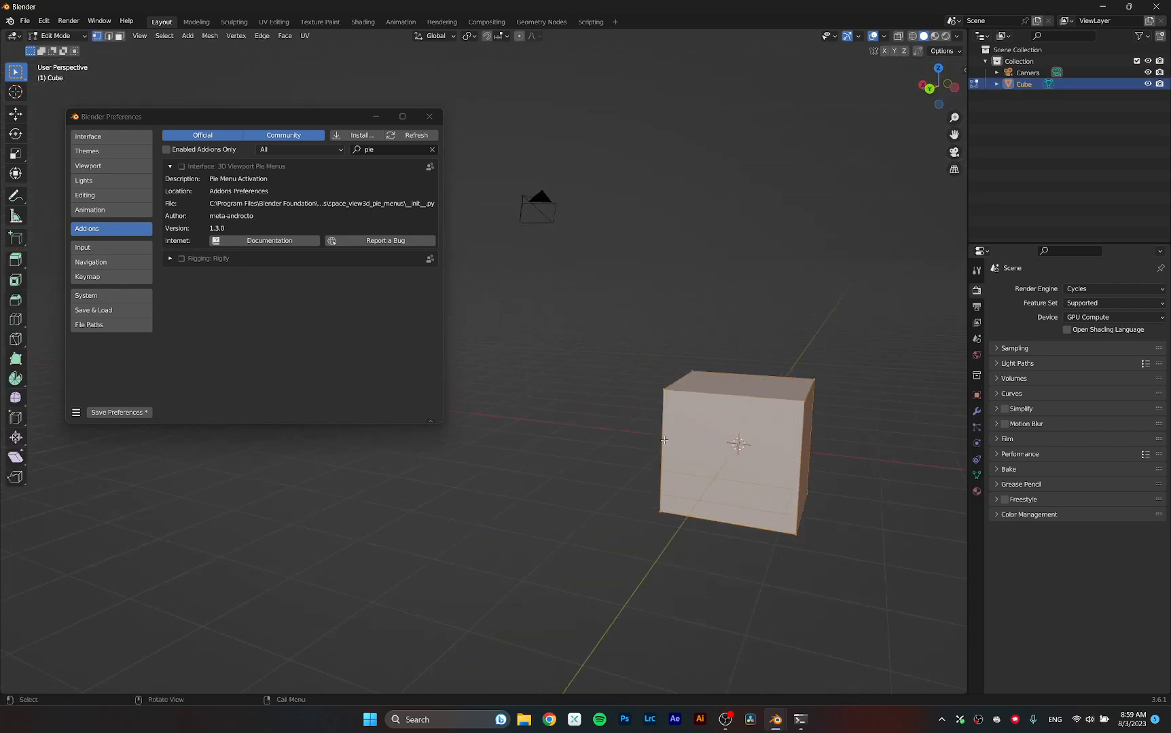
{"action": "middle_click_drag", "start_coordinate": [839, 432], "coordinate": [657, 403], "text": "shift"}
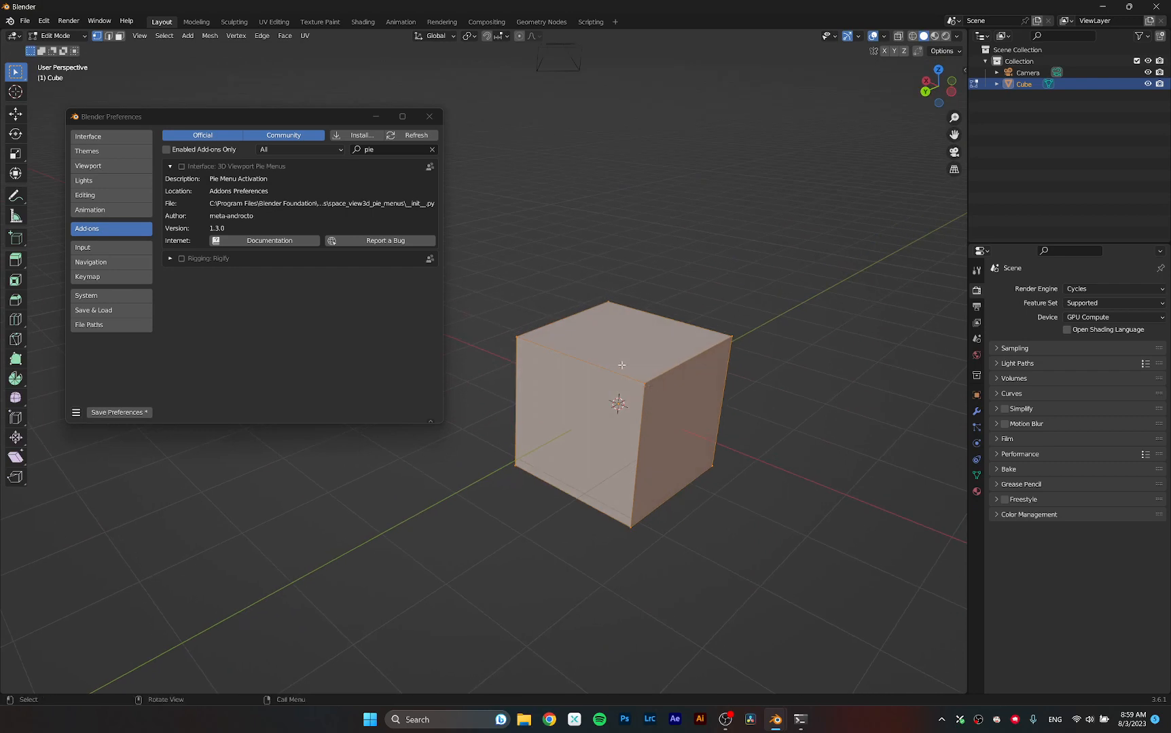
Select the cube's front upper corner vertex and look over the standard delete options without deleting anything.
{"action": "left_click", "coordinate": [650, 384]}
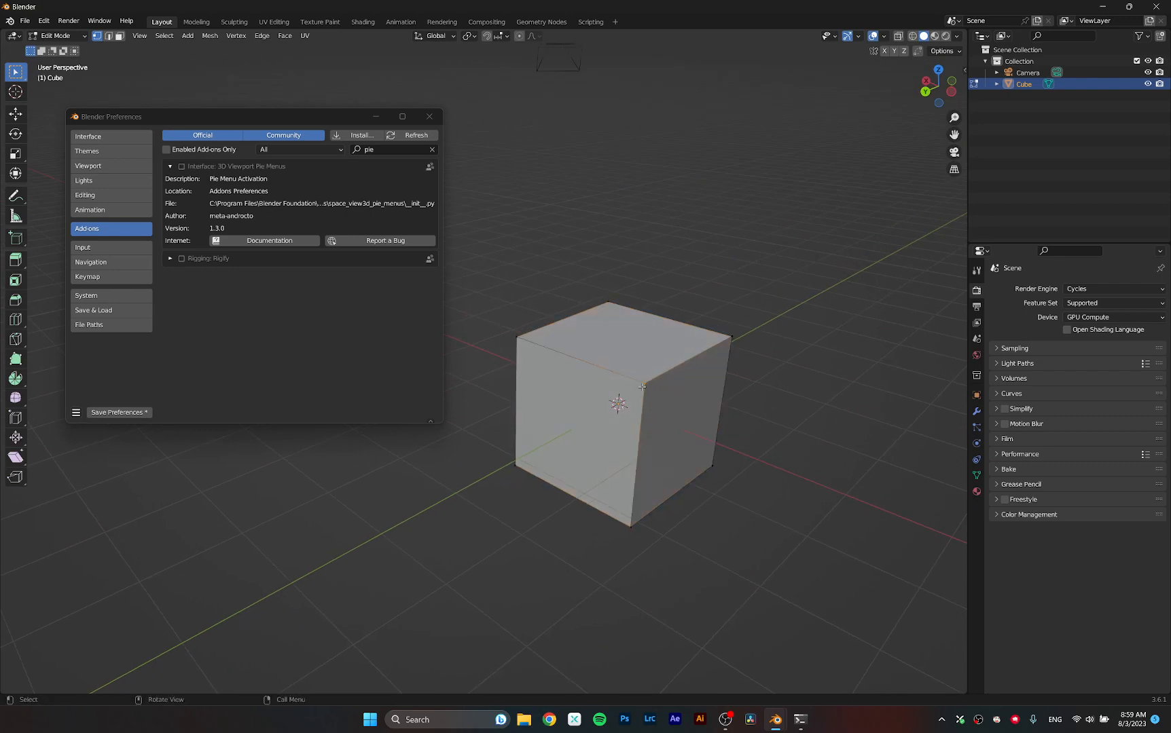
{"action": "key", "text": "x"}
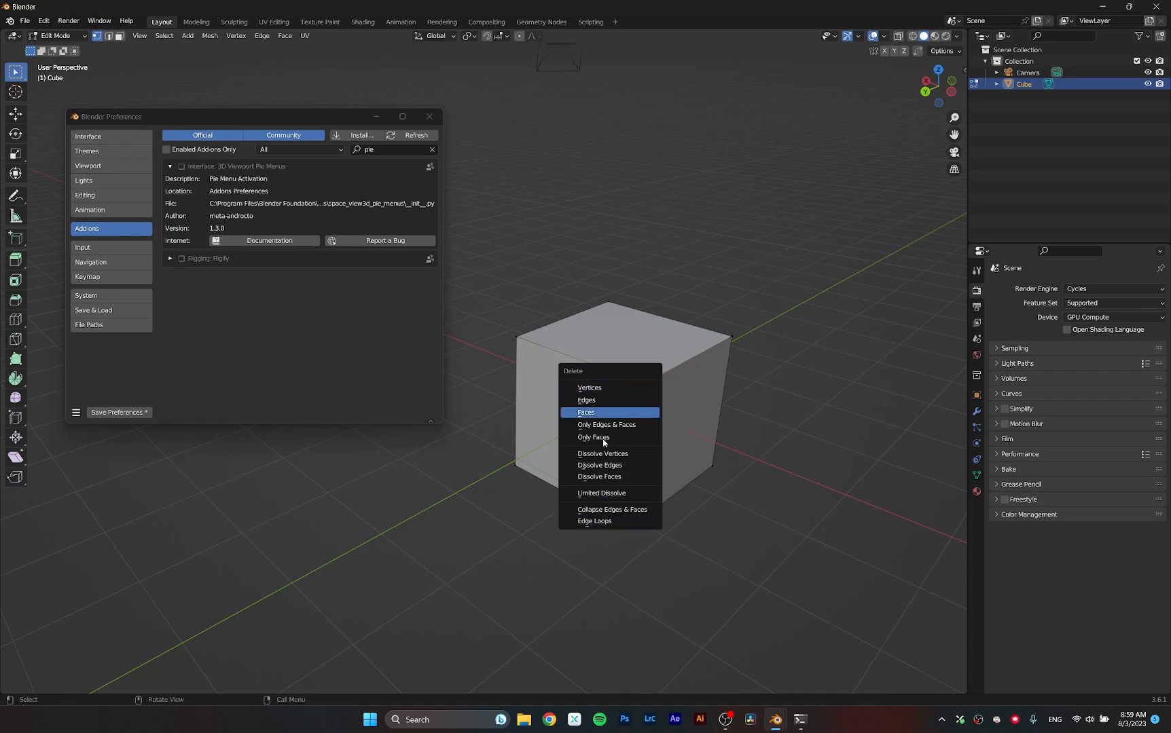
{"action": "key", "text": "Escape"}
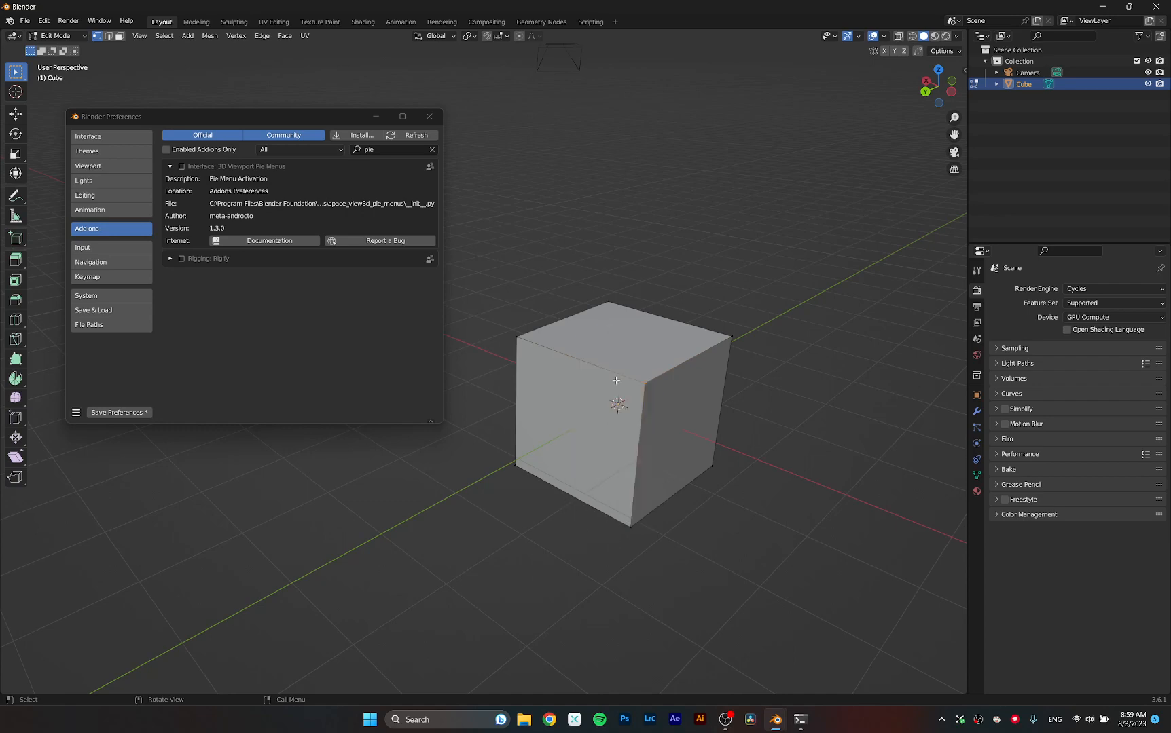
Enable the 3D Viewport Pie Menus add-on and delete the cube's selected corner vertex with the delete pie.
{"action": "left_click", "coordinate": [182, 167]}
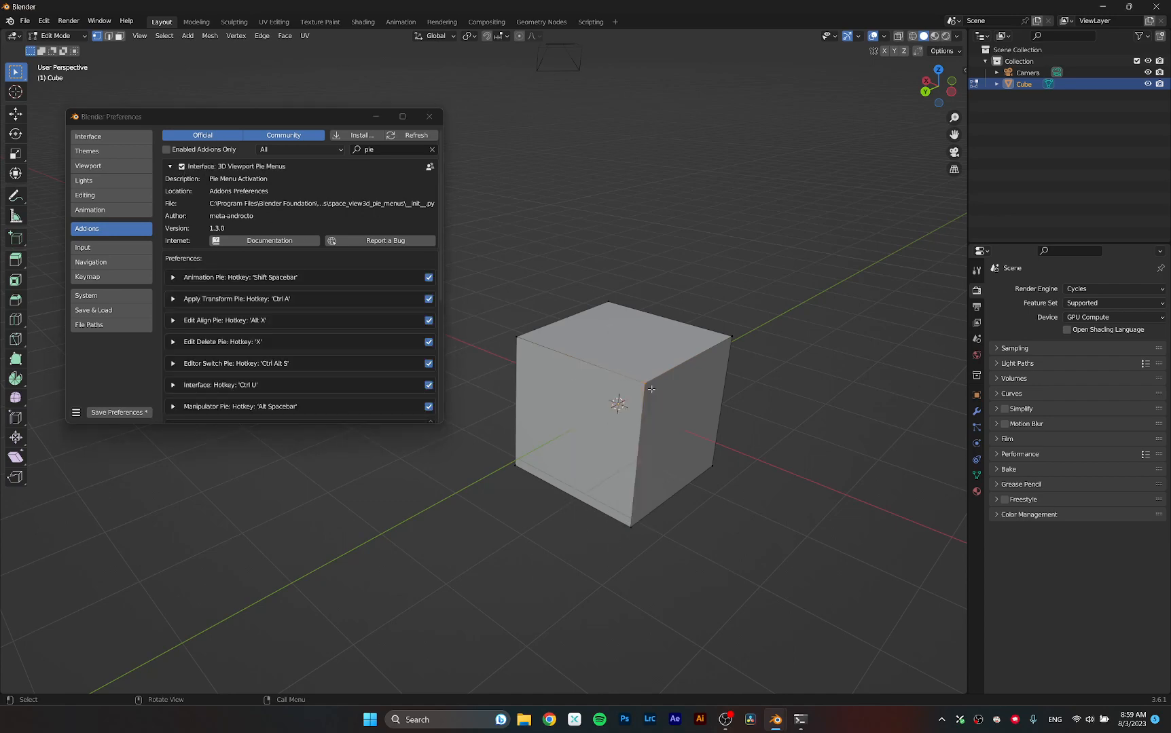
{"action": "key", "text": "x"}
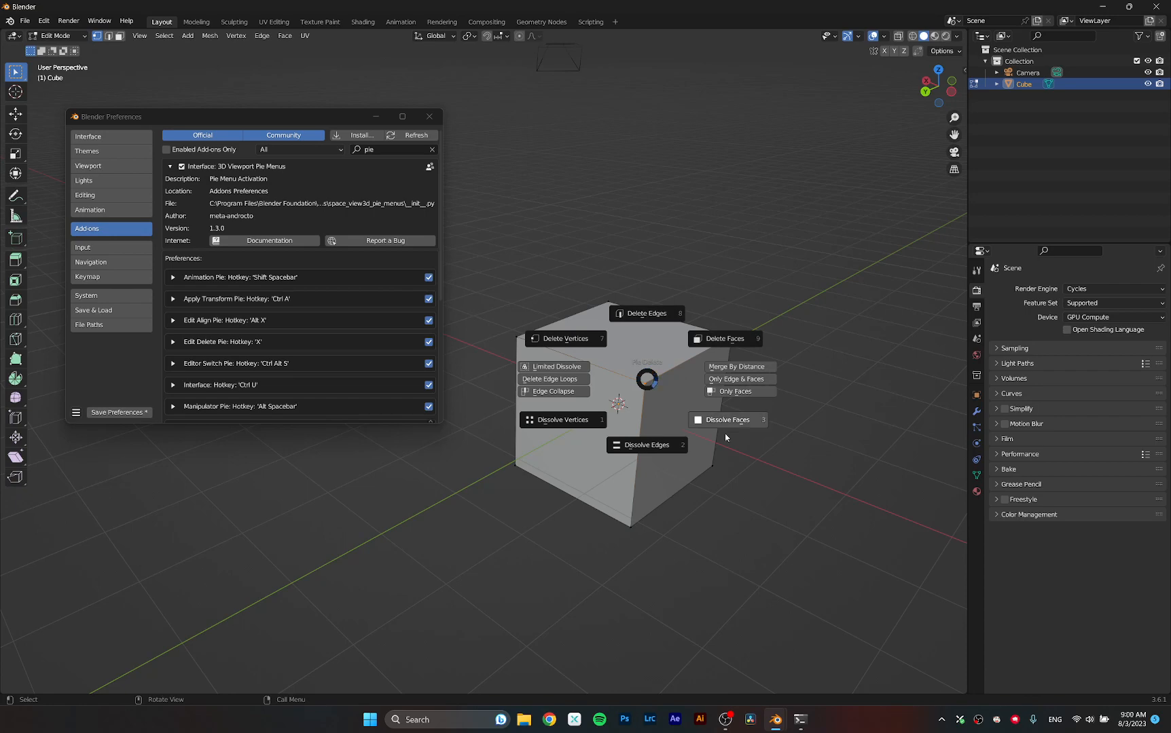
{"action": "left_click", "coordinate": [590, 343]}
{"action": "middle_click_drag", "start_coordinate": [590, 343], "coordinate": [625, 377]}
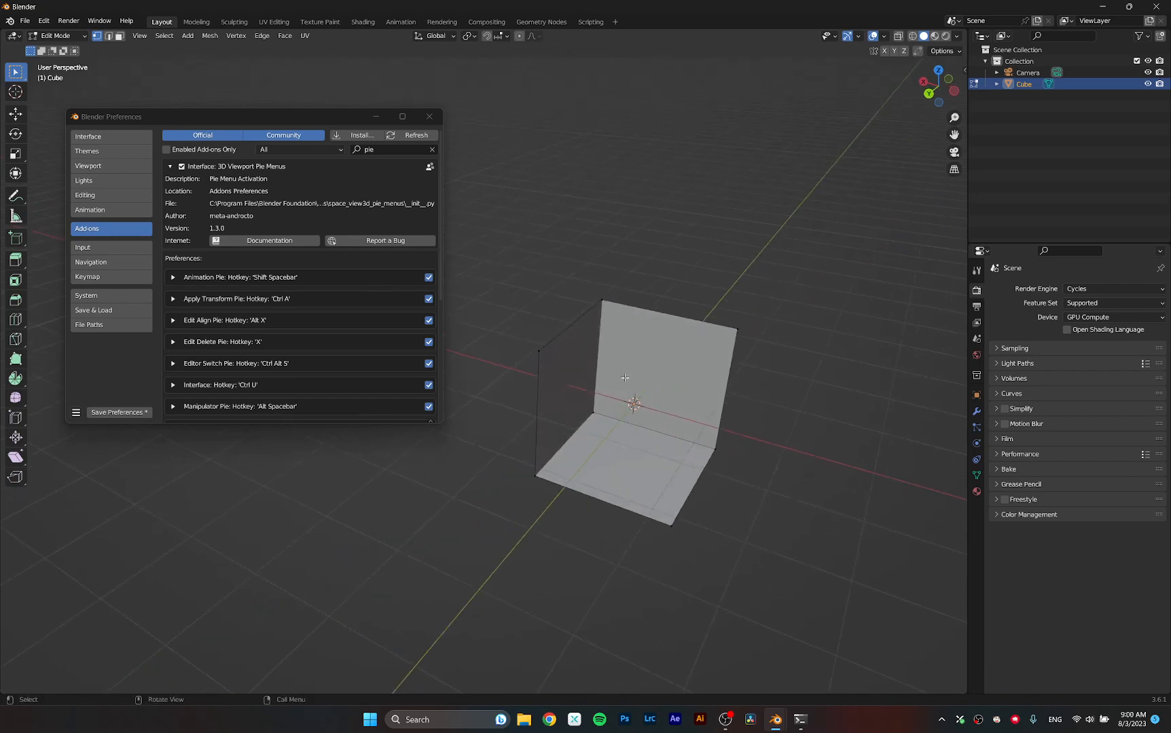
Undo the vertex deletion and delete the same corner vertex again through the delete pie.
{"action": "key", "text": "ctrl+z"}
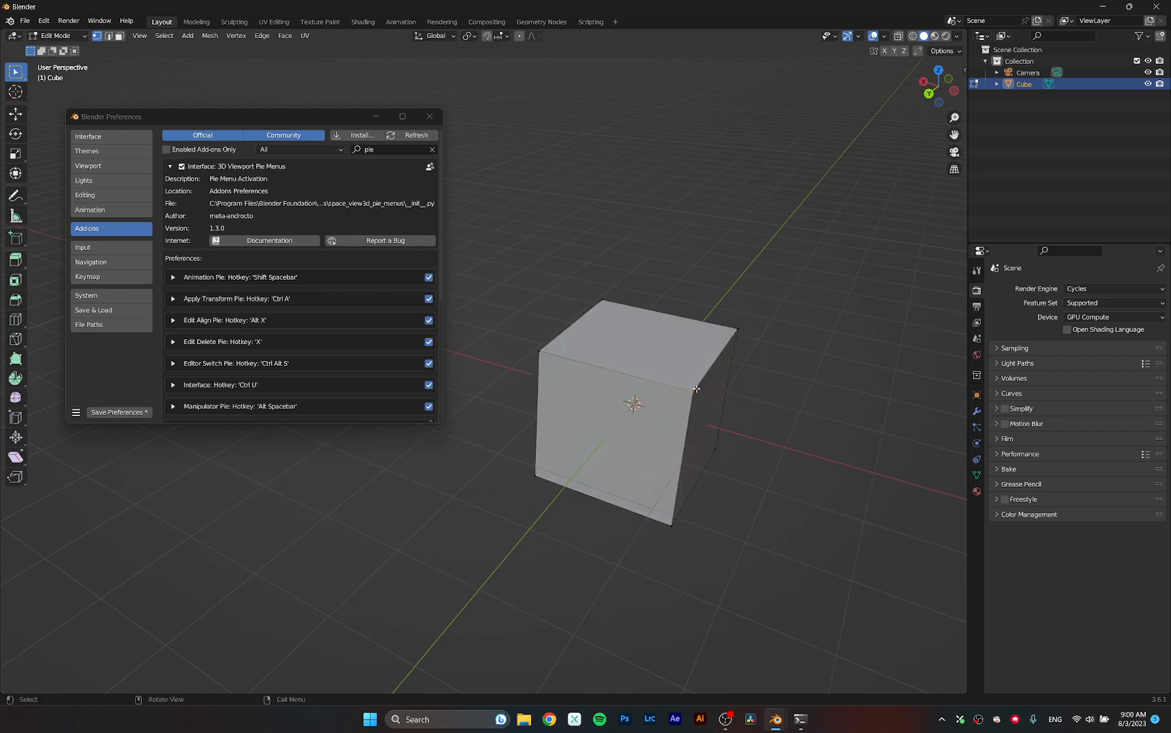
{"action": "key", "text": "x"}
{"action": "left_click", "coordinate": [626, 350]}
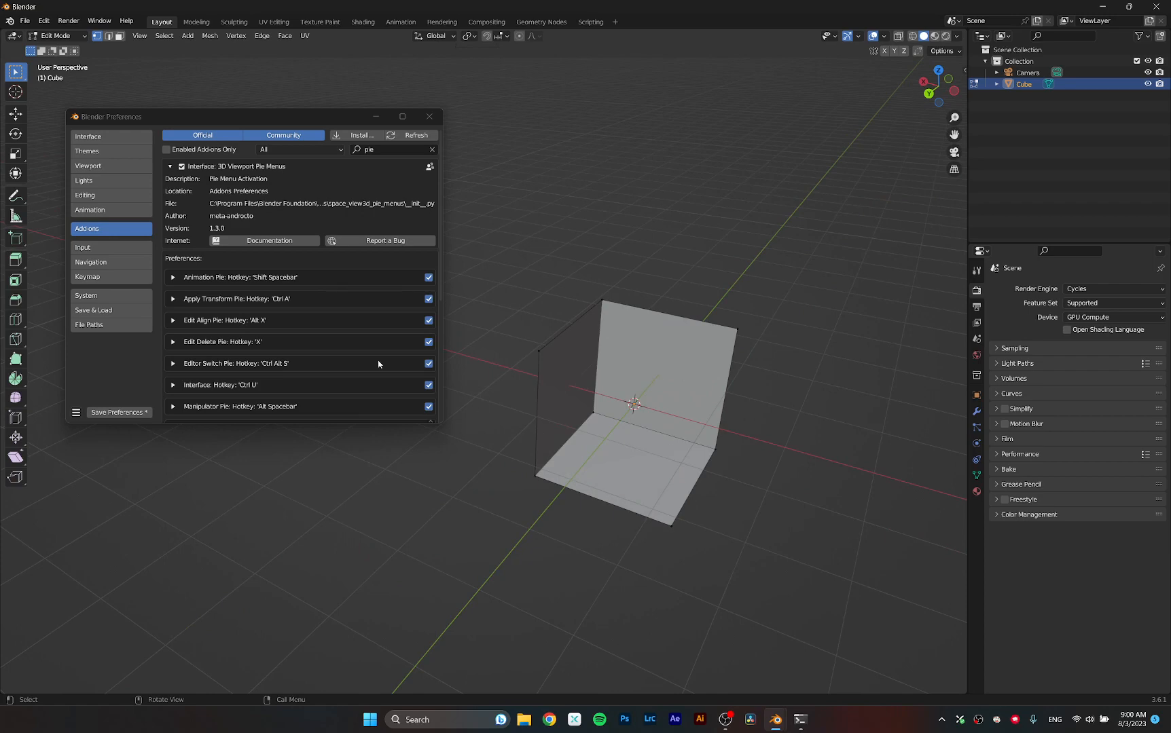
Review the hotkey list in the 3D Viewport Pie Menus preferences and minimize the preferences window.
{"action": "scroll", "coordinate": [378, 360], "scroll_direction": "down", "scroll_amount": 3}
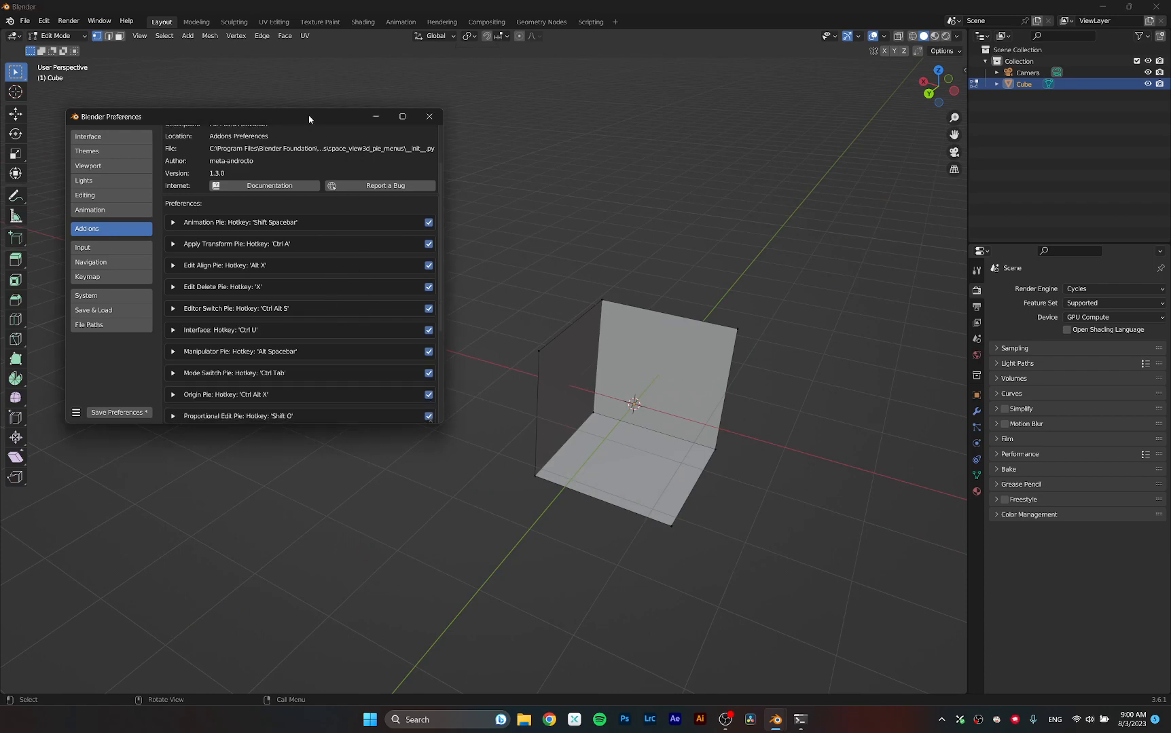
{"action": "left_click_drag", "start_coordinate": [309, 118], "coordinate": [425, 72]}
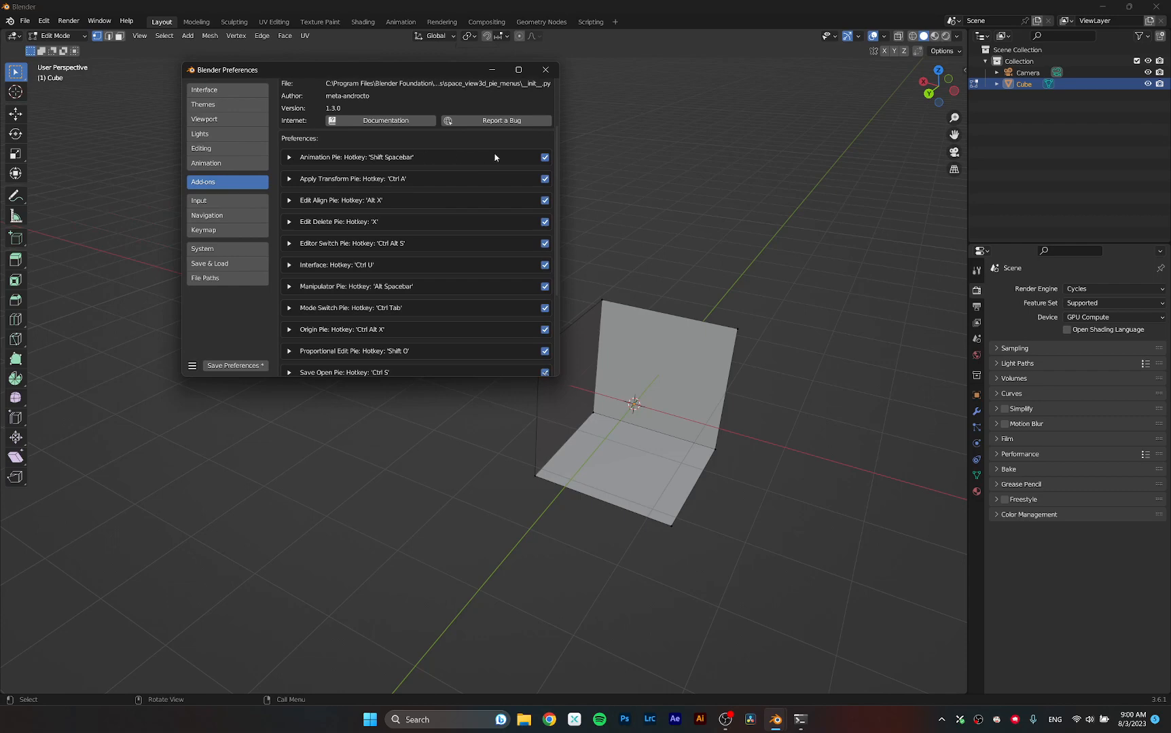
{"action": "scroll", "coordinate": [419, 269], "scroll_direction": "down", "scroll_amount": 4}
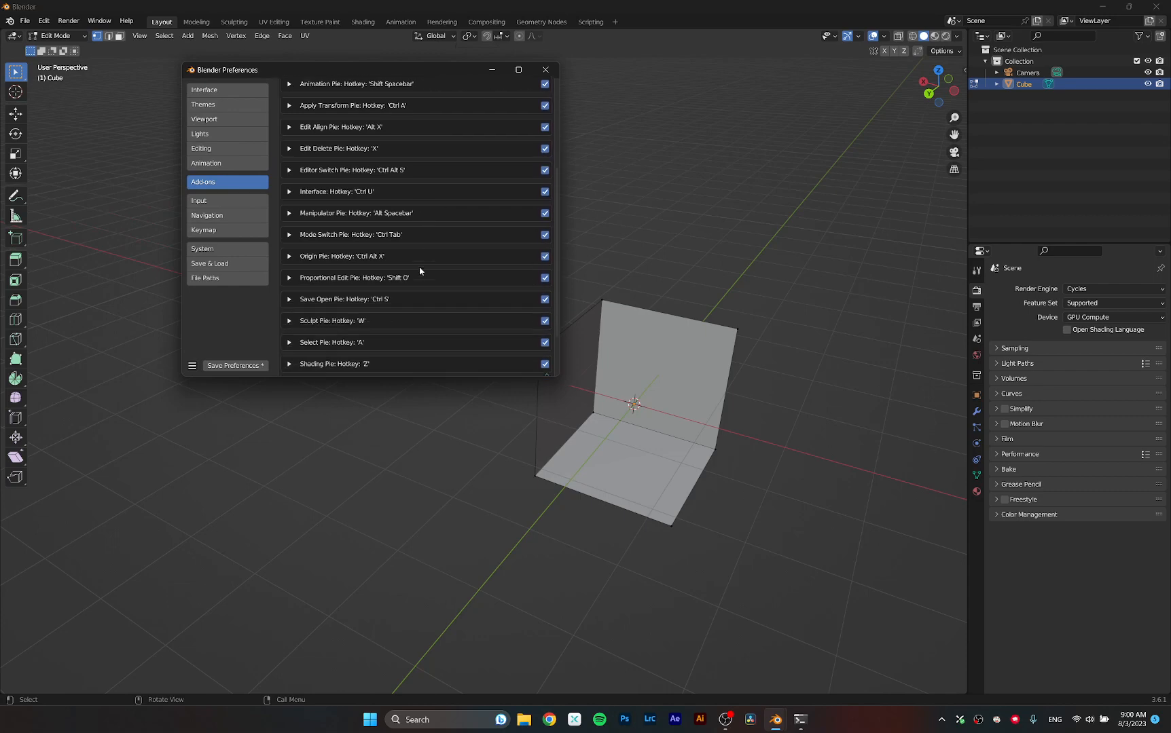
{"action": "scroll", "coordinate": [419, 271], "scroll_direction": "down", "scroll_amount": 2}
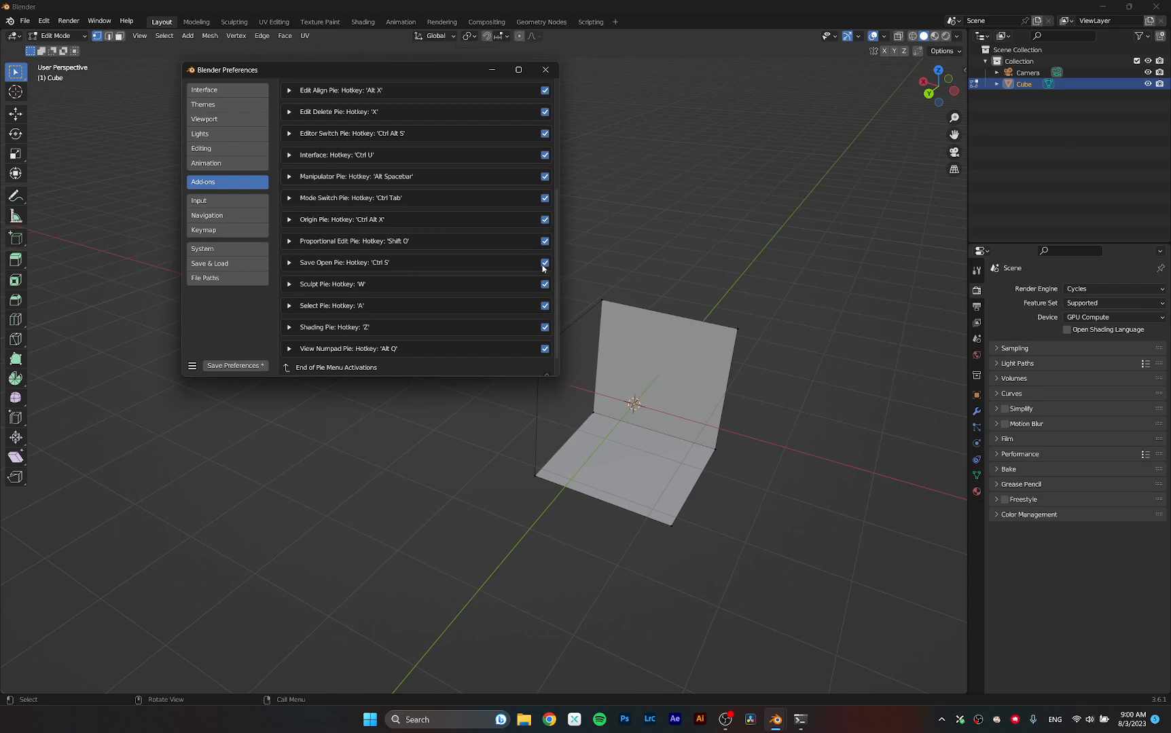
{"action": "left_click_drag", "start_coordinate": [405, 70], "coordinate": [393, 157]}
{"action": "left_click", "coordinate": [480, 159]}
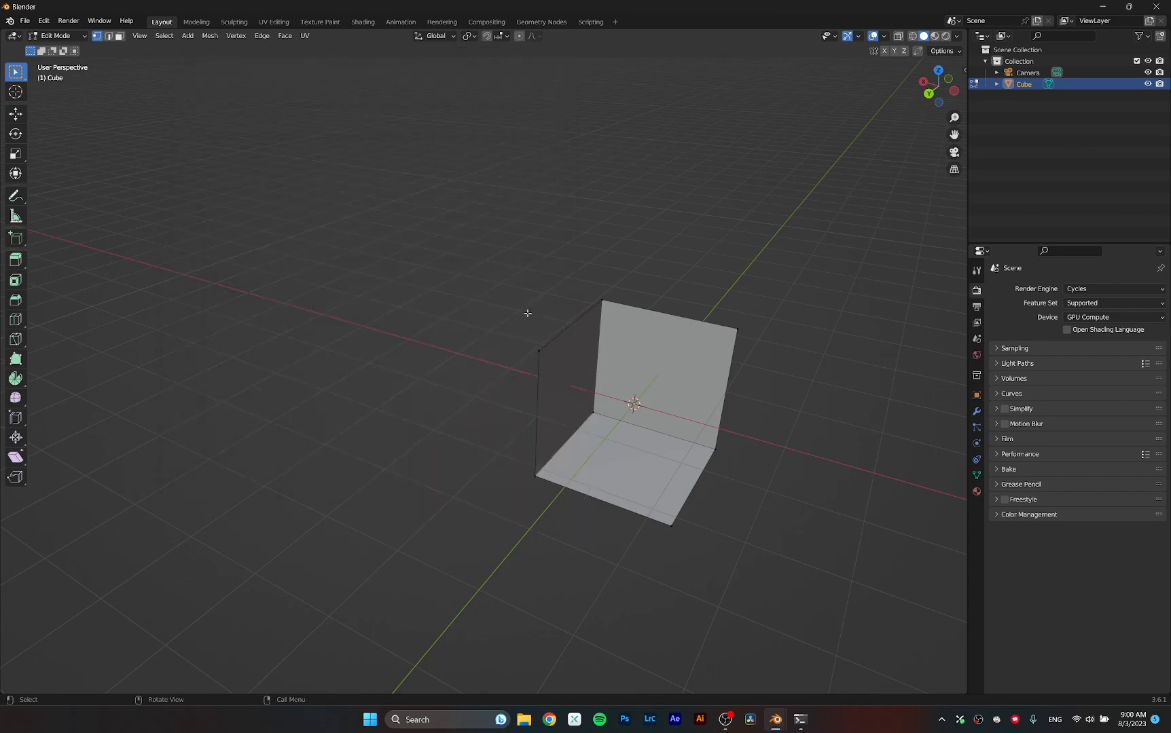
Examine the options of the Save/Open pie and close it without saving.
{"action": "key", "text": "ctrl+s"}
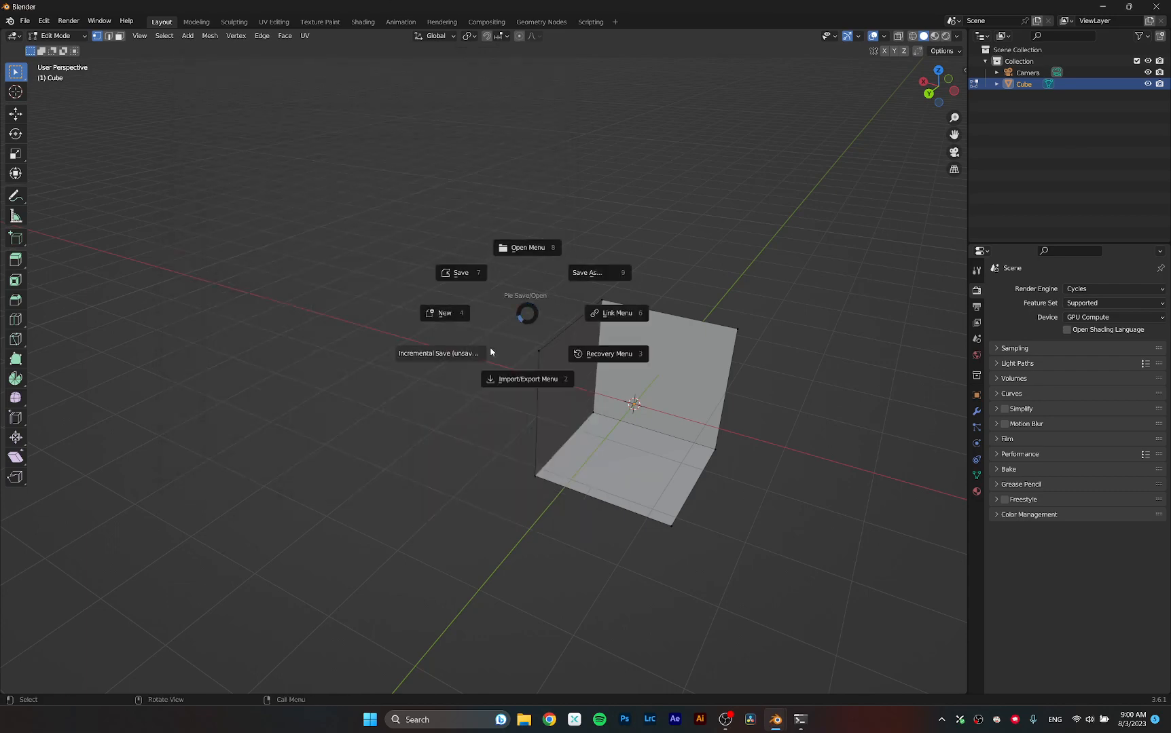
{"action": "mouse_move", "coordinate": [565, 337]}
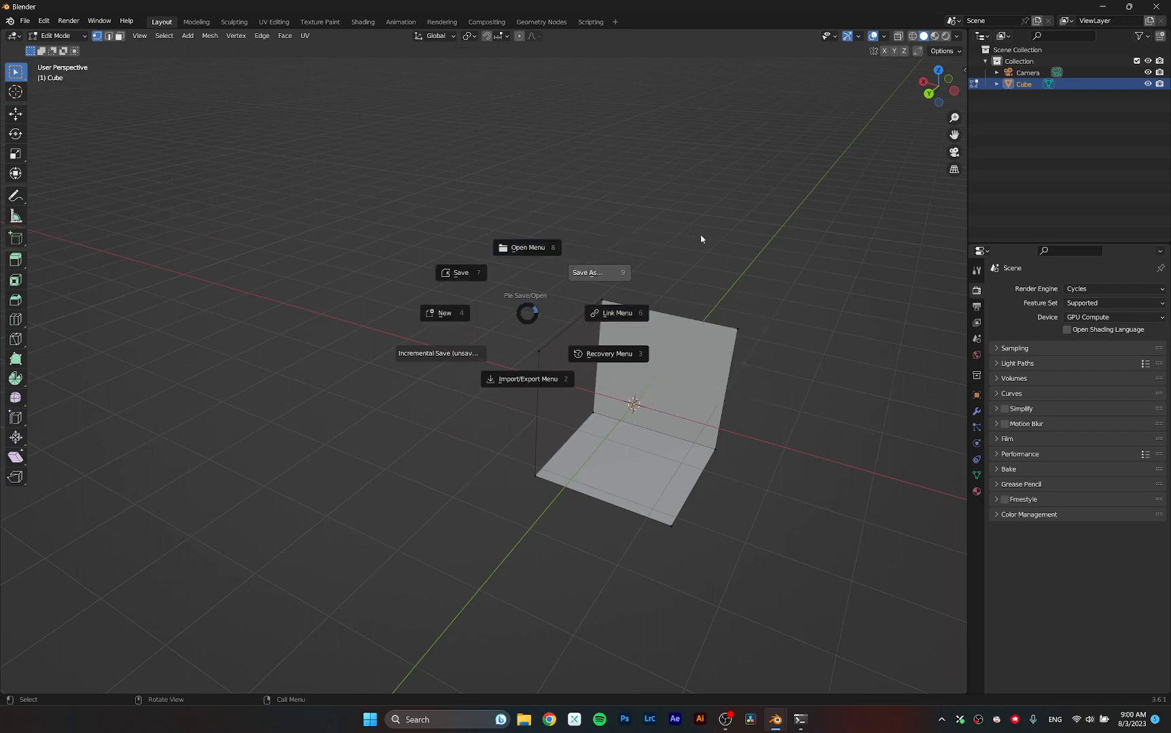
{"action": "key", "text": "Escape"}
Restore the preferences window, disable Save Open Pie in the pie menu add-on, and minimize the window again.
{"action": "mouse_move", "coordinate": [776, 720]}
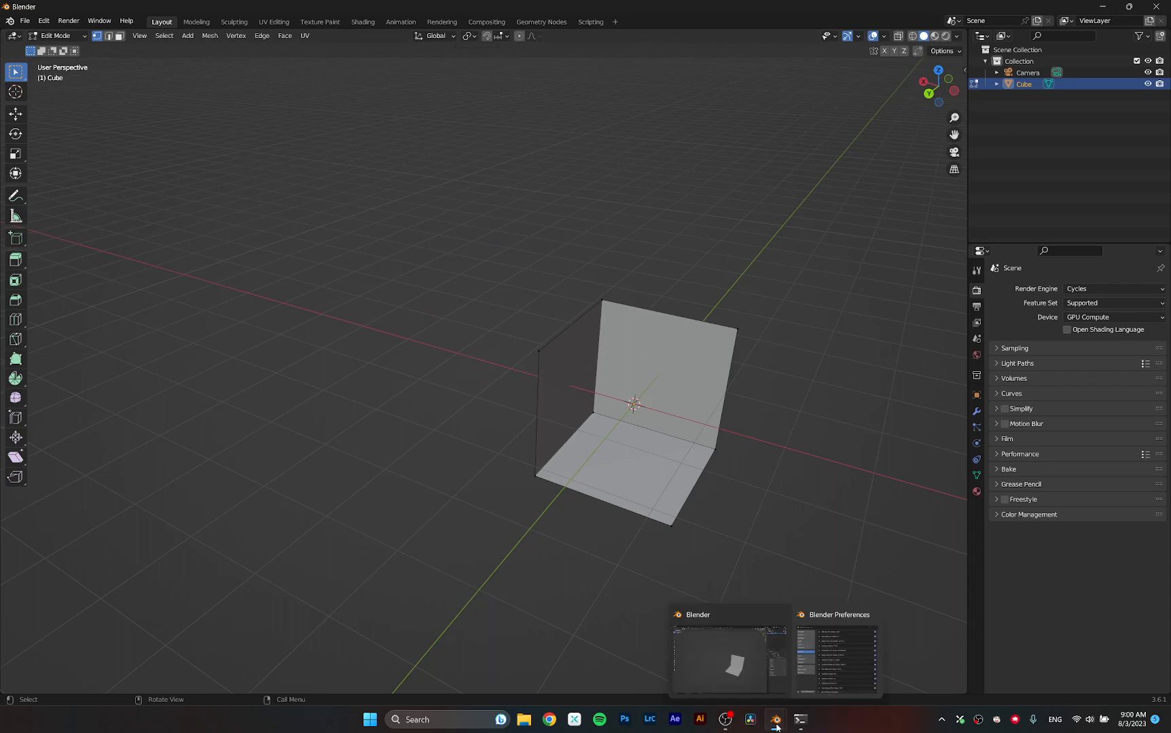
{"action": "left_click", "coordinate": [837, 652]}
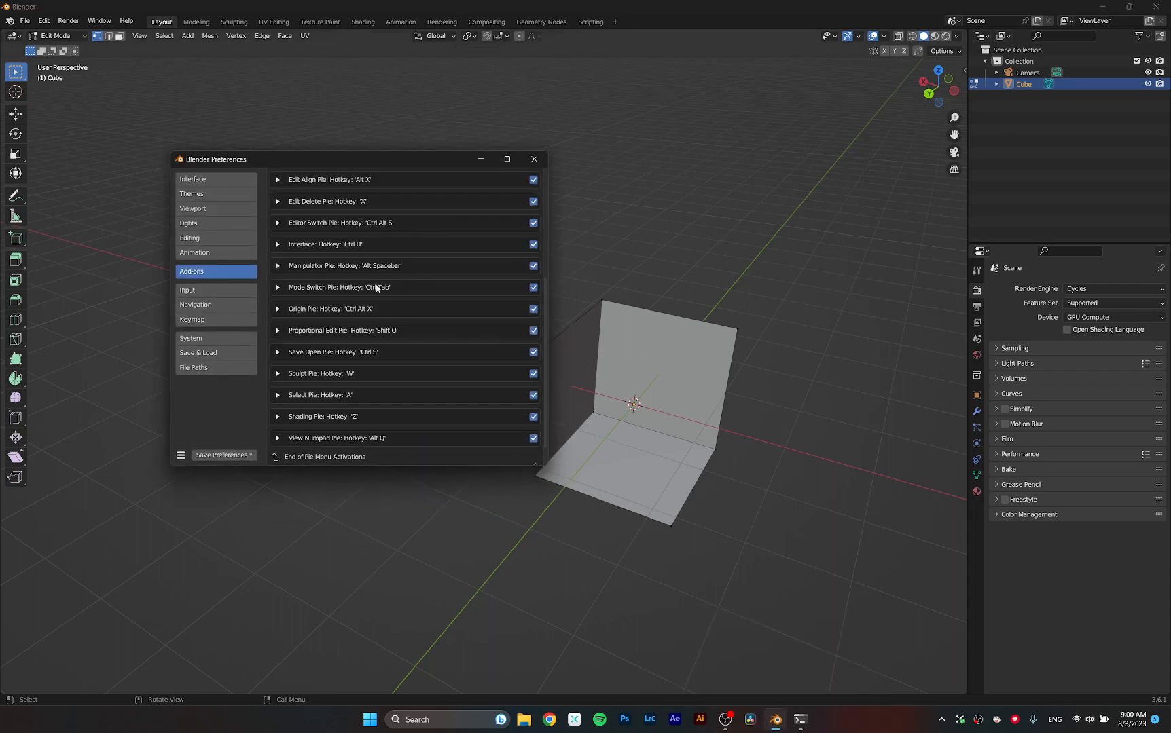
{"action": "scroll", "coordinate": [362, 353], "scroll_direction": "down", "scroll_amount": 1}
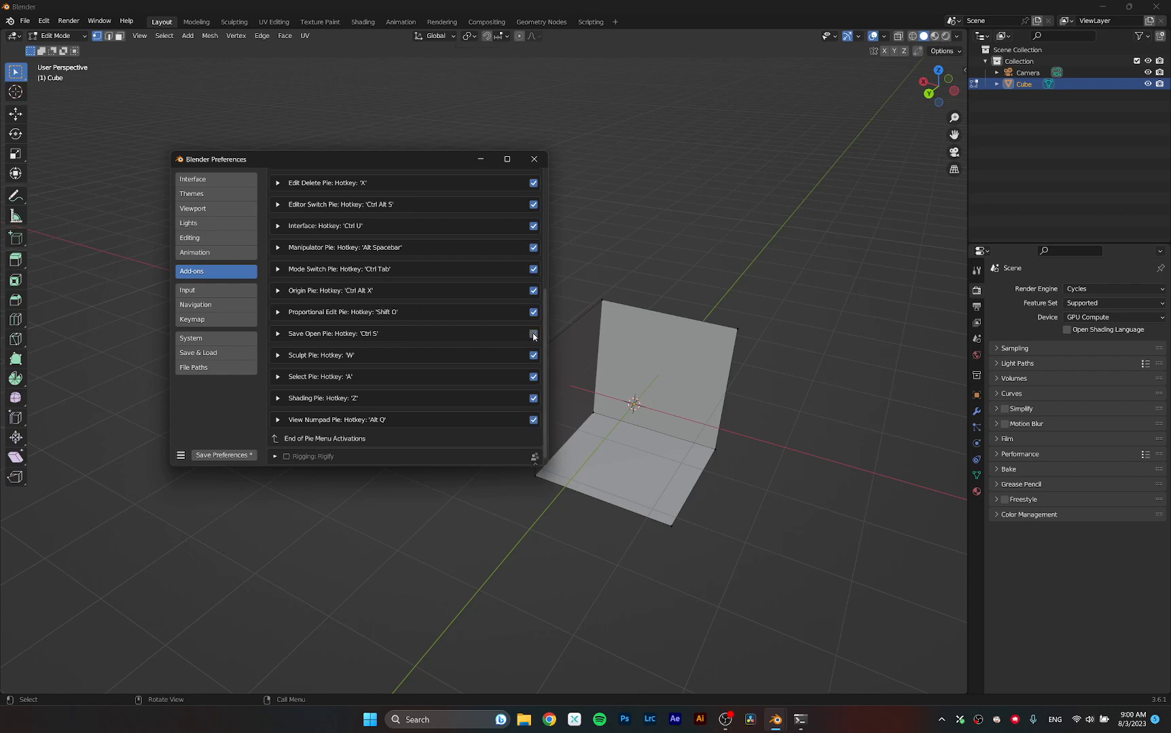
{"action": "mouse_move", "coordinate": [372, 163]}
{"action": "left_mouse_down"}
{"action": "mouse_move", "coordinate": [387, 123]}
{"action": "mouse_move", "coordinate": [380, 145]}
{"action": "left_mouse_up"}
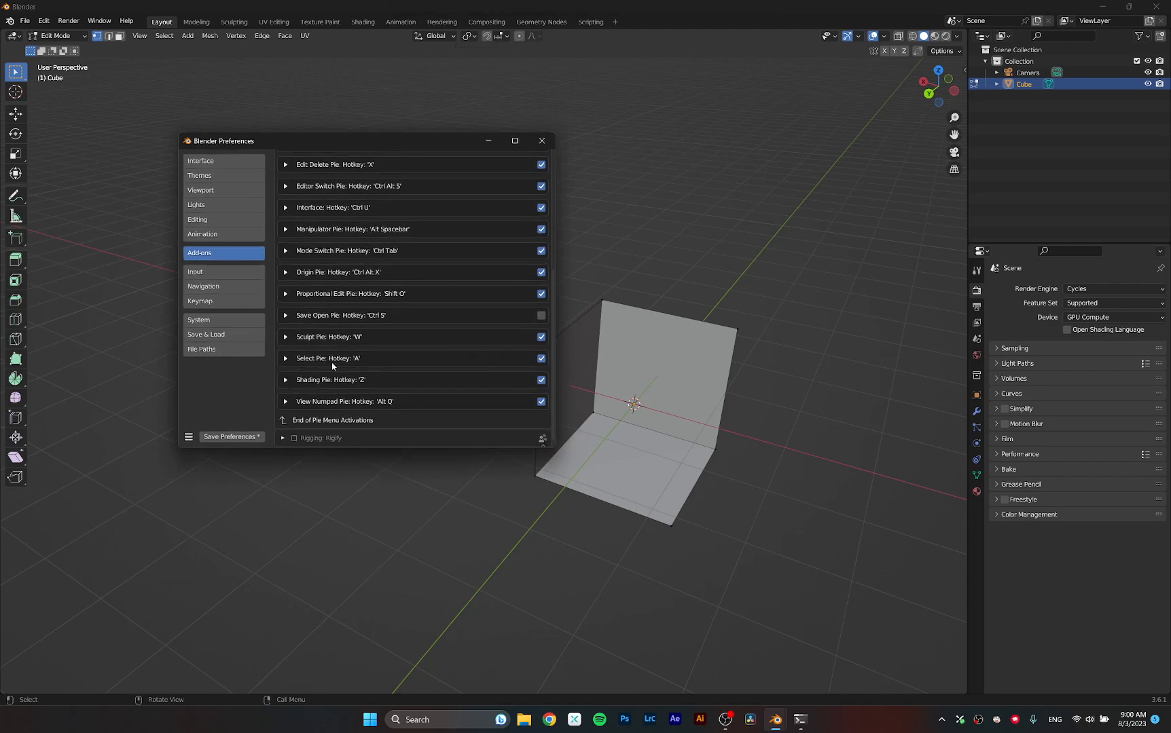
{"action": "left_click", "coordinate": [479, 145]}
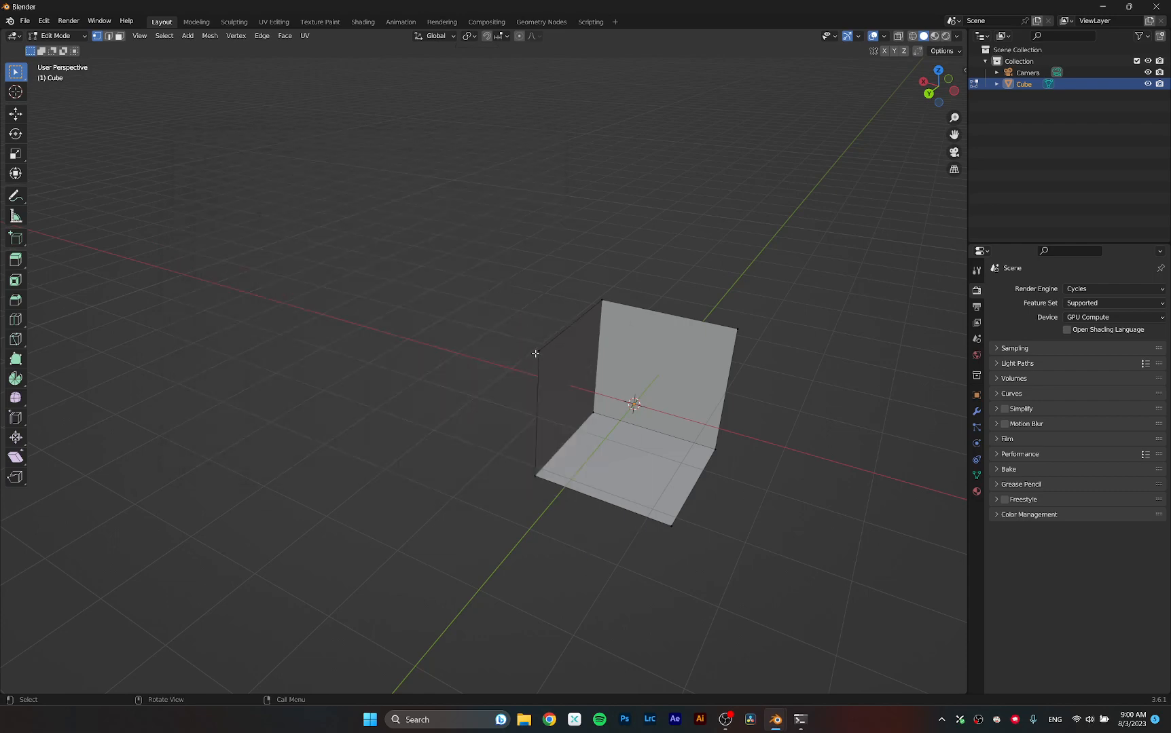
Check the selection pie in Edit Mode, restore the preferences window, and disable Select Pie in the pie menu add-on.
{"action": "key", "text": "a"}
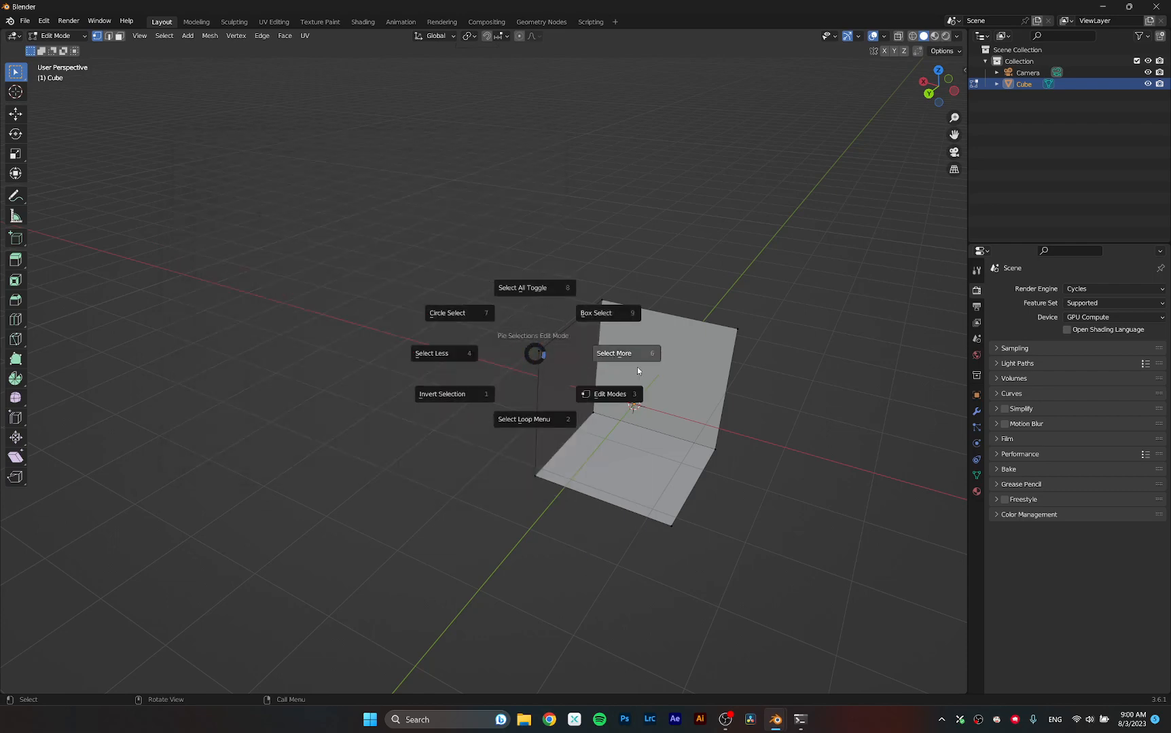
{"action": "left_click", "coordinate": [565, 360]}
{"action": "mouse_move", "coordinate": [774, 719]}
{"action": "left_click", "coordinate": [849, 648]}
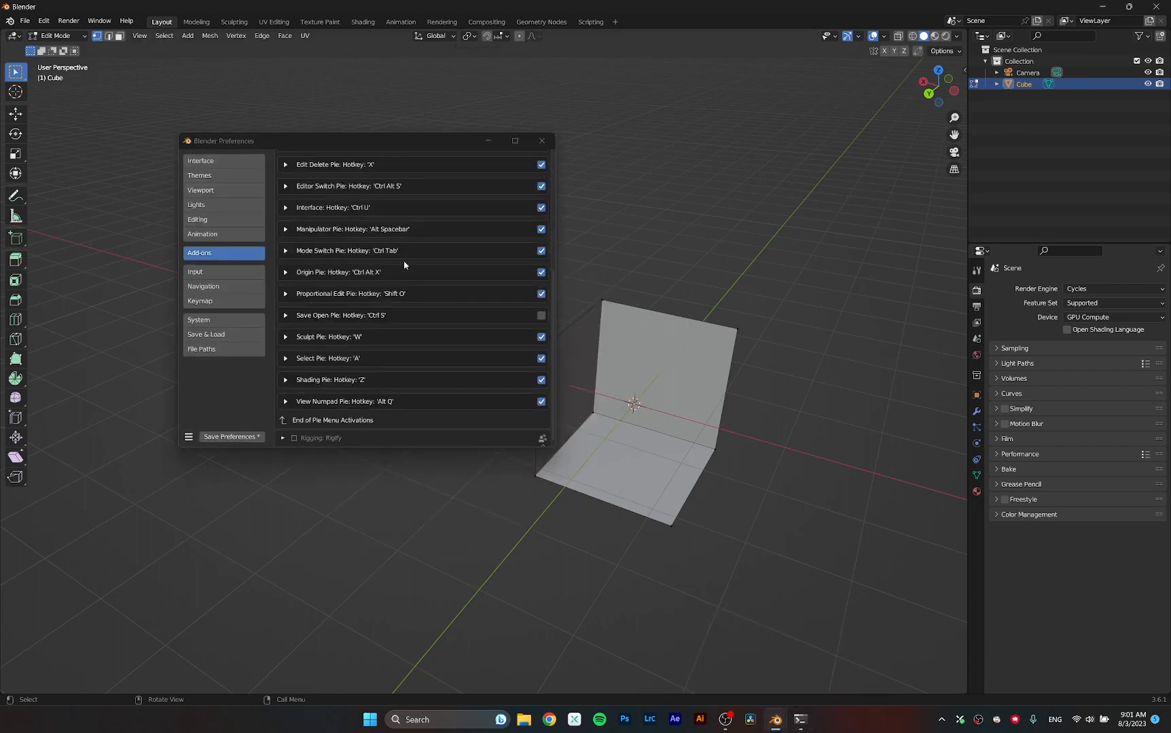
{"action": "left_click", "coordinate": [541, 359]}
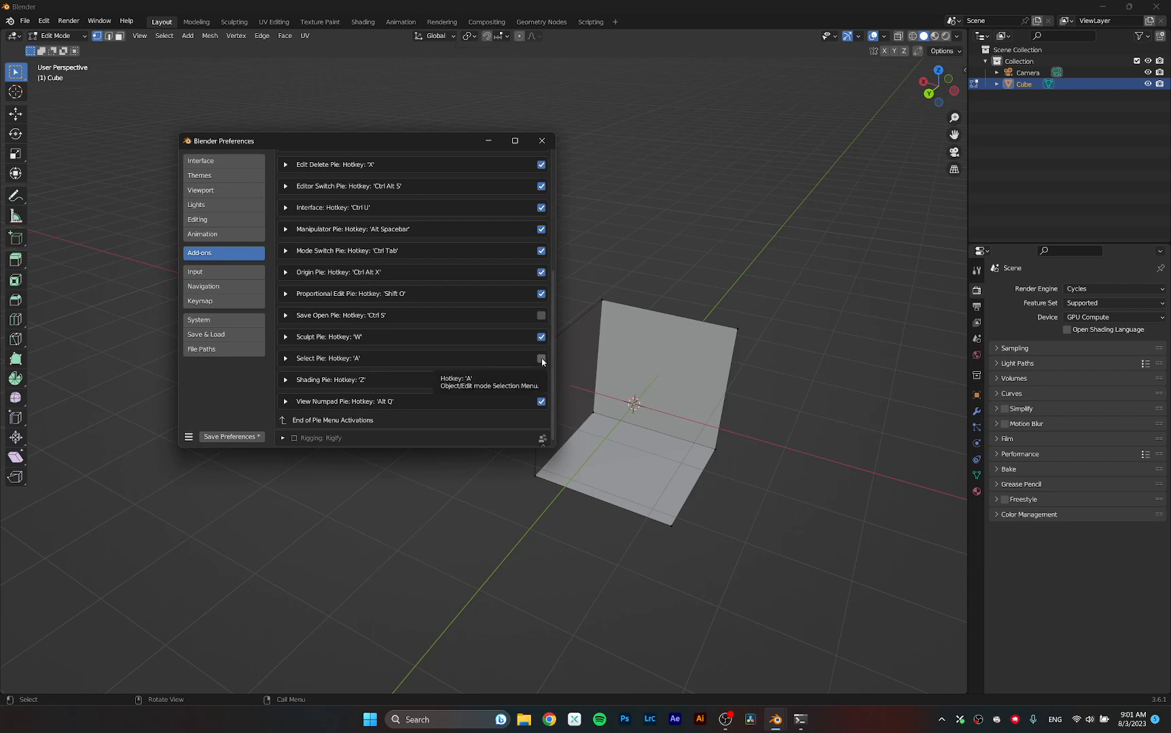
Collapse the pie menu add-on, search the add-ons for "loop", enable Mesh: LoopTools, and close the preferences.
{"action": "scroll", "coordinate": [470, 353], "scroll_direction": "up", "scroll_amount": 8}
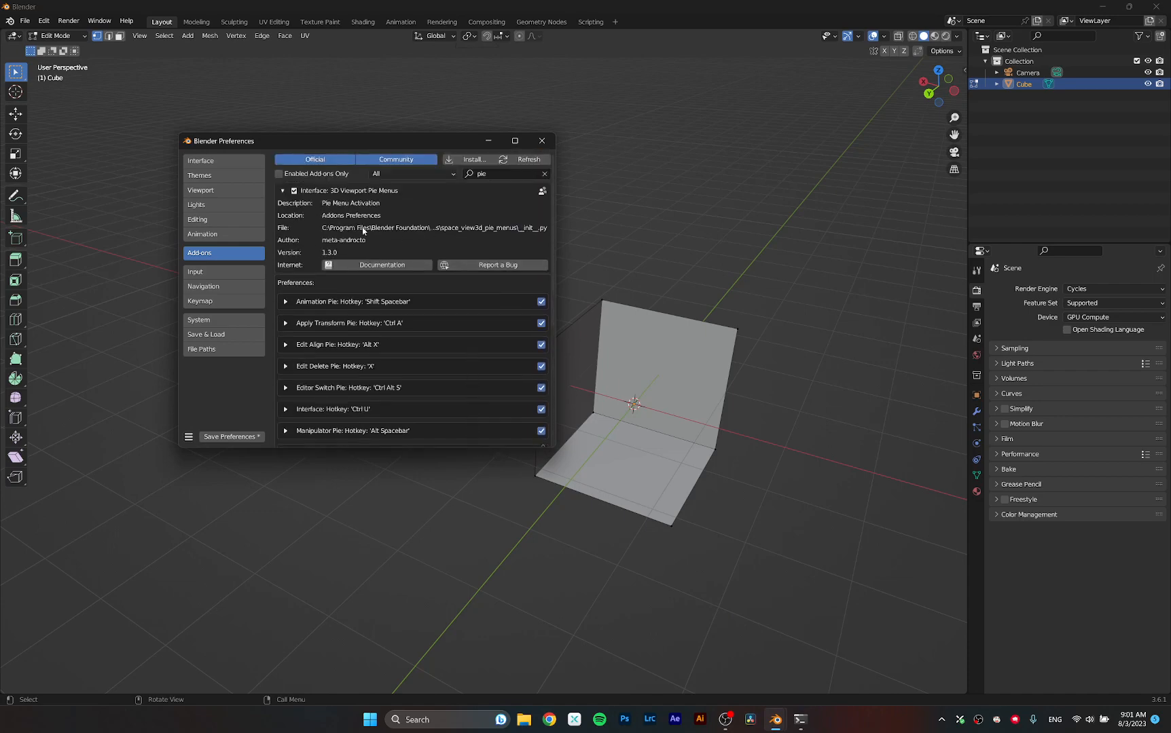
{"action": "left_click", "coordinate": [283, 191]}
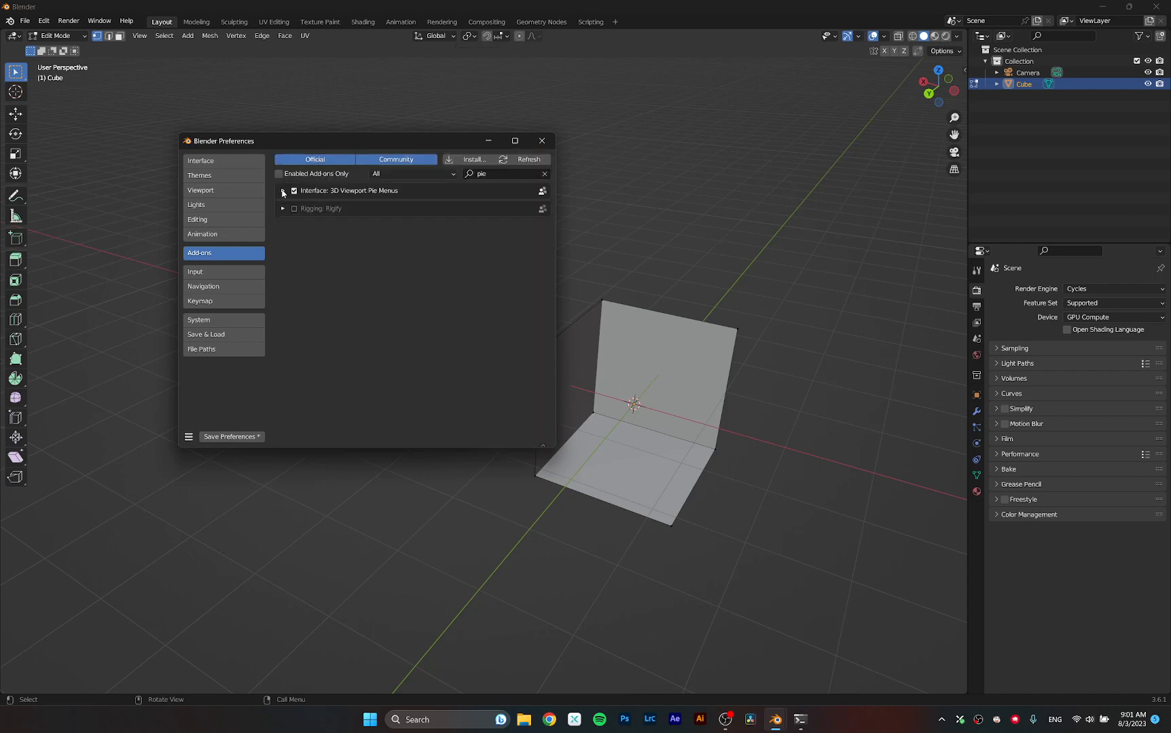
{"action": "left_click", "coordinate": [544, 174]}
{"action": "left_click", "coordinate": [518, 174]}
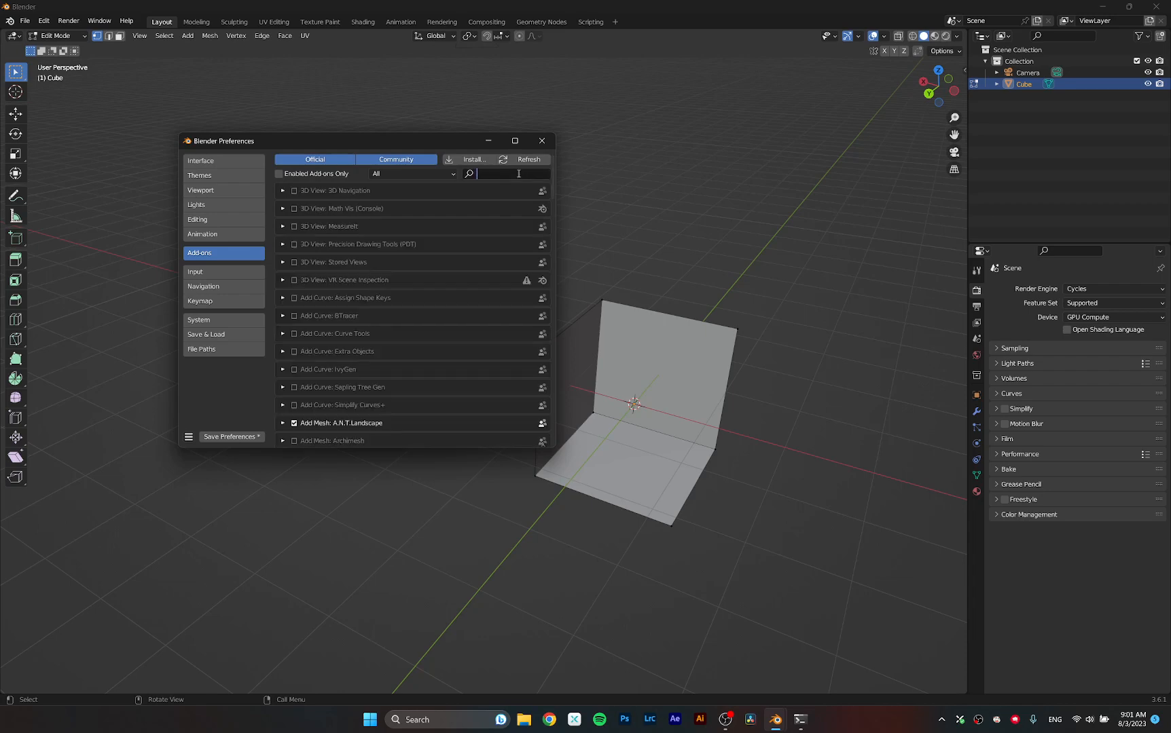
{"action": "type", "text": "loop"}
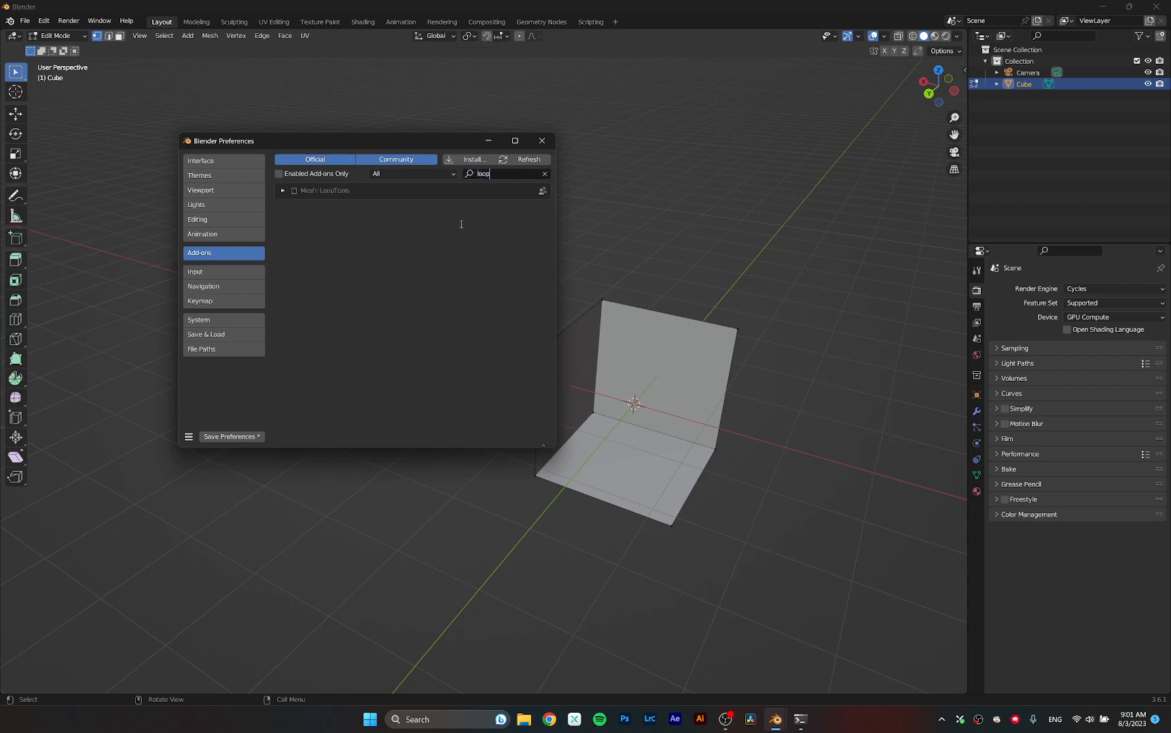
{"action": "left_click", "coordinate": [294, 191]}
{"action": "left_click_drag", "start_coordinate": [407, 142], "coordinate": [372, 191]}
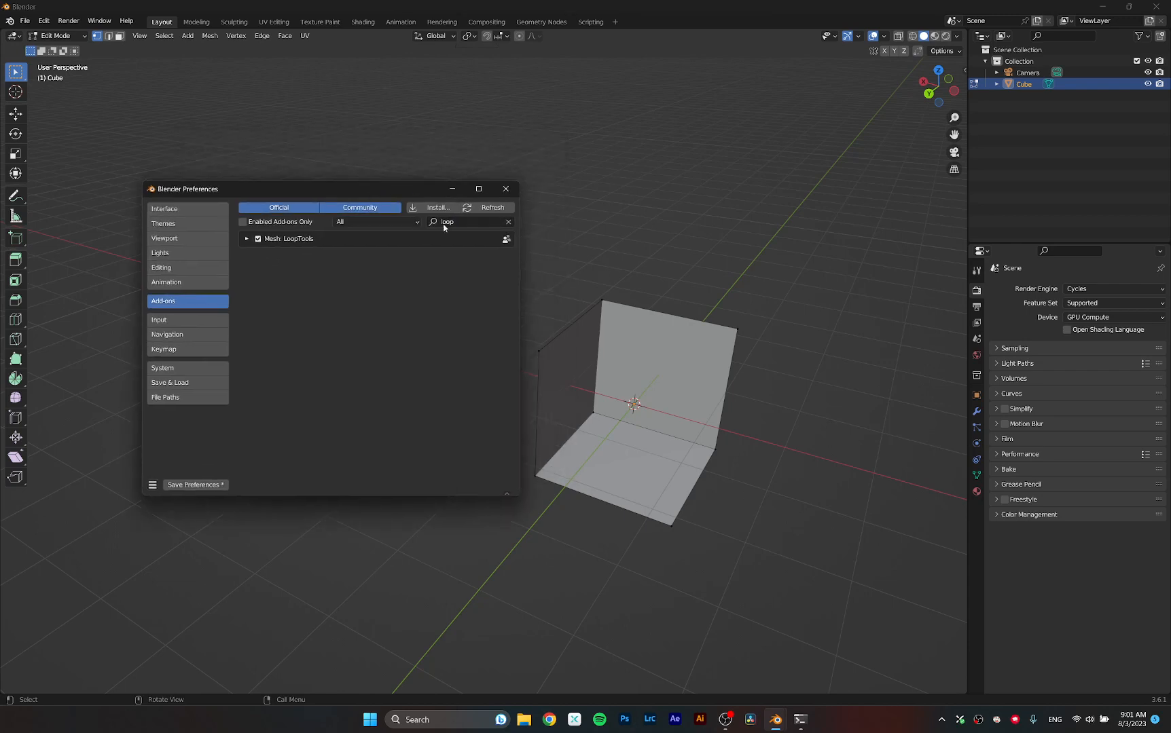
{"action": "left_click", "coordinate": [506, 189]}
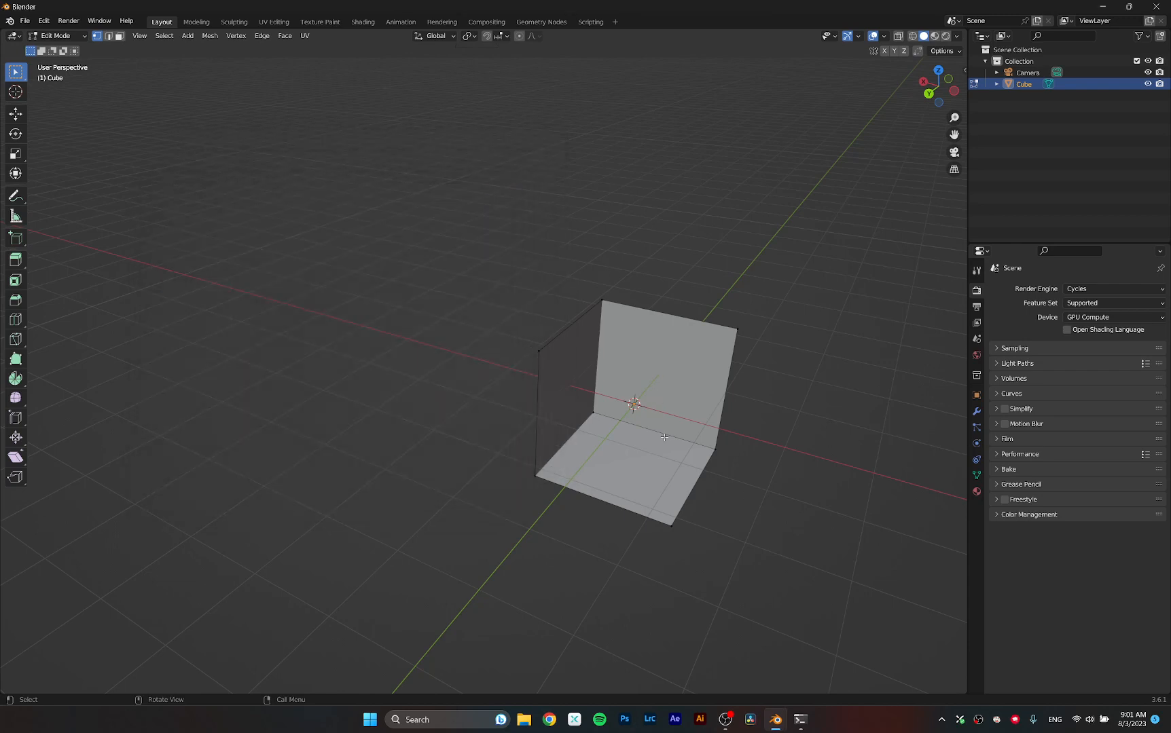
Delete the cut-open cube in Object Mode and add a mesh circle in its place.
{"action": "key", "text": "Tab"}
{"action": "key", "text": "Delete"}
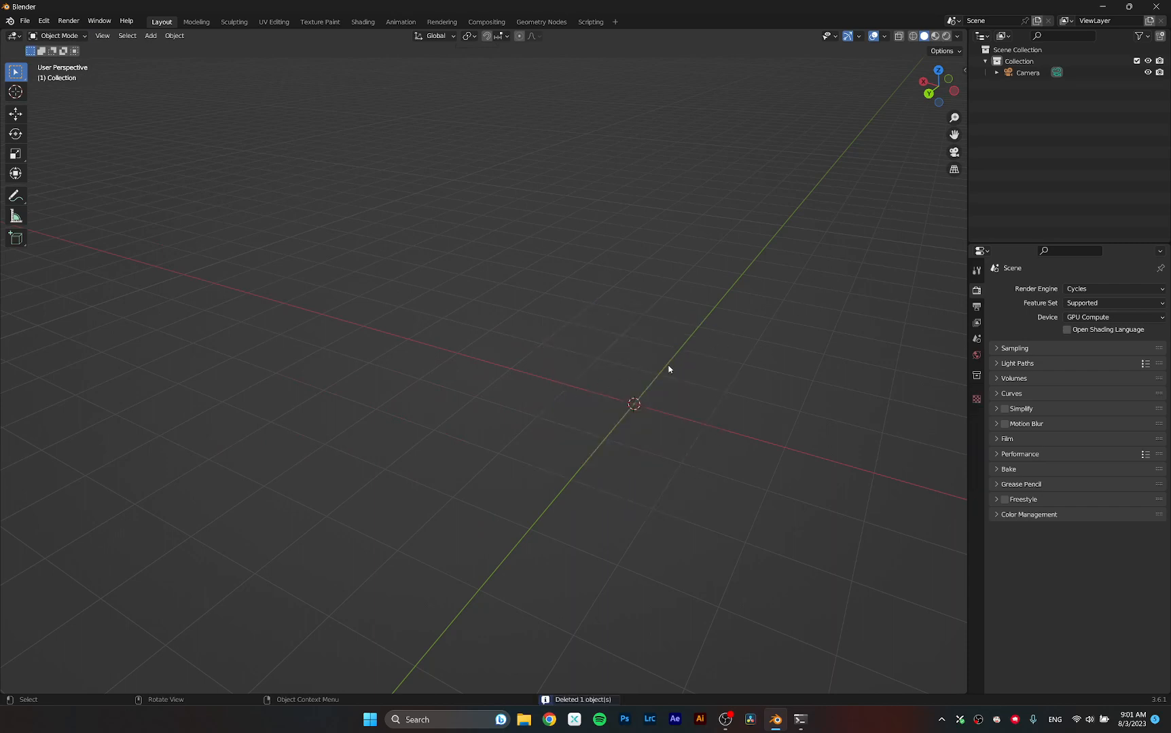
{"action": "key", "text": "shift+a"}
{"action": "mouse_move", "coordinate": [666, 366]}
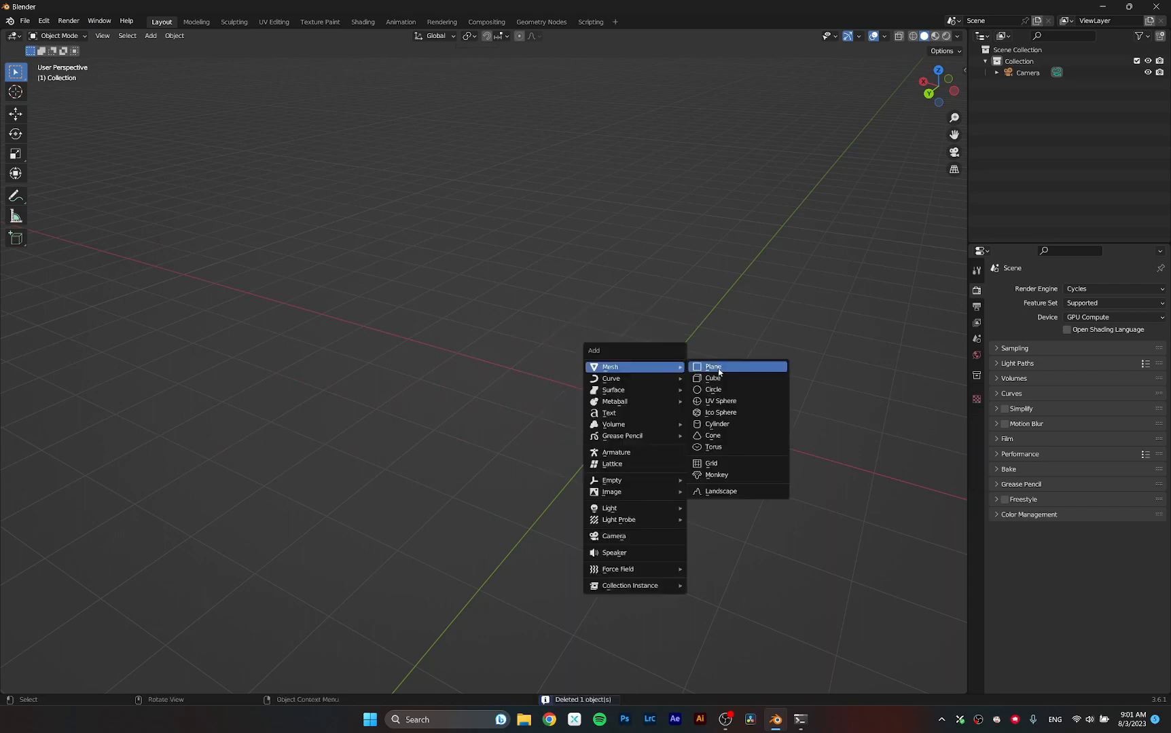
{"action": "left_click", "coordinate": [725, 391]}
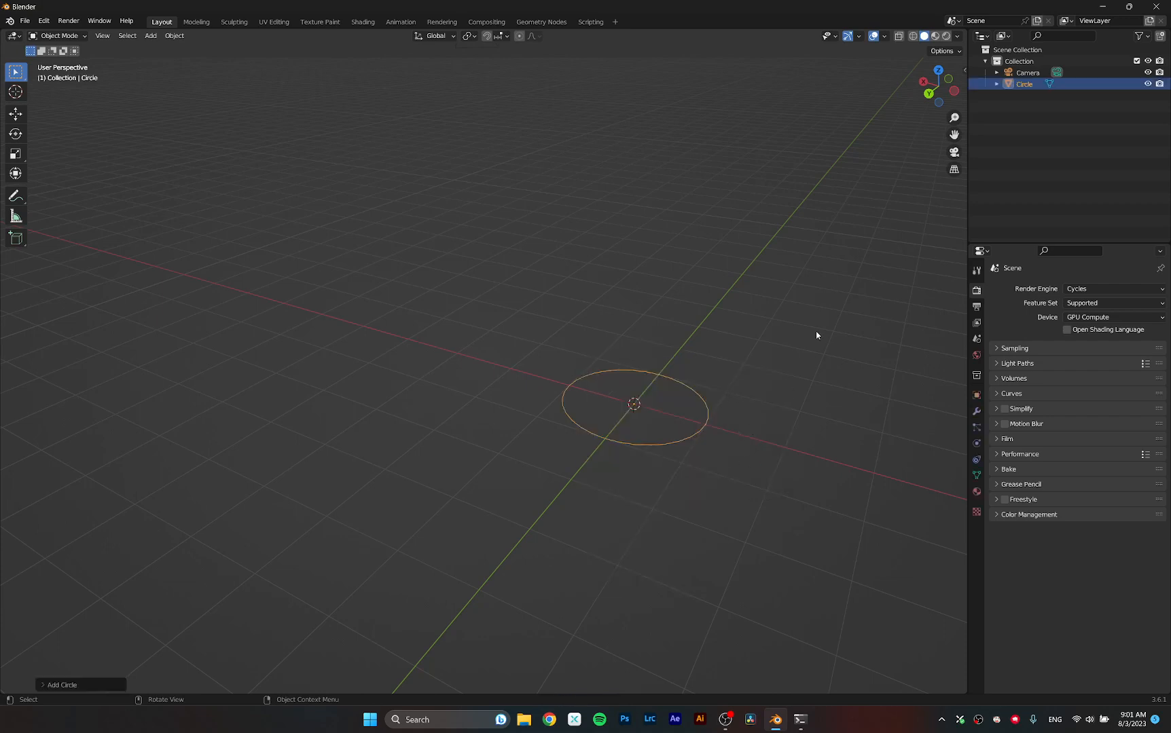
Show the viewport sidebar, switch the circle to Edit Mode, and expand the LoopTools commands.
{"action": "scroll", "coordinate": [817, 334], "scroll_direction": "up", "scroll_amount": 1}
{"action": "key", "text": "n"}
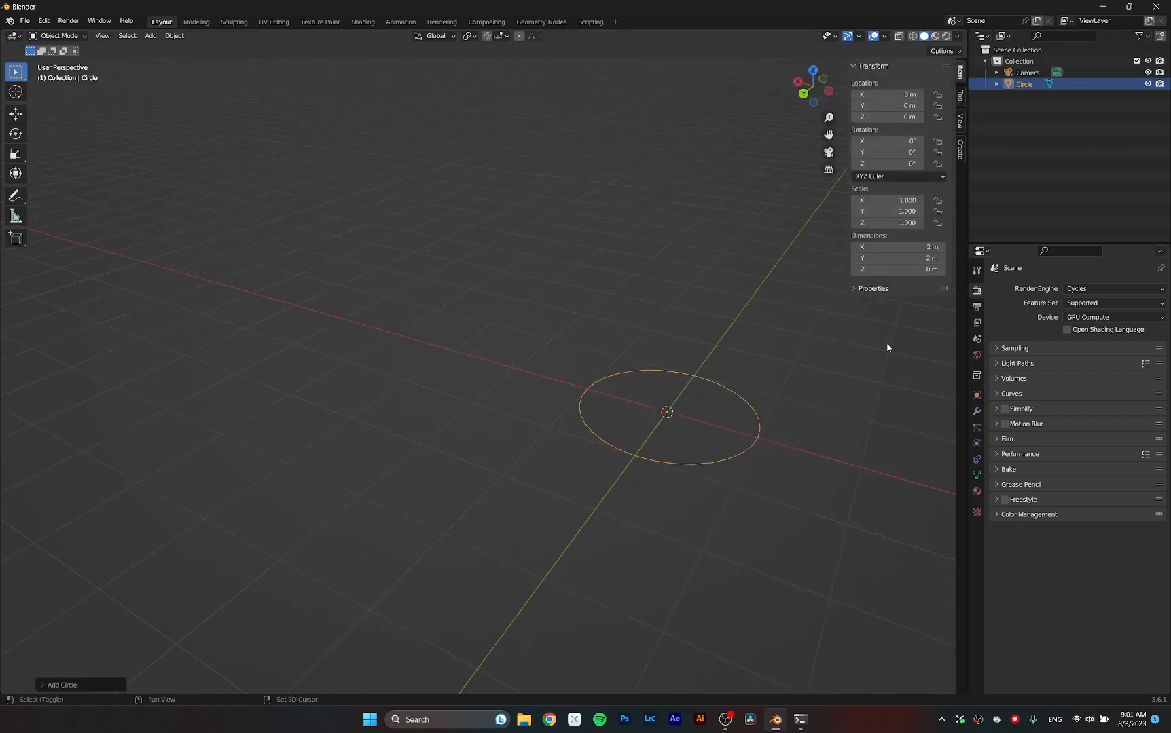
{"action": "middle_click_drag", "start_coordinate": [887, 347], "coordinate": [781, 333], "text": "shift"}
{"action": "key", "text": "Tab"}
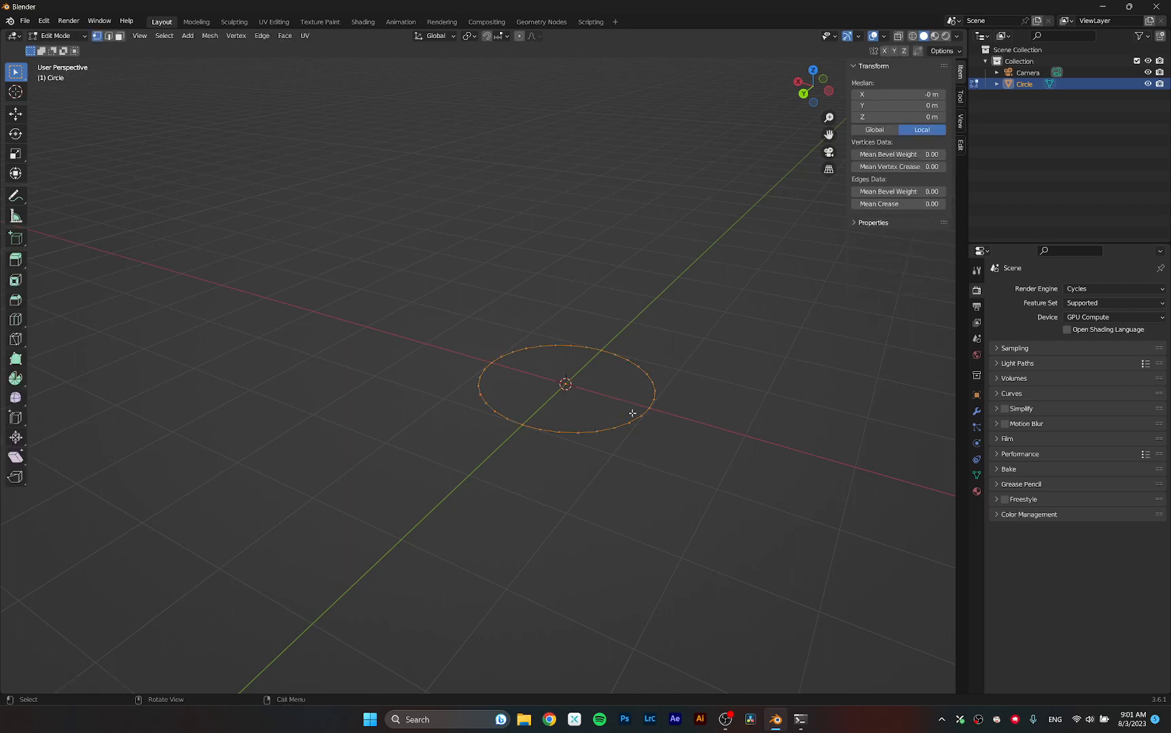
{"action": "left_click", "coordinate": [961, 147]}
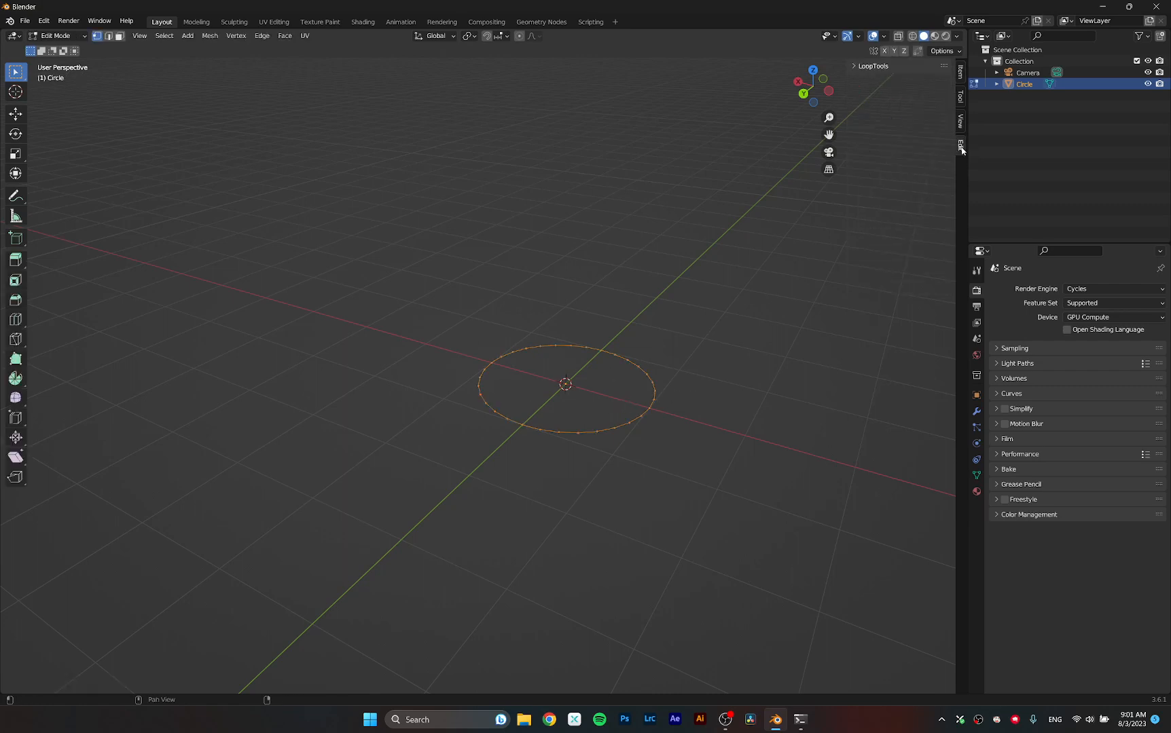
{"action": "left_click", "coordinate": [878, 66]}
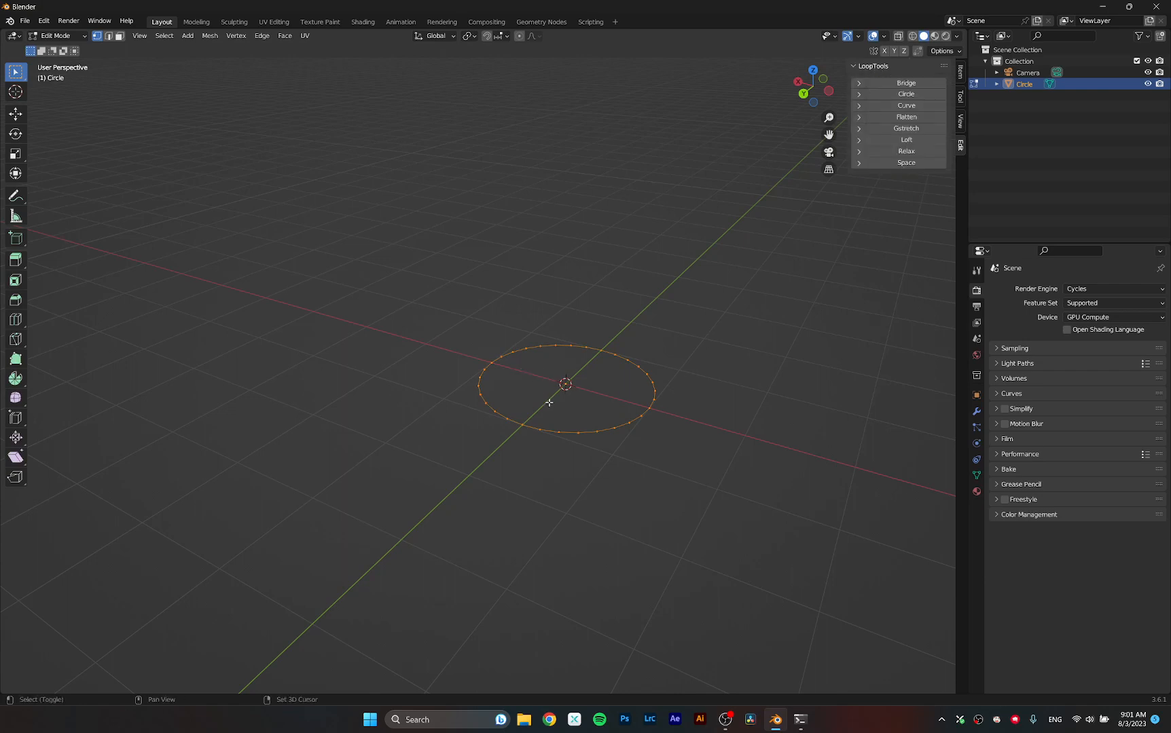
Duplicate the circle above the original, select both loops, and connect them with LoopTools Bridge.
{"action": "key", "text": "shift+d"}
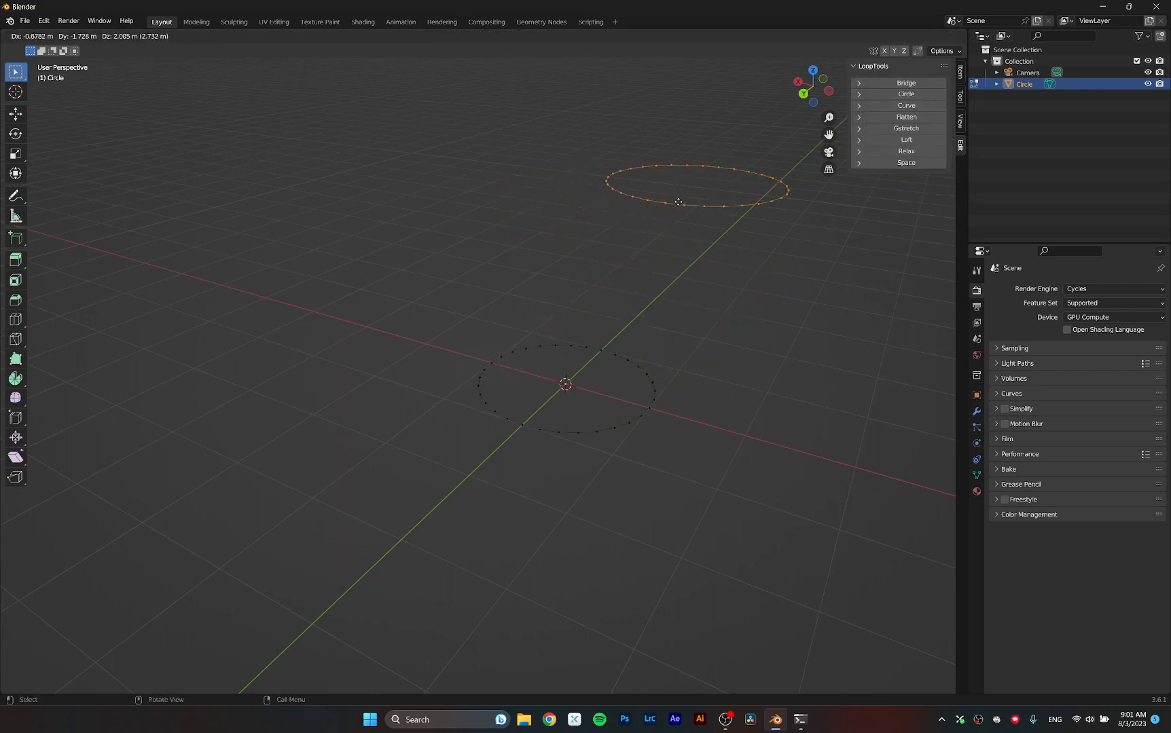
{"action": "left_click", "coordinate": [613, 164]}
{"action": "middle_click_drag", "start_coordinate": [696, 290], "coordinate": [658, 293]}
{"action": "left_click_drag", "start_coordinate": [377, 64], "coordinate": [781, 508]}
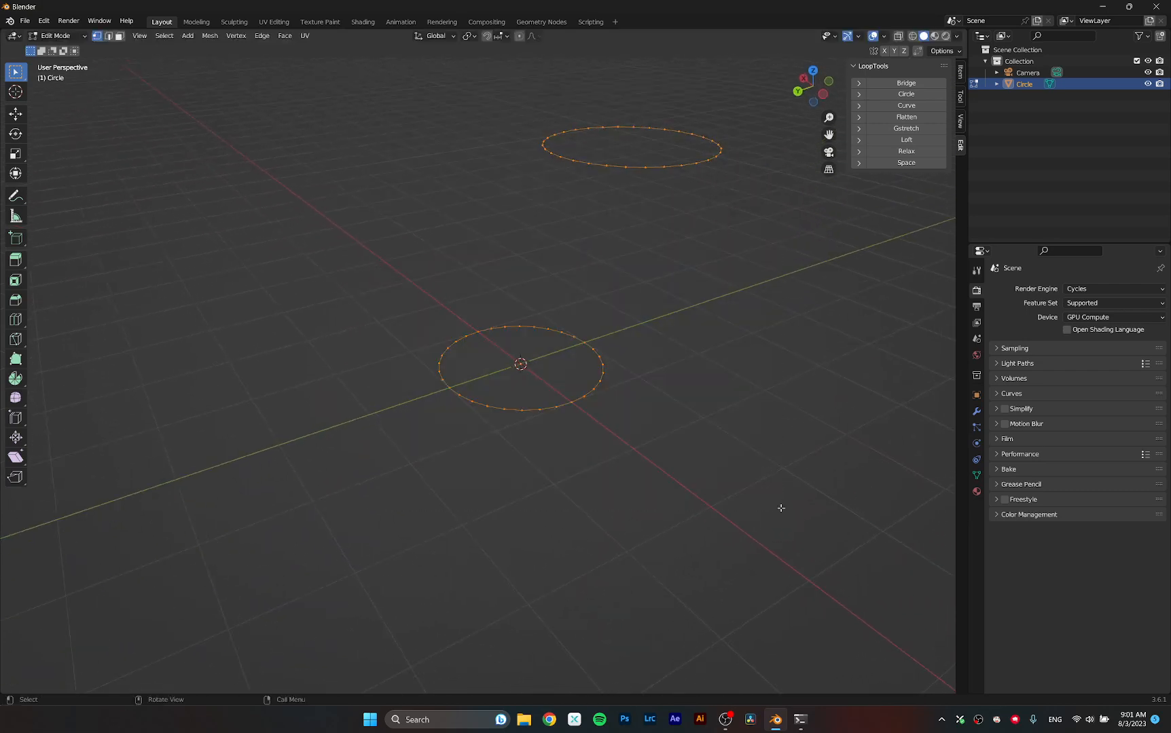
{"action": "left_click", "coordinate": [899, 82]}
{"action": "middle_click_drag", "start_coordinate": [622, 348], "coordinate": [451, 343]}
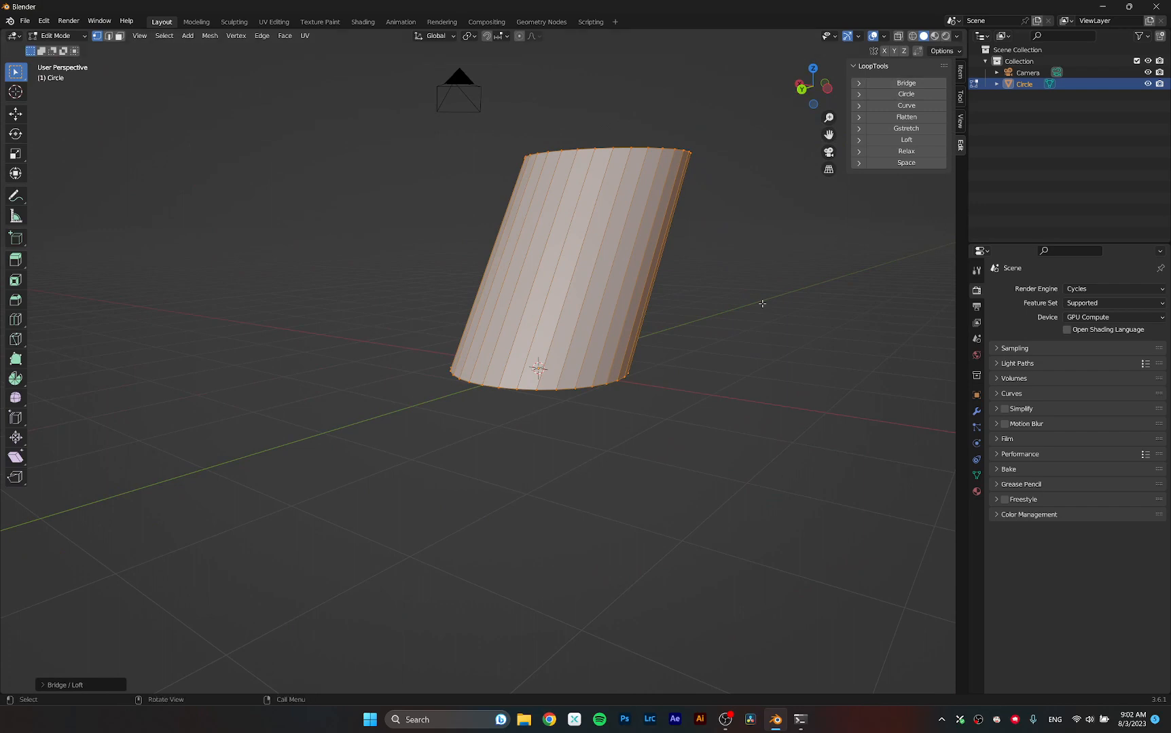
Delete the bridged circles in Object Mode and add a mesh plane.
{"action": "key", "text": "Tab"}
{"action": "key", "text": "Delete"}
{"action": "key", "text": "shift+a"}
{"action": "mouse_move", "coordinate": [709, 335]}
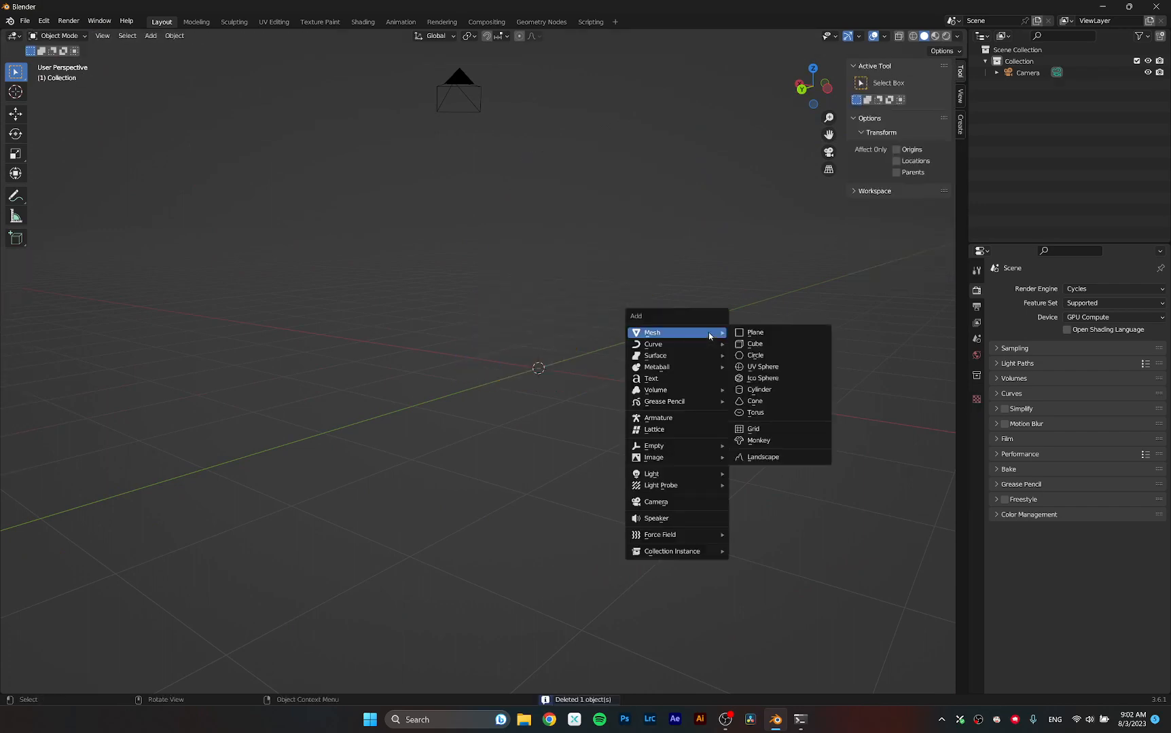
{"action": "left_click", "coordinate": [755, 332]}
{"action": "middle_click_drag", "start_coordinate": [734, 338], "coordinate": [562, 478]}
Subdivide the plane in Edit Mode with 9 cuts, looking over the LoopTools options in the vertex commands first.
{"action": "key", "text": "Tab"}
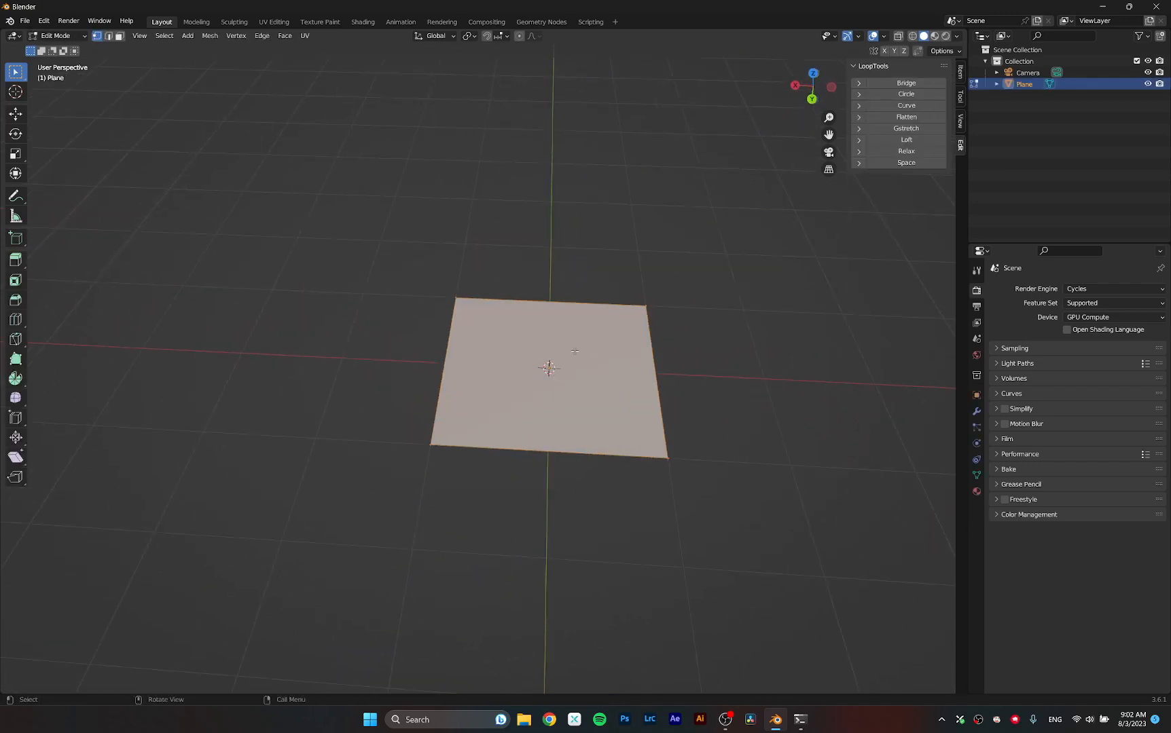
{"action": "right_click", "coordinate": [574, 351]}
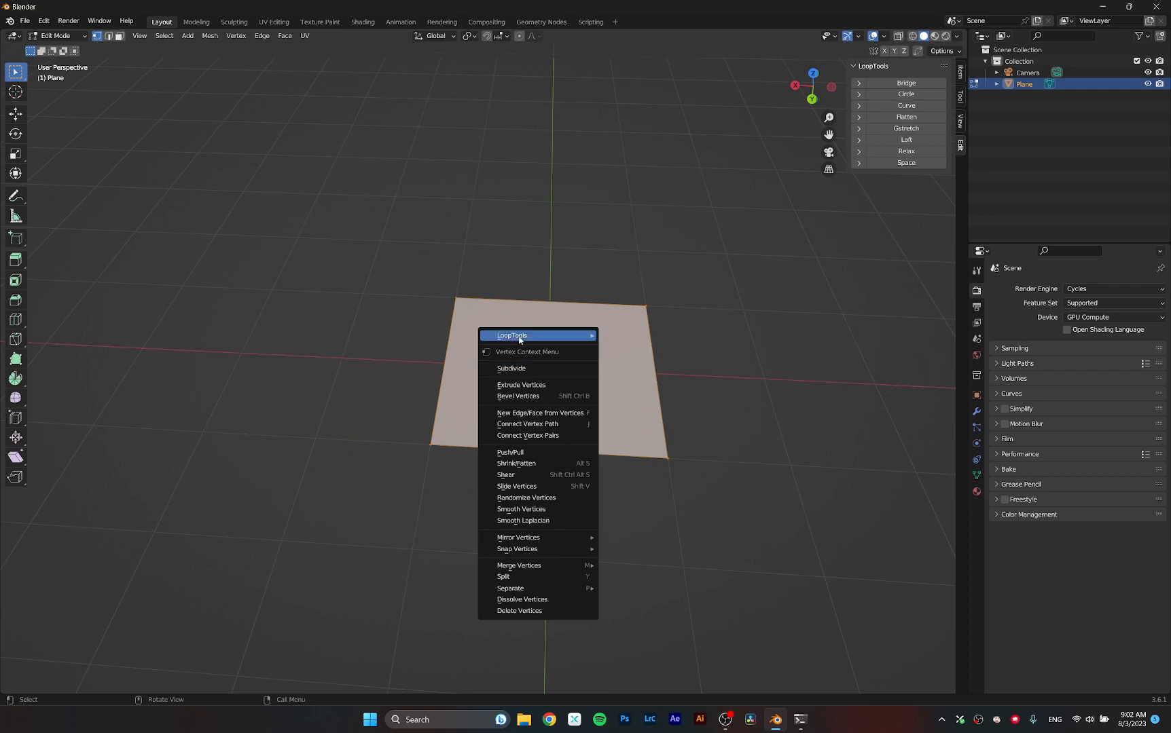
{"action": "mouse_move", "coordinate": [520, 339]}
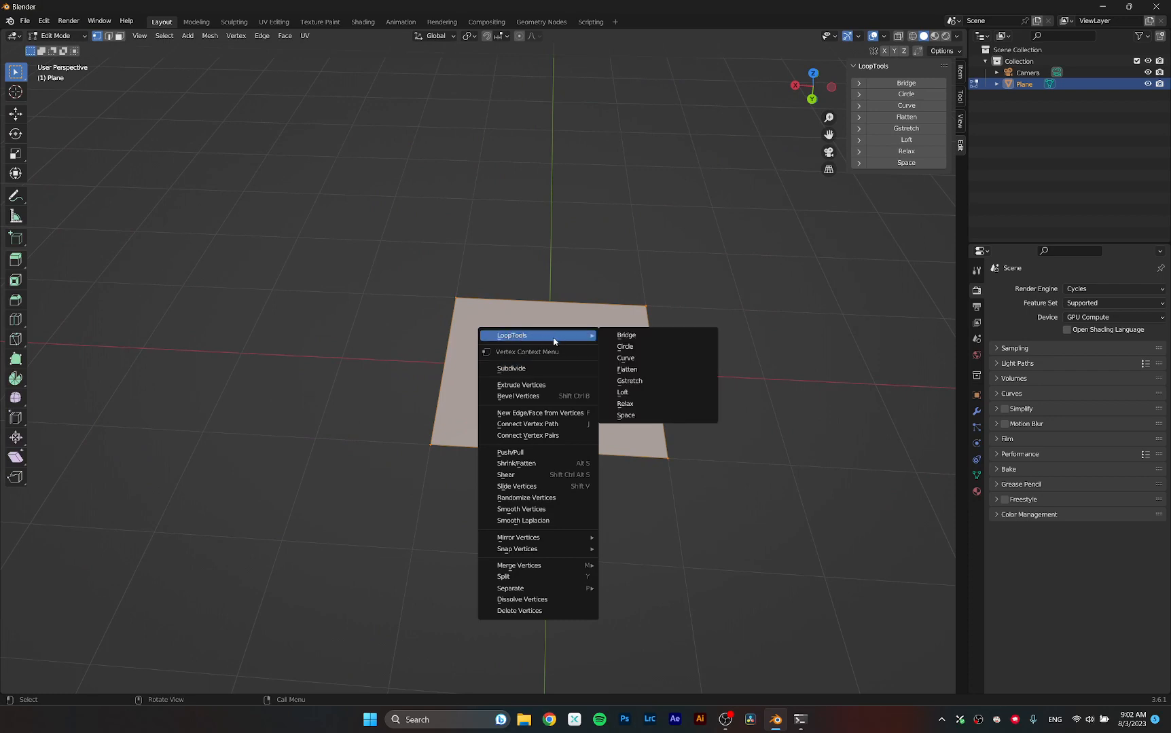
{"action": "left_click", "coordinate": [533, 369]}
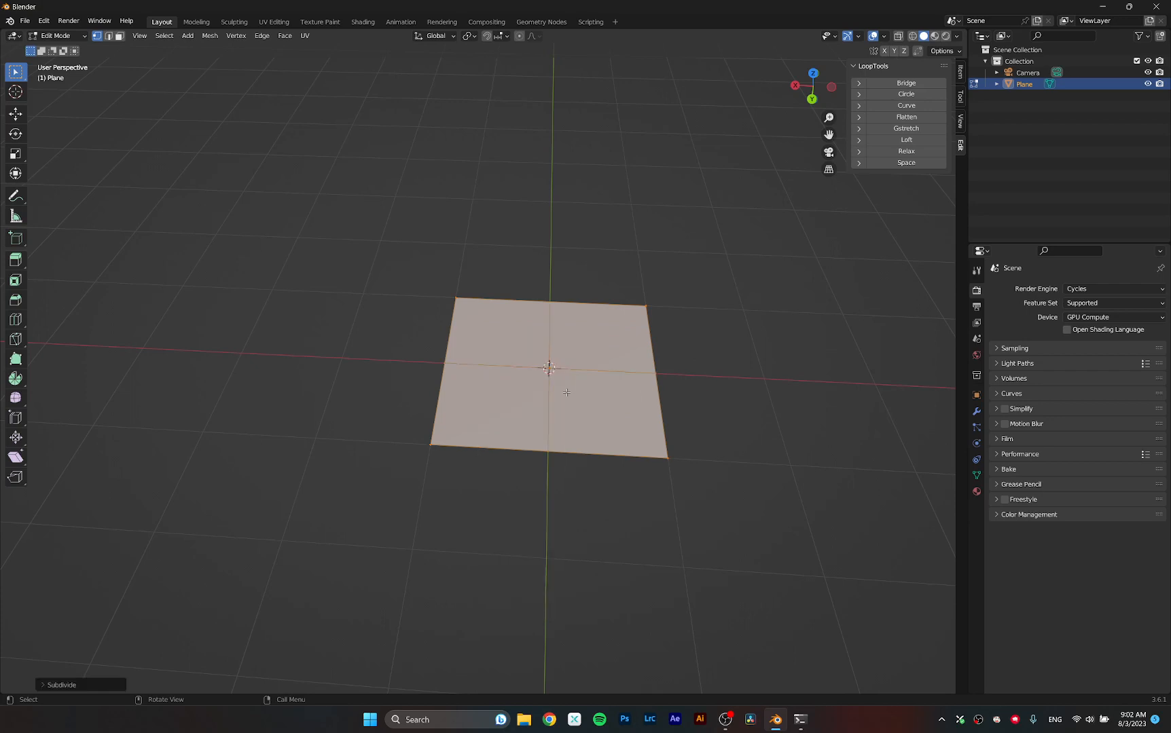
{"action": "left_click", "coordinate": [88, 685]}
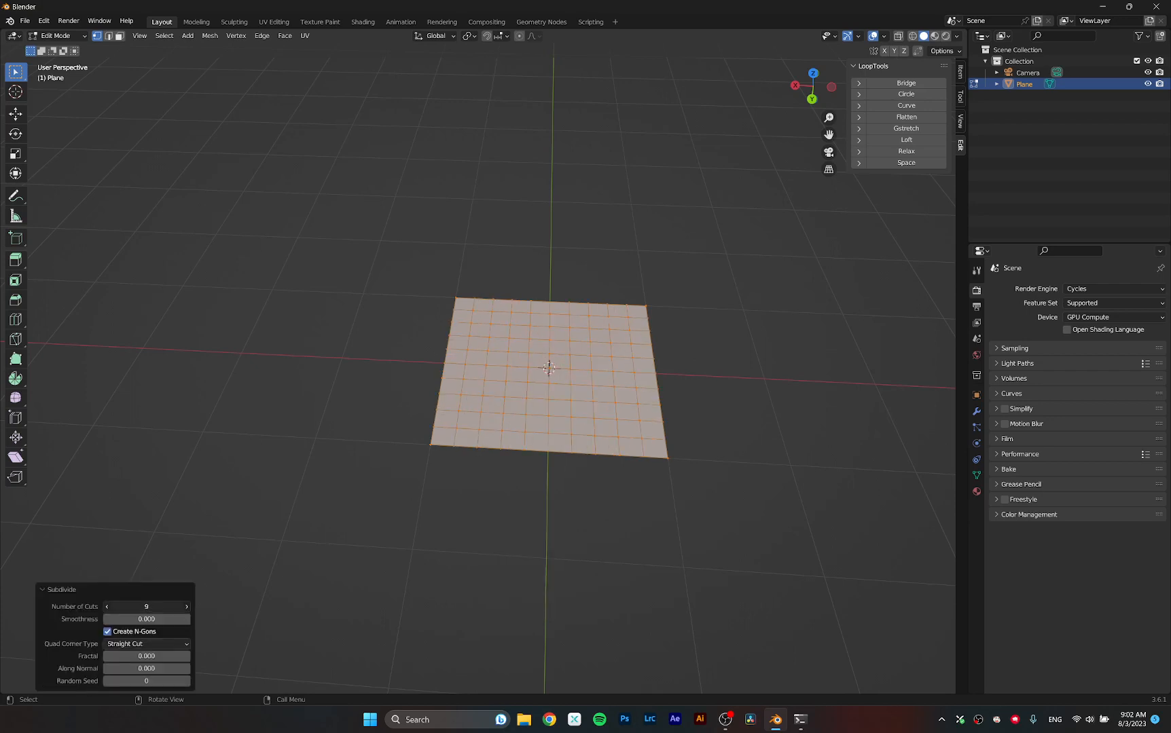
{"action": "key", "text": "Tab"}
{"action": "key", "text": "Tab"}
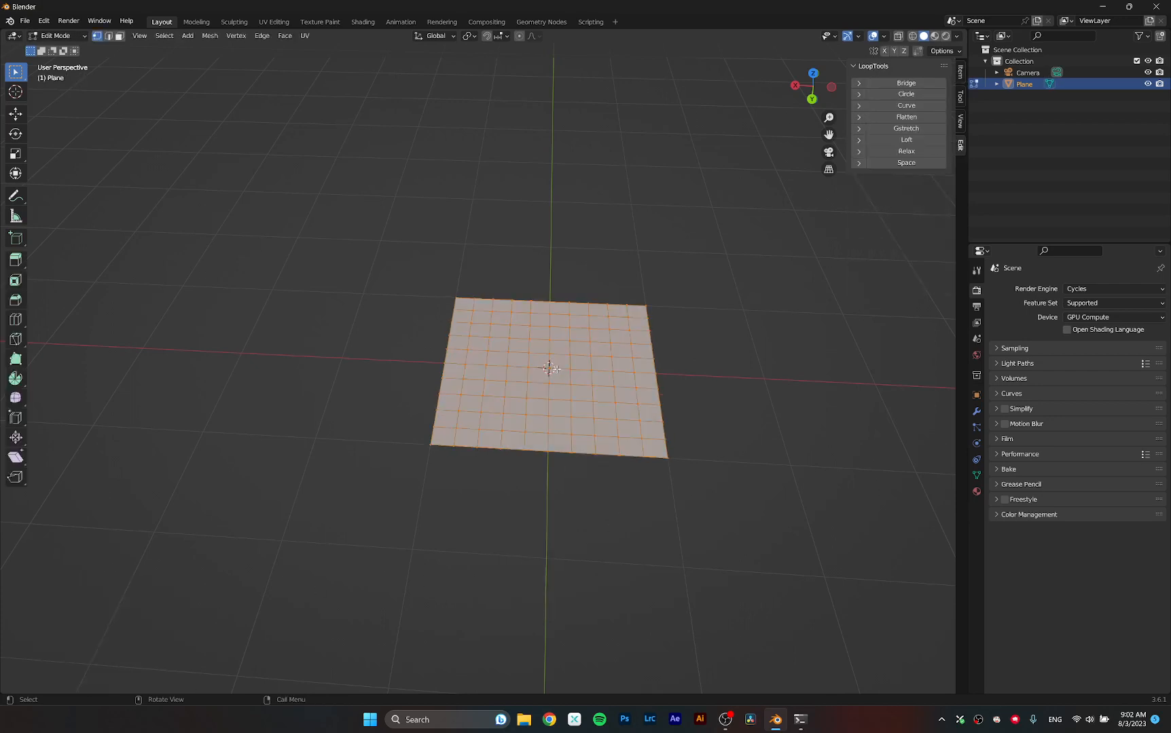
Select the four center faces of the plane in face mode and round them with LoopTools Circle.
{"action": "scroll", "coordinate": [557, 369], "scroll_direction": "up", "scroll_amount": 3}
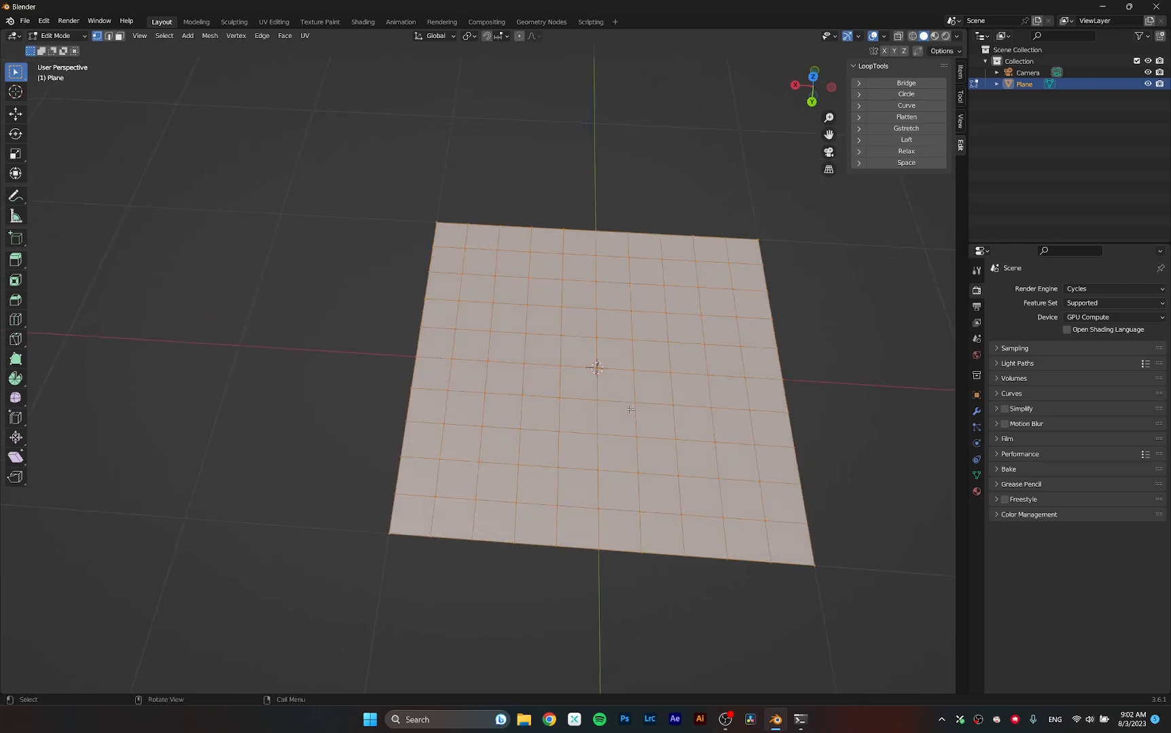
{"action": "key", "text": "3"}
{"action": "left_click_drag", "start_coordinate": [575, 352], "coordinate": [618, 385]}
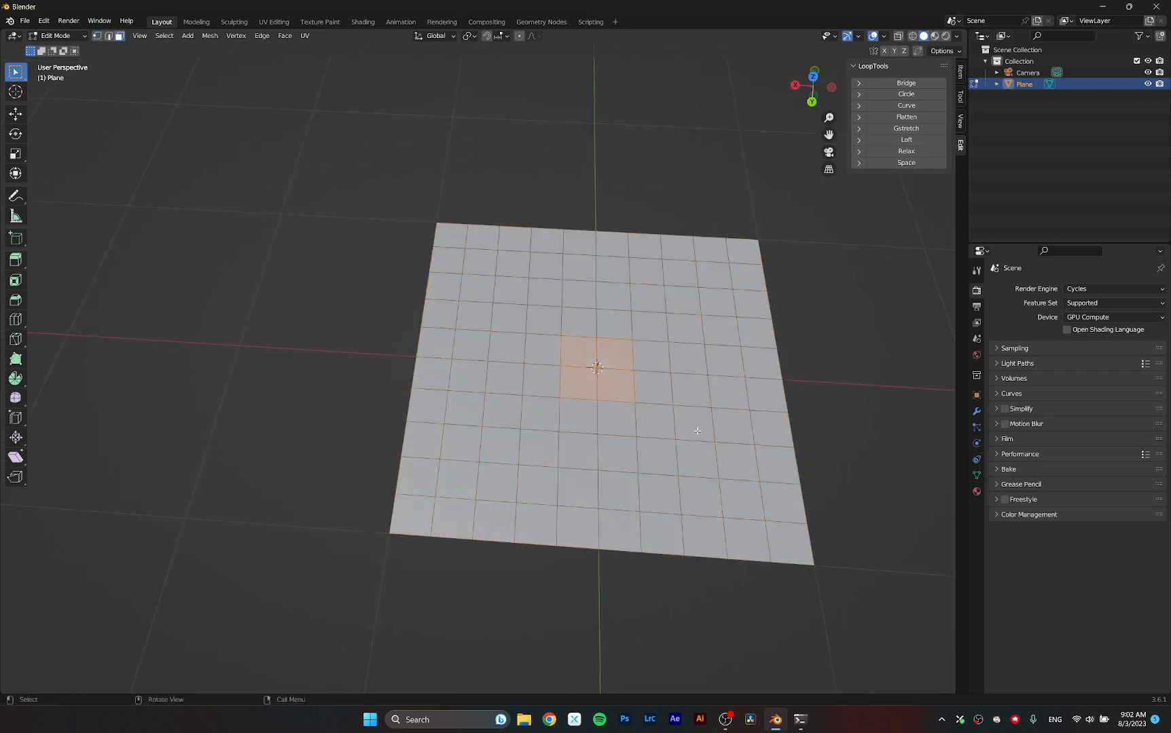
{"action": "middle_click_drag", "start_coordinate": [781, 401], "coordinate": [694, 391], "text": "shift"}
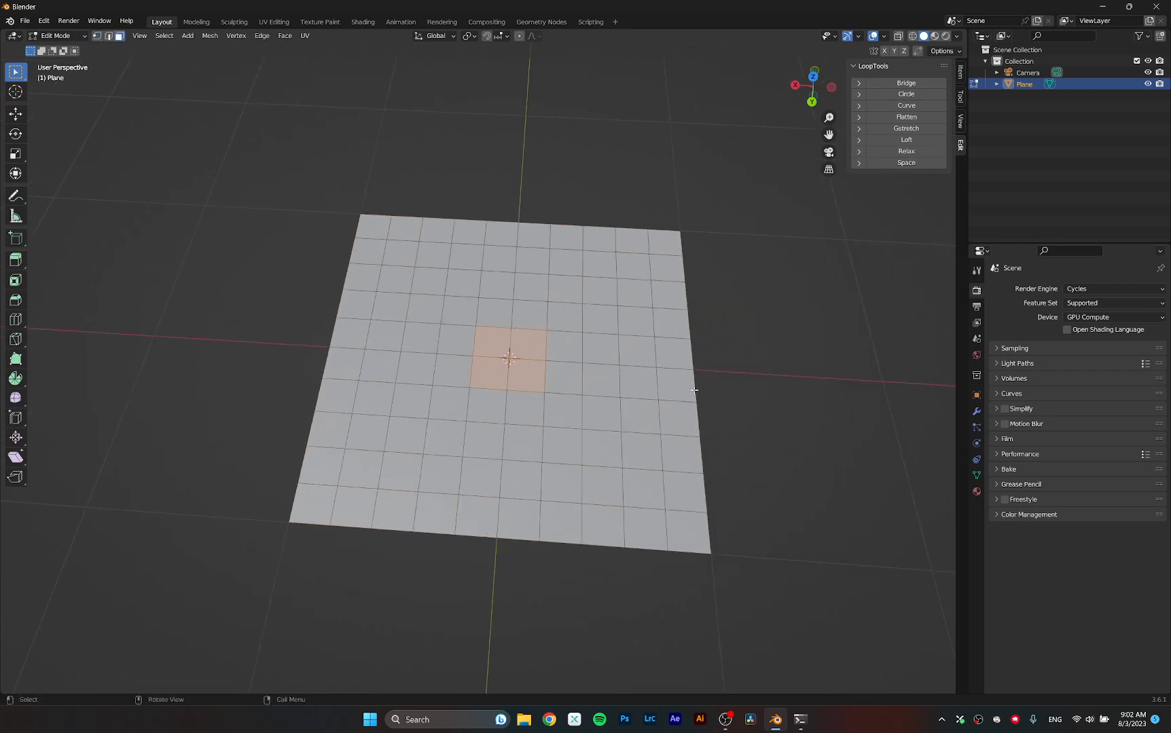
{"action": "left_click", "coordinate": [909, 95]}
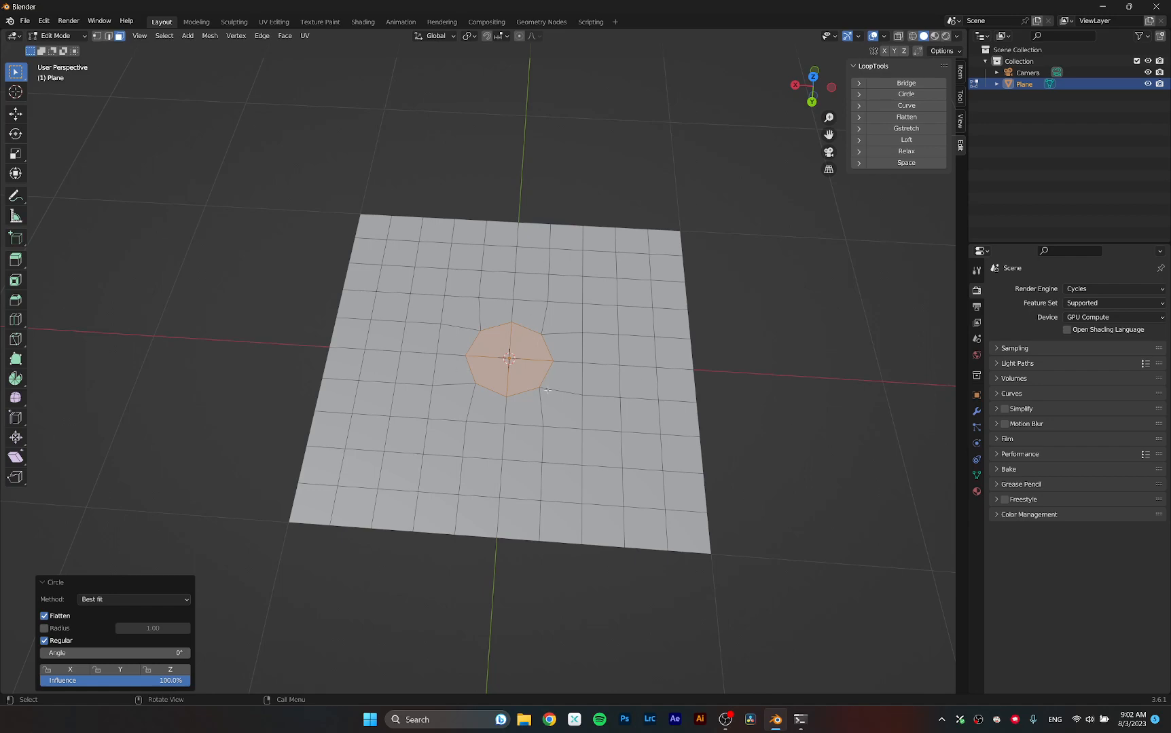
{"action": "middle_click_drag", "start_coordinate": [541, 421], "coordinate": [457, 379]}
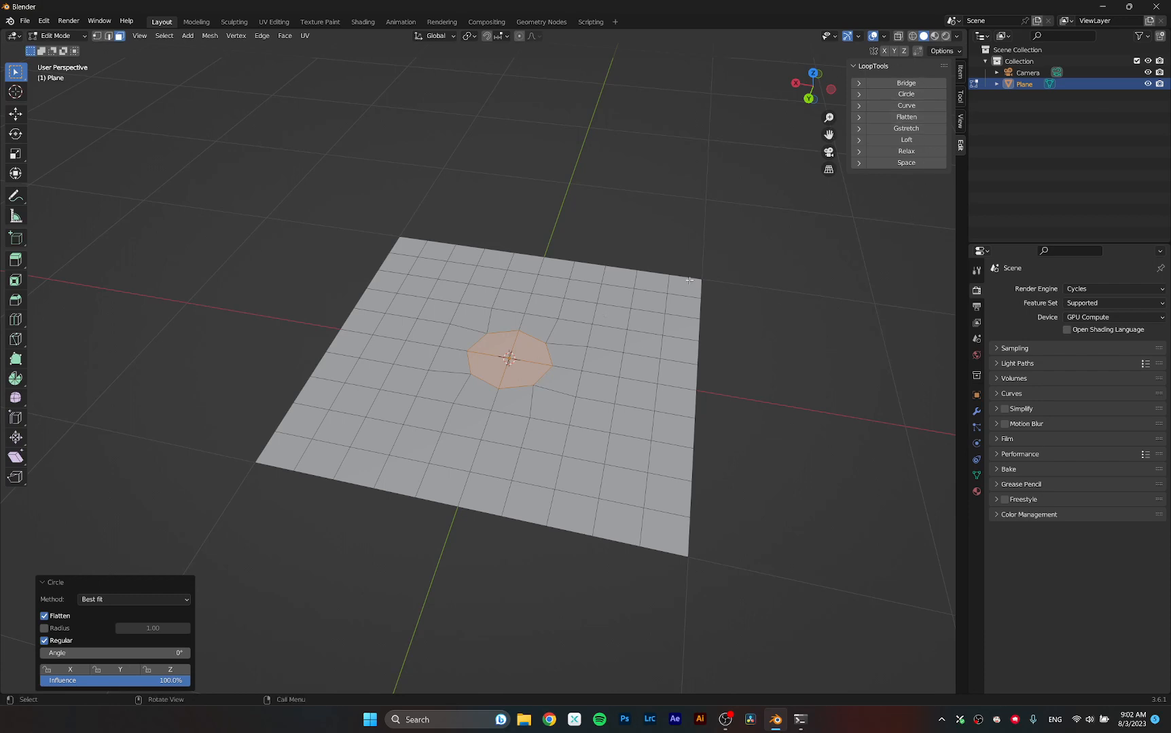
Delete the plane in Object Mode and hide the viewport sidebar.
{"action": "key", "text": "Tab"}
{"action": "key", "text": "Delete"}
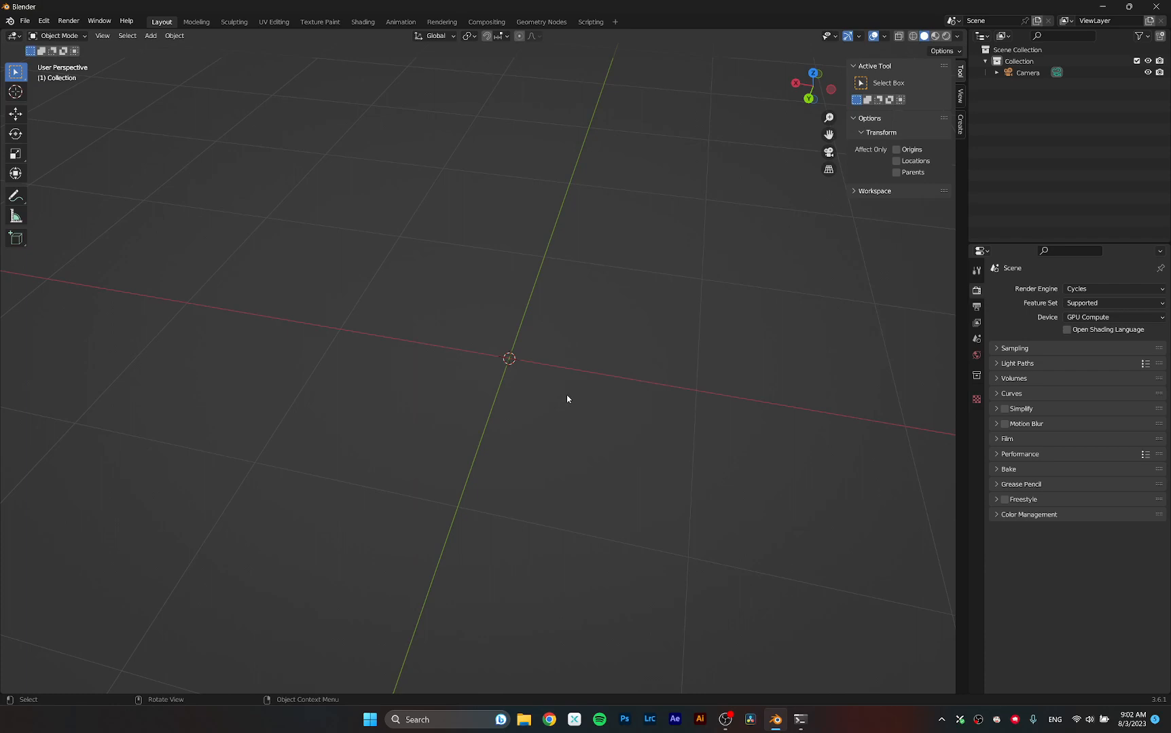
{"action": "key", "text": "n"}
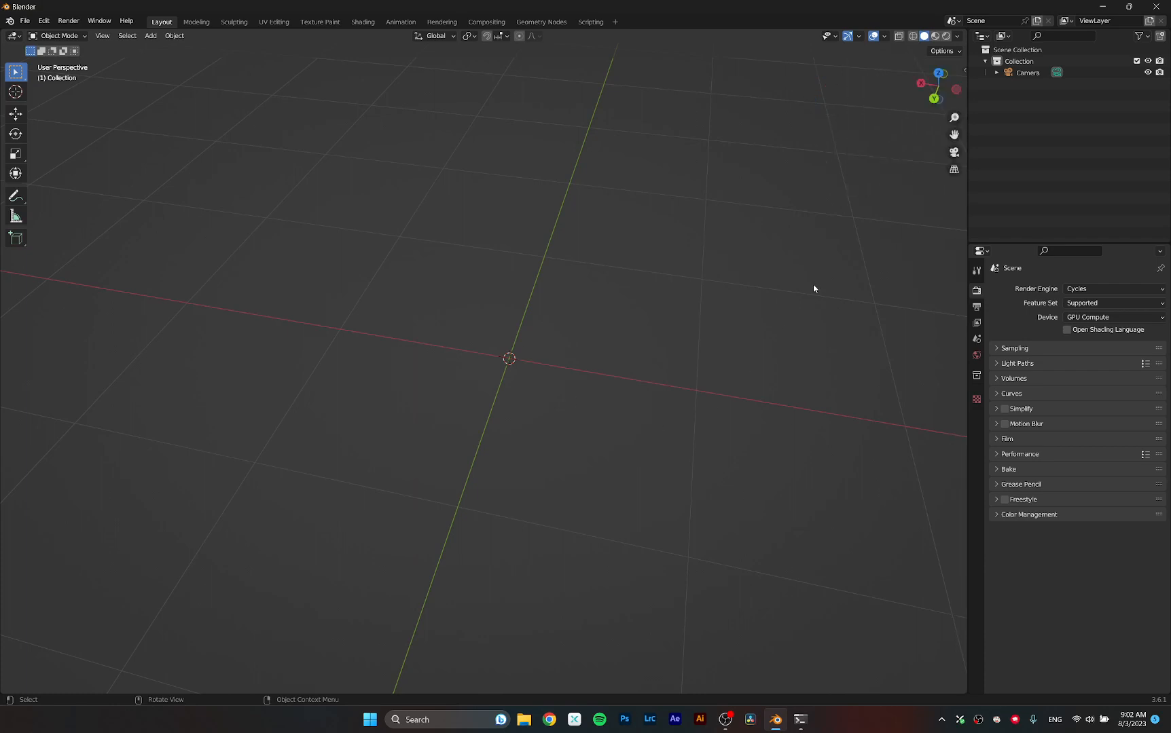
{"action": "middle_click_drag", "start_coordinate": [702, 301], "coordinate": [564, 362]}
{"action": "scroll", "coordinate": [548, 368], "scroll_direction": "down", "scroll_amount": 1}
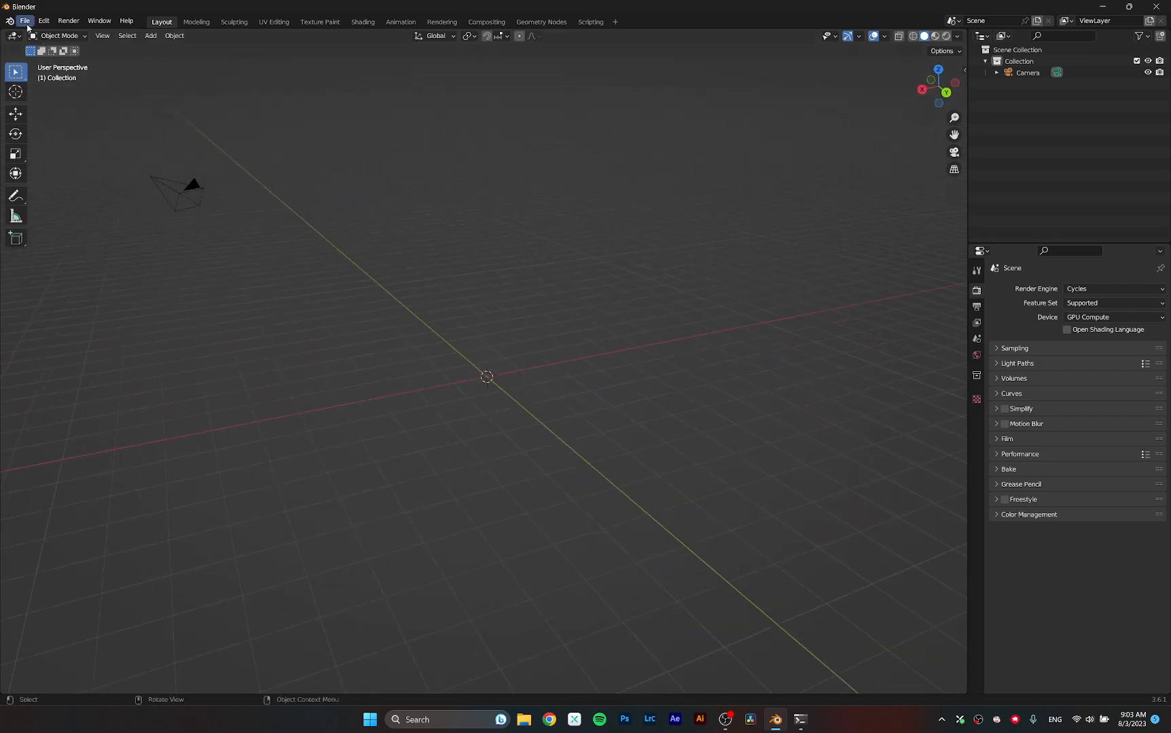
Save the current empty scene with its Cycles and GPU Compute settings as the default startup file.
{"action": "left_click", "coordinate": [26, 21]}
{"action": "mouse_move", "coordinate": [50, 230]}
{"action": "left_click", "coordinate": [24, 20]}
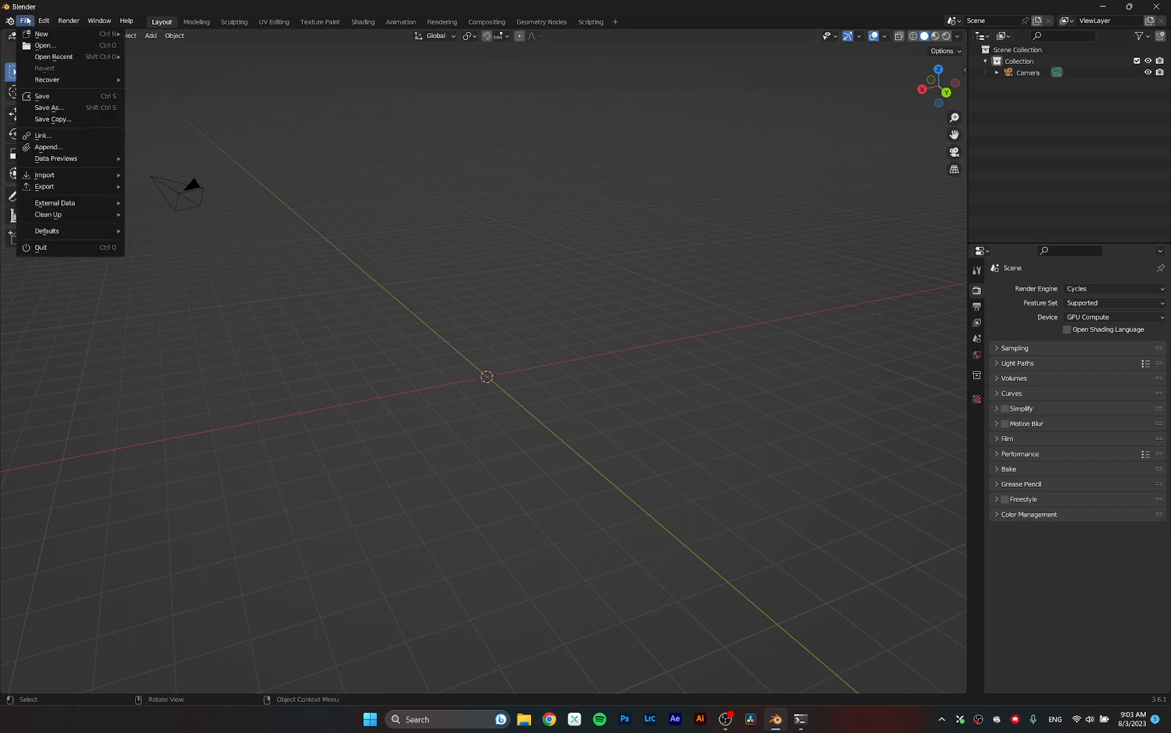
{"action": "left_click", "coordinate": [25, 20]}
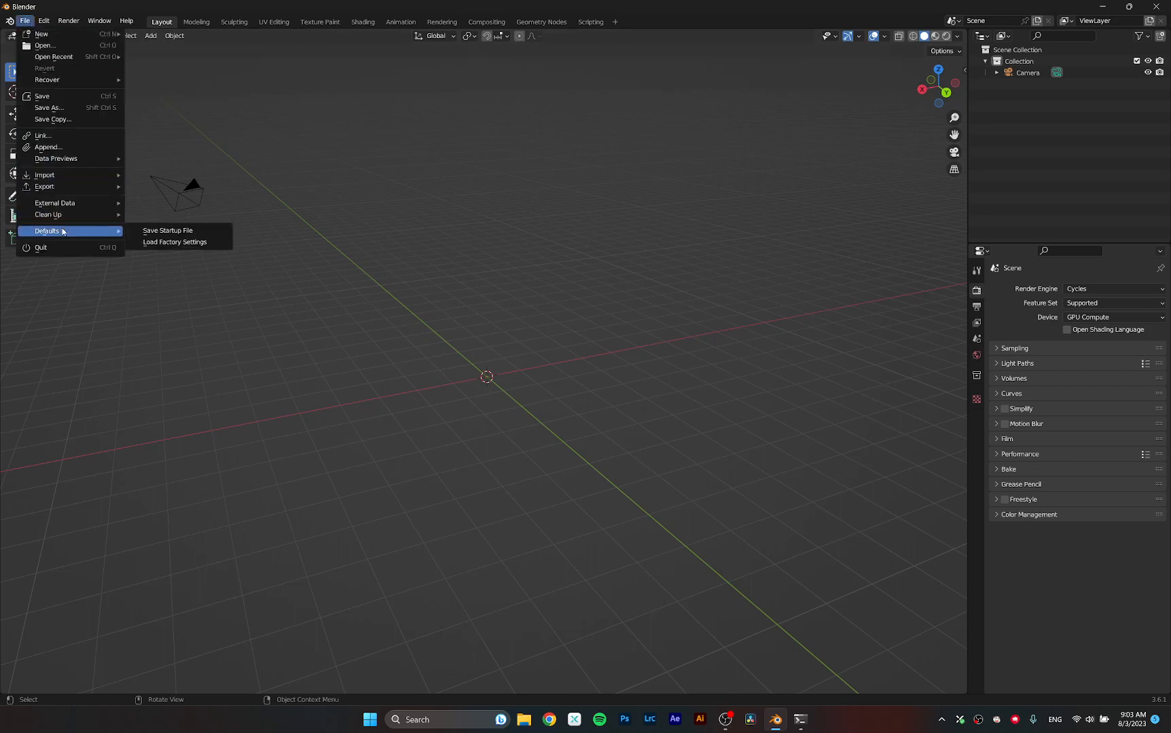
{"action": "left_click", "coordinate": [185, 231]}
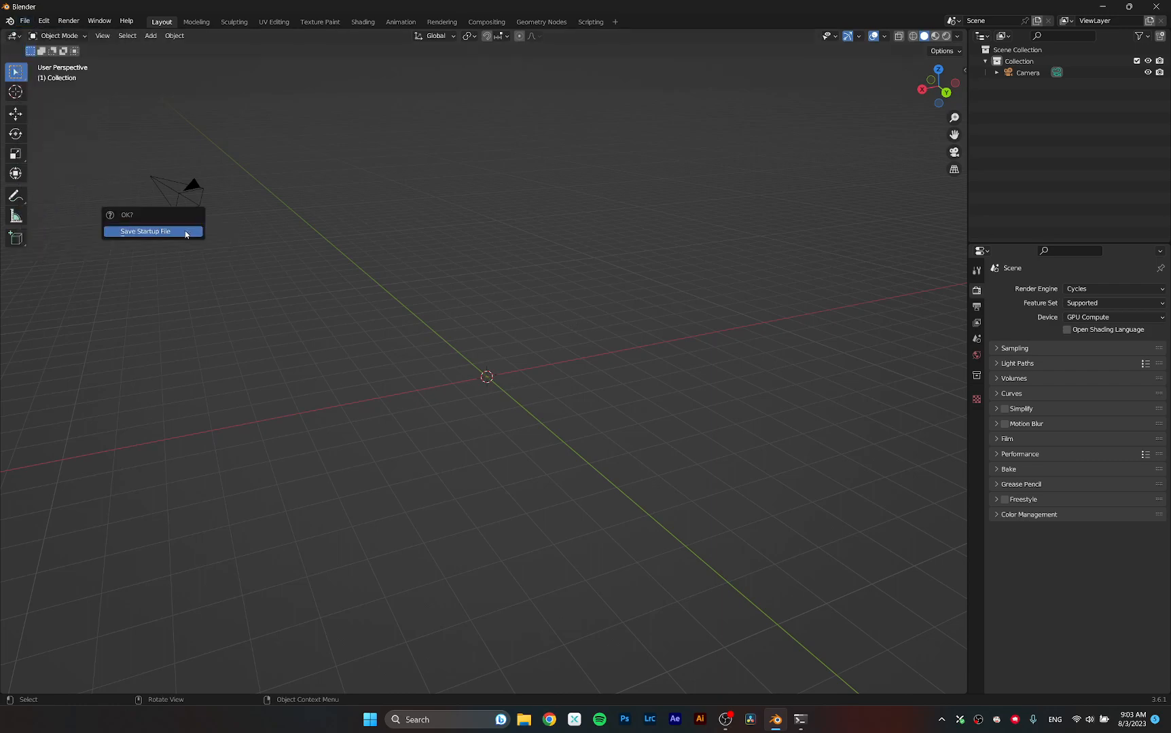
{"action": "left_click", "coordinate": [149, 233]}
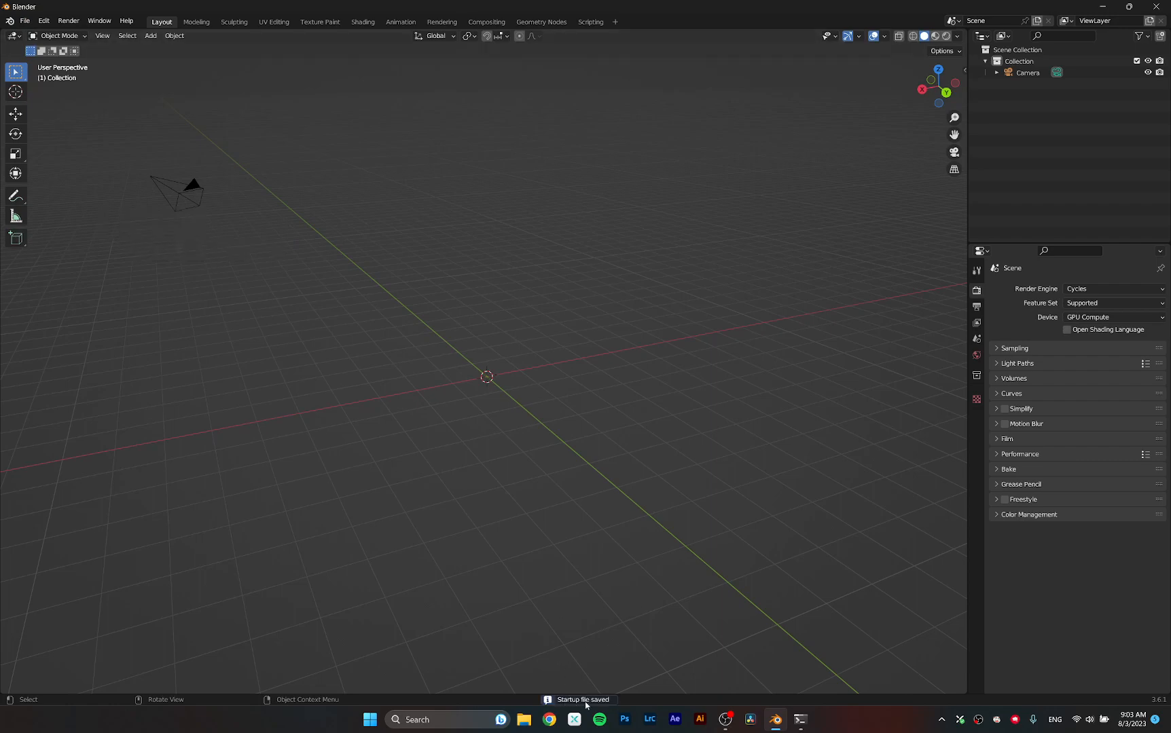
Add a default mesh cube at the world origin.
{"action": "left_click", "coordinate": [24, 21]}
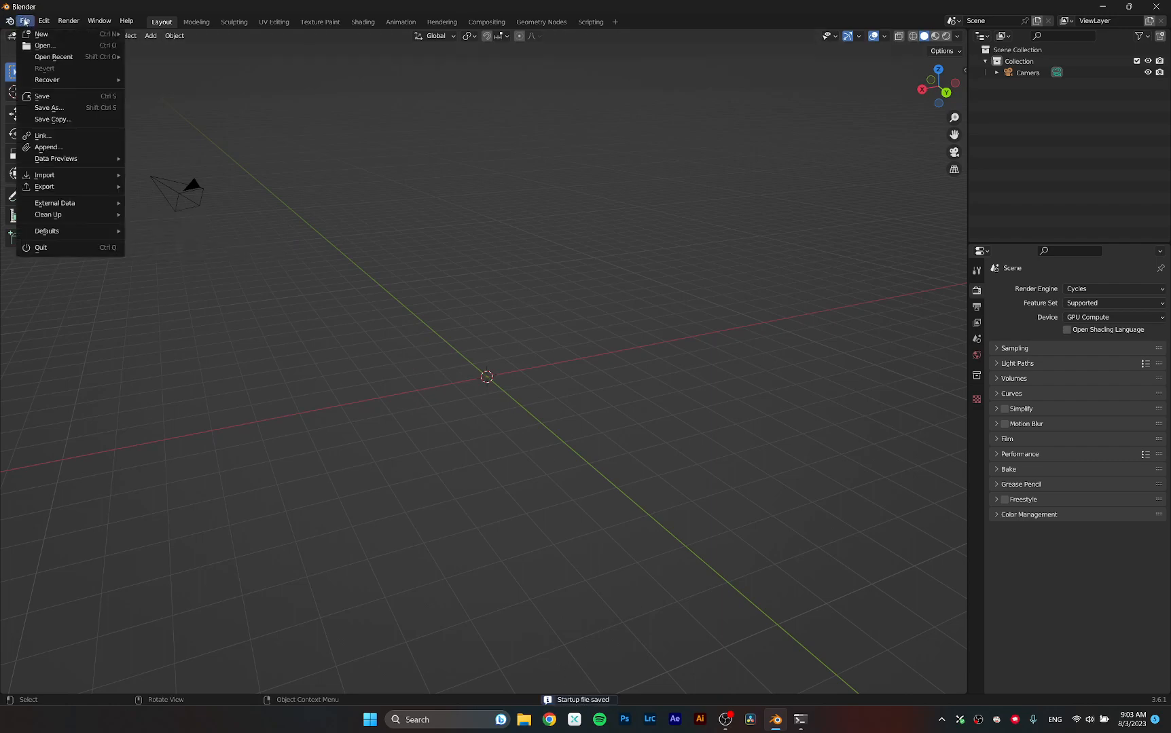
{"action": "mouse_move", "coordinate": [38, 34]}
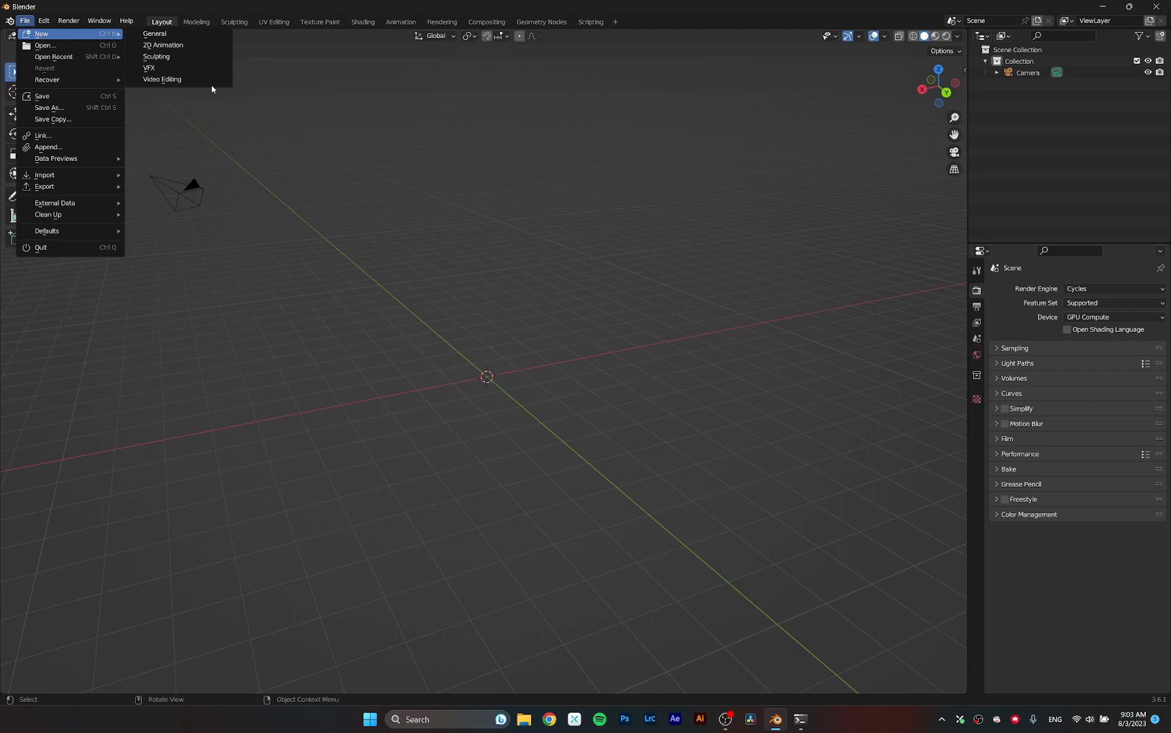
{"action": "middle_click_drag", "start_coordinate": [425, 373], "coordinate": [507, 387]}
{"action": "key", "text": "shift+a"}
{"action": "mouse_move", "coordinate": [452, 346]}
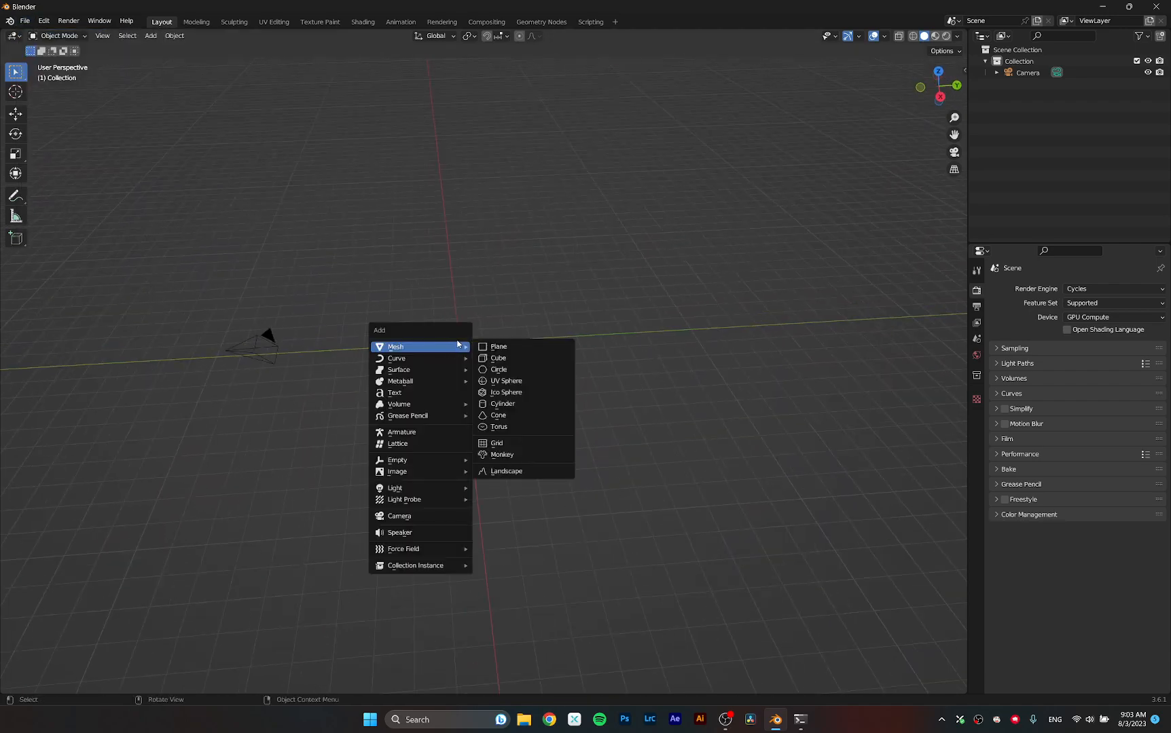
{"action": "left_click", "coordinate": [522, 358]}
Create a new General file, discarding the unsaved changes in the cube scene.
{"action": "left_click", "coordinate": [25, 20]}
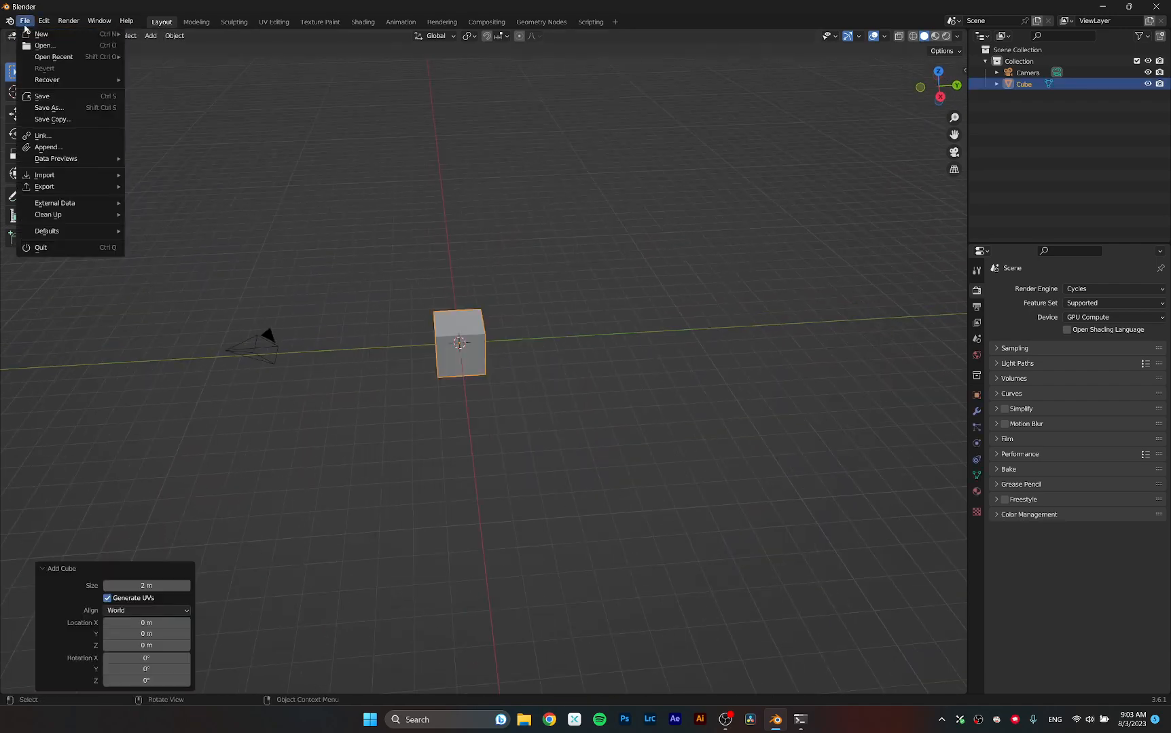
{"action": "mouse_move", "coordinate": [69, 35]}
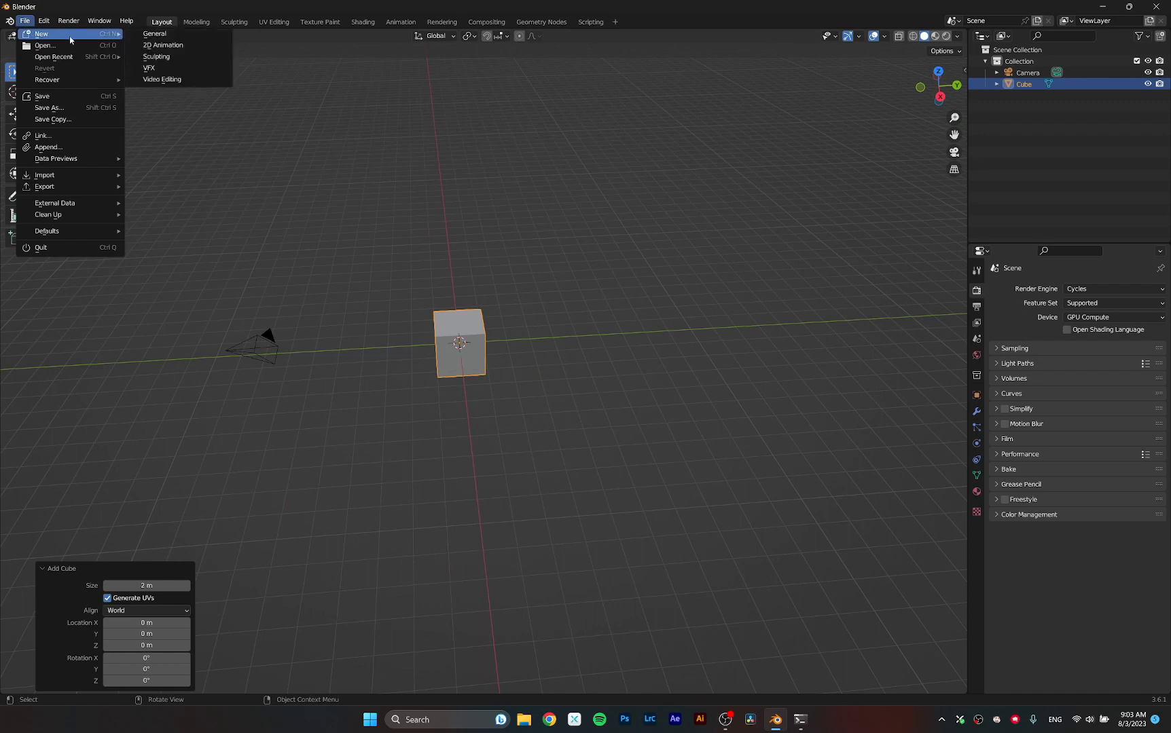
{"action": "left_click", "coordinate": [193, 33]}
{"action": "left_click", "coordinate": [611, 382]}
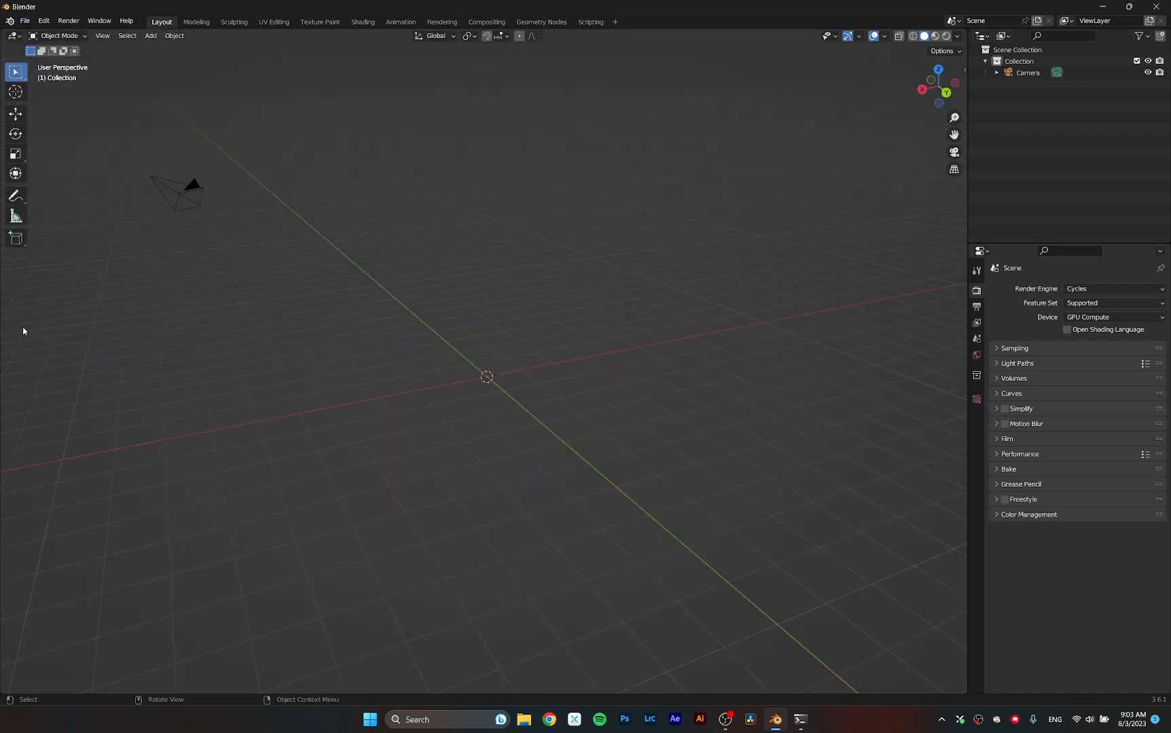